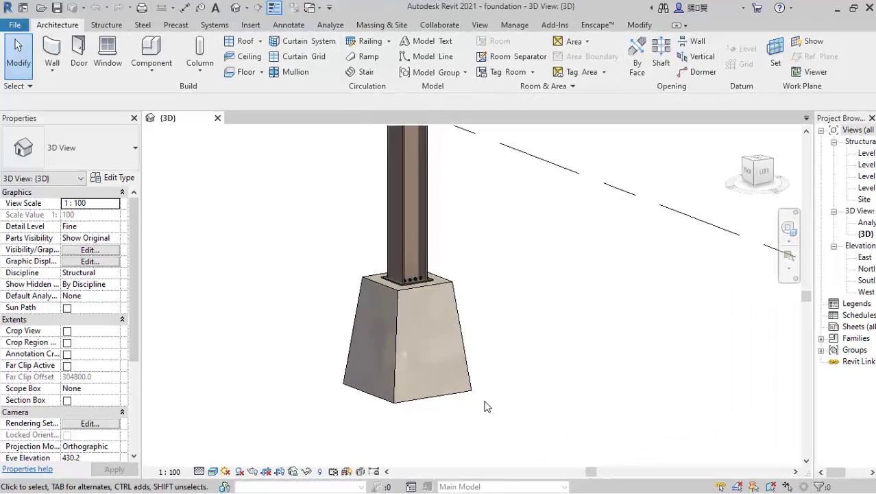
- Examine the tapered concrete foundation and the steel column's bolted base plate in the 3D view
scroll(365, 264, up, 2)
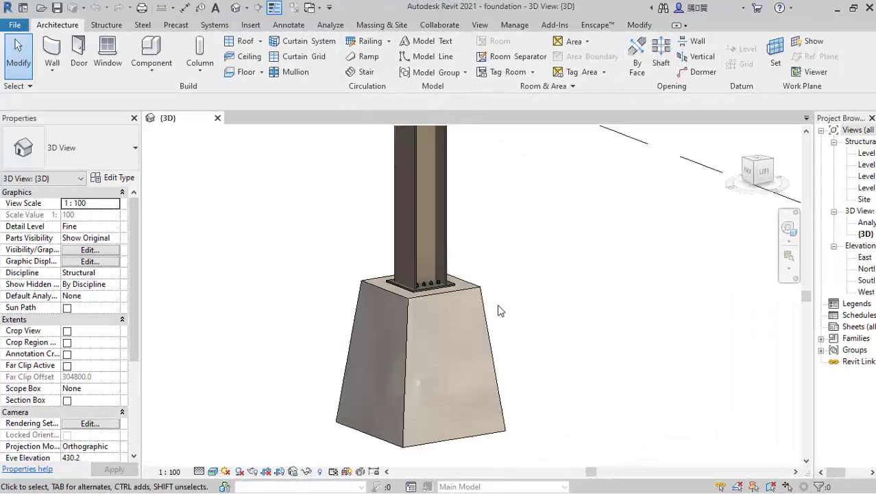
scroll(497, 279, down, 1)
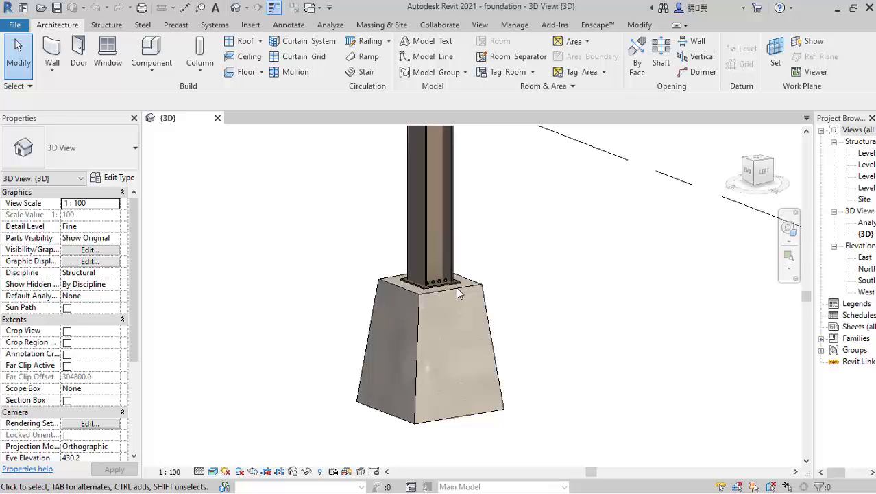
scroll(446, 303, up, 2)
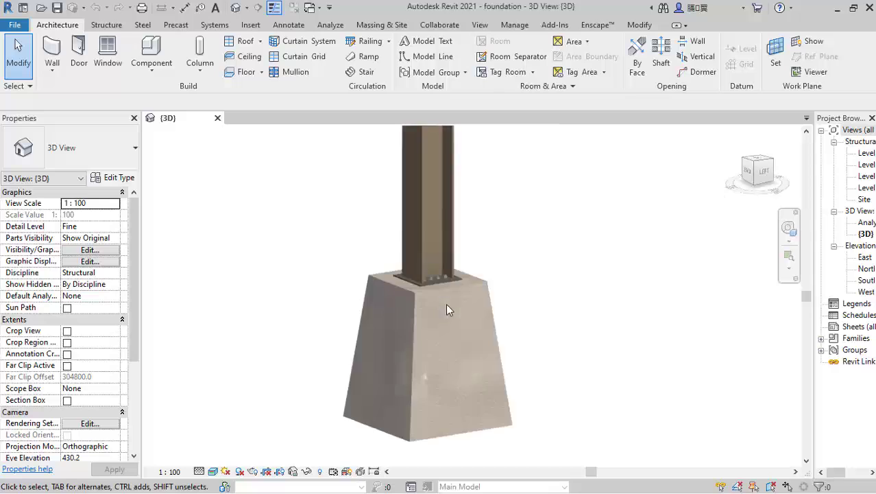
scroll(443, 322, down, 2)
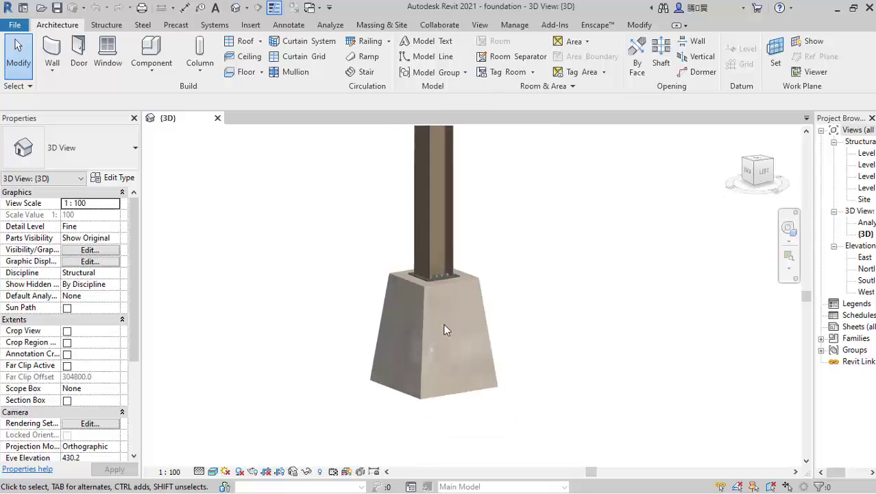
scroll(427, 312, up, 2)
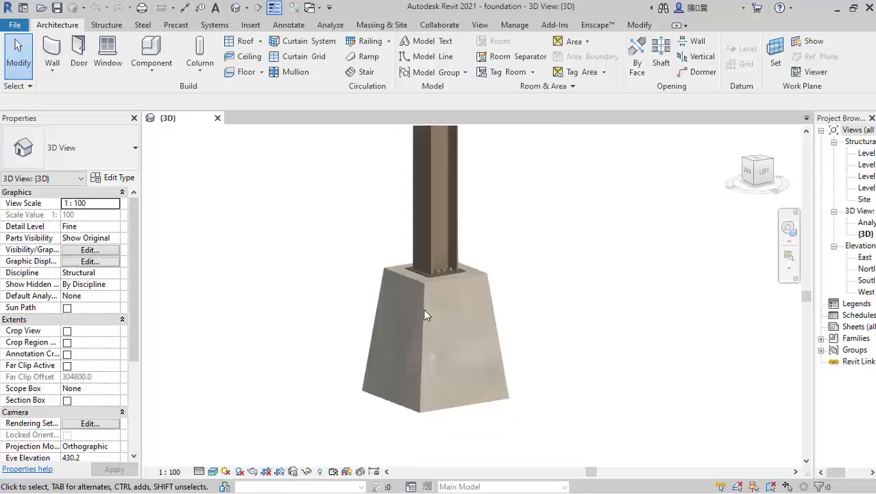
mouse_move(440, 303)
middle_down()
mouse_move(441, 278)
mouse_move(452, 292)
middle_up()
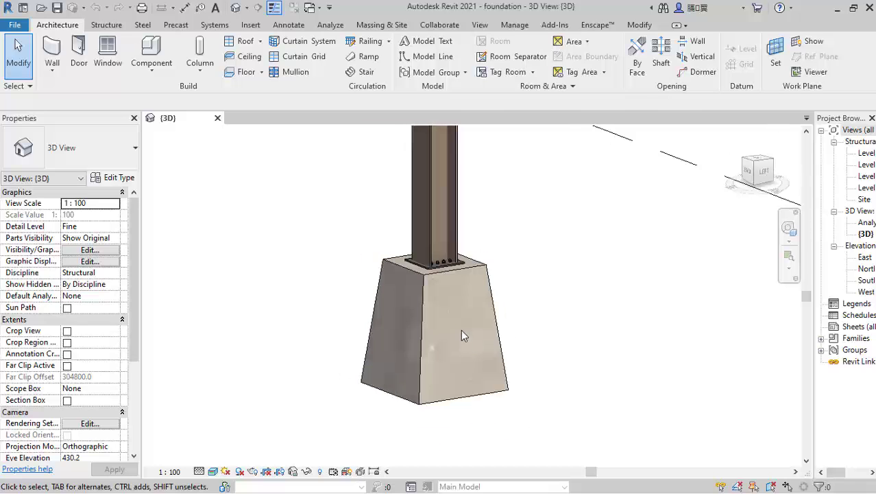
scroll(460, 332, up, 2)
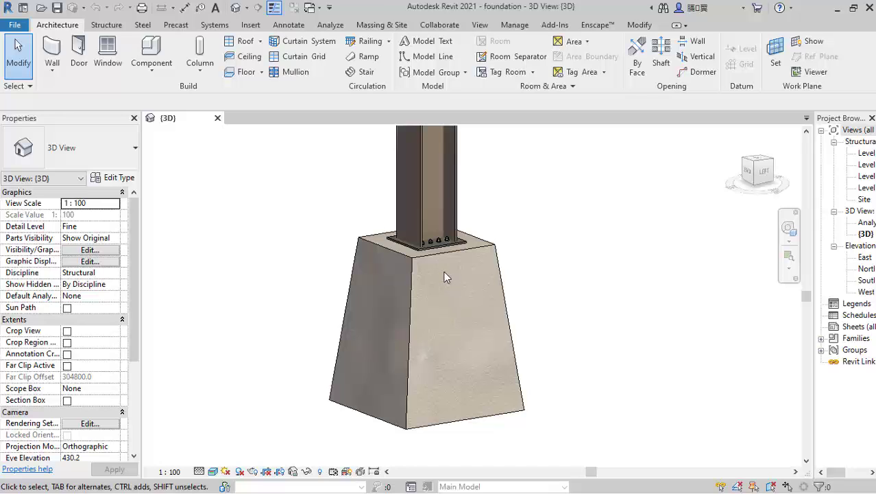
scroll(376, 254, up, 2)
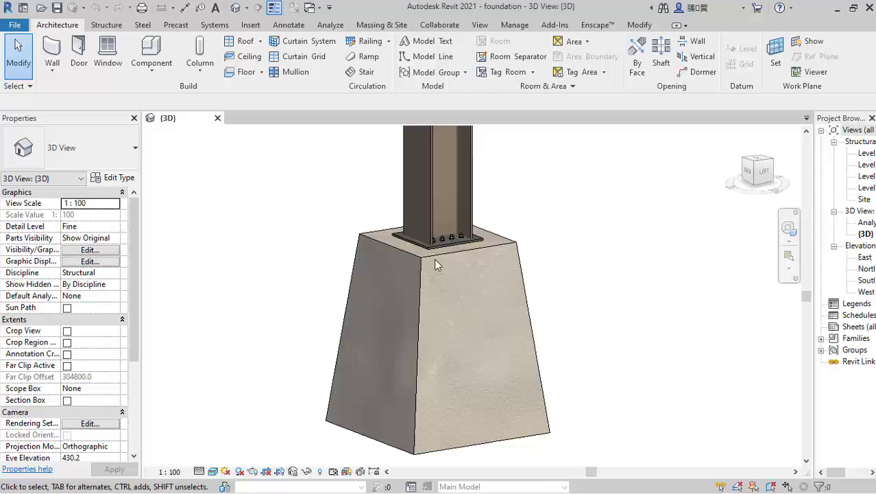
scroll(436, 264, down, 4)
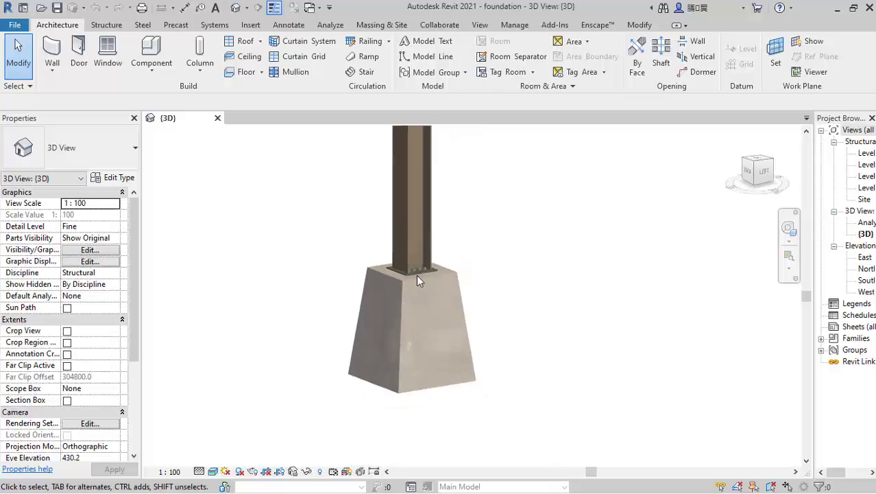
scroll(416, 274, up, 2)
shift+middle_drag(418, 276, 426, 296)
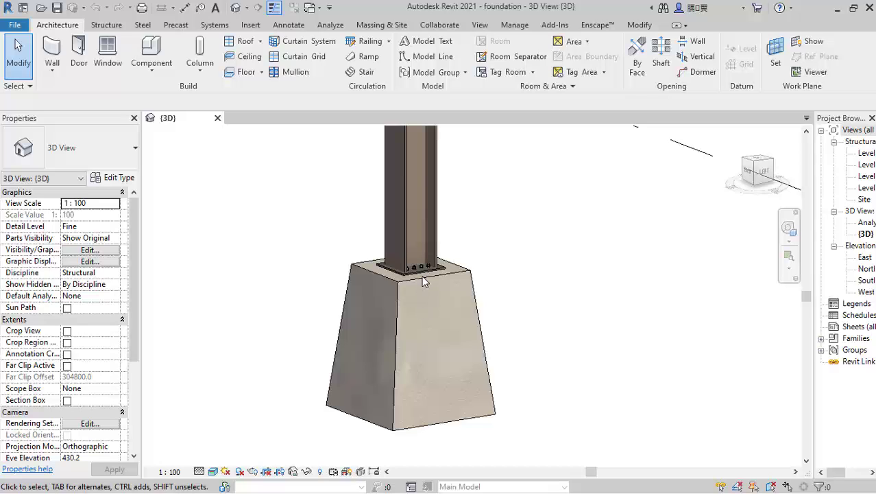
- Create a new family from the English template Metric Structural Foundation.rft
key(ctrl+d)
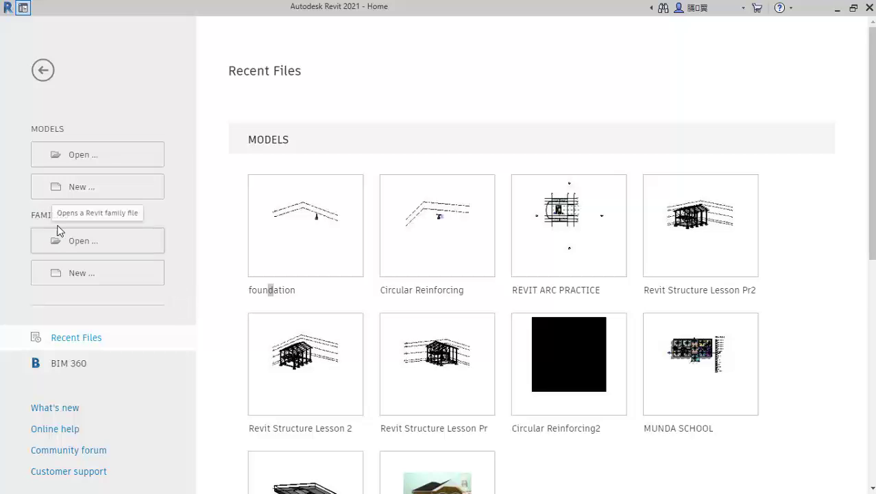
click(75, 278)
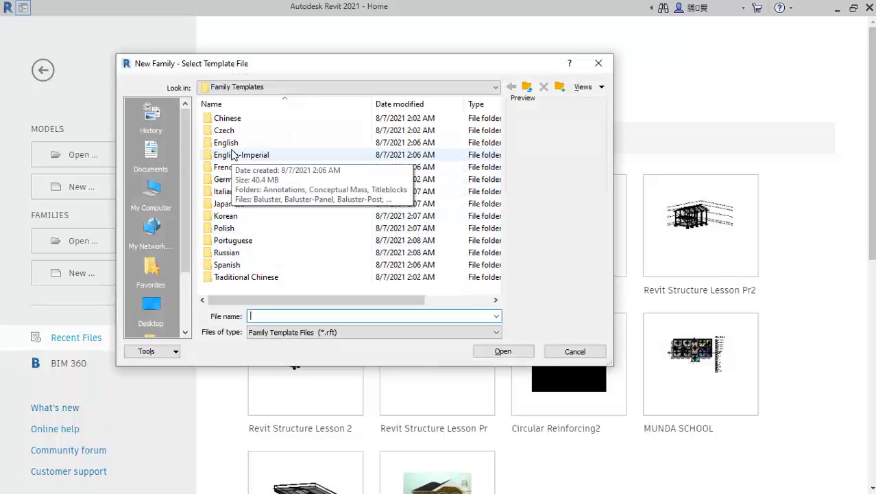
double_click(225, 143)
scroll(270, 264, down, 7)
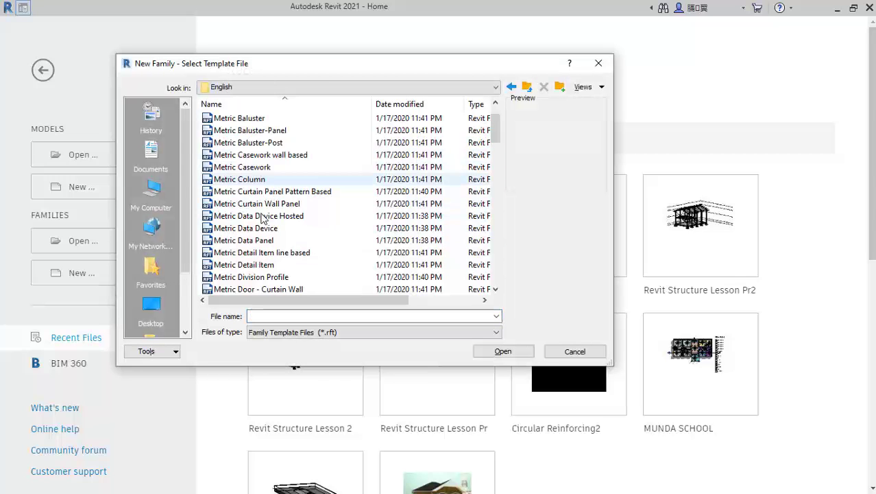
scroll(268, 262, down, 16)
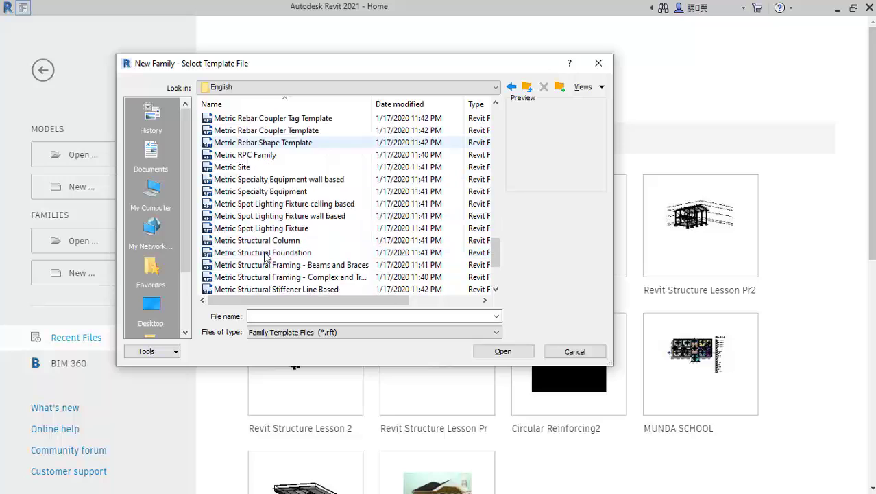
click(248, 156)
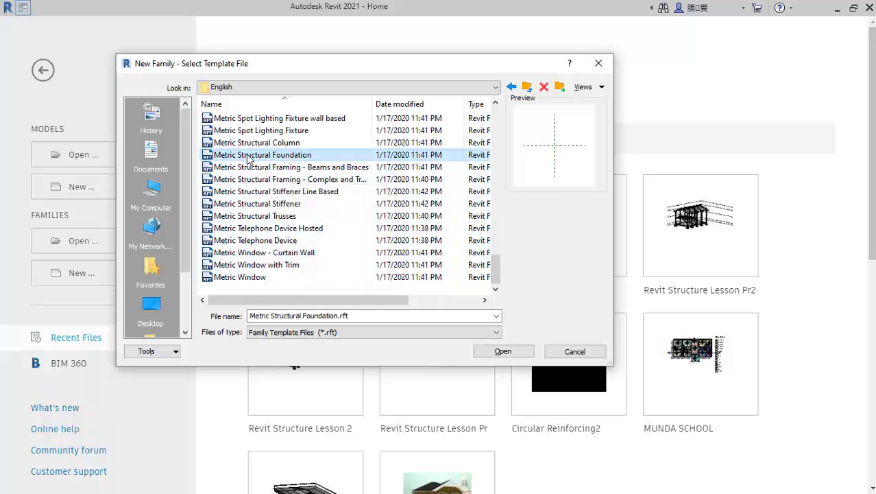
click(481, 353)
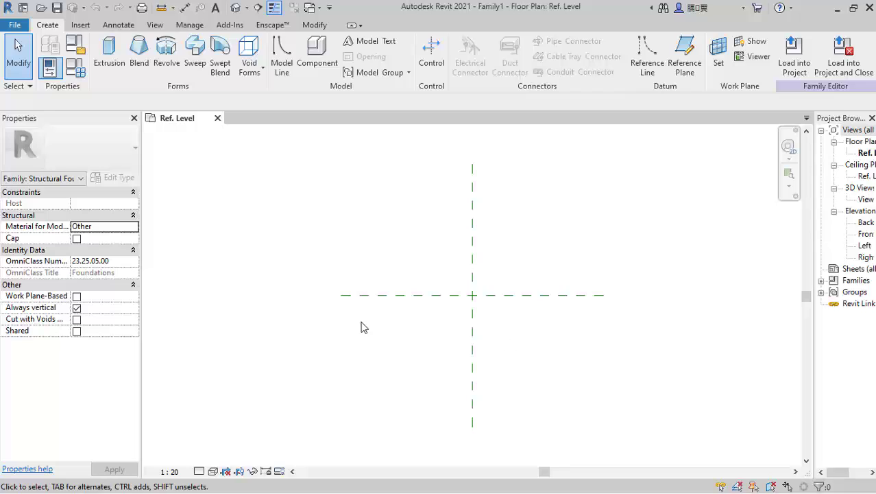
- Draw two vertical reference planes right of the centre plane, the first 600 mm from it and the second 600 mm further out
scroll(451, 340, up, 1)
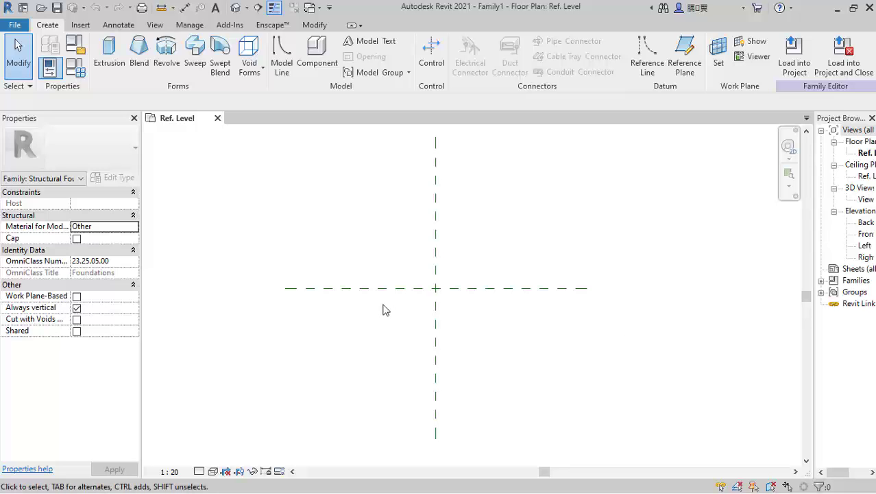
scroll(418, 305, down, 1)
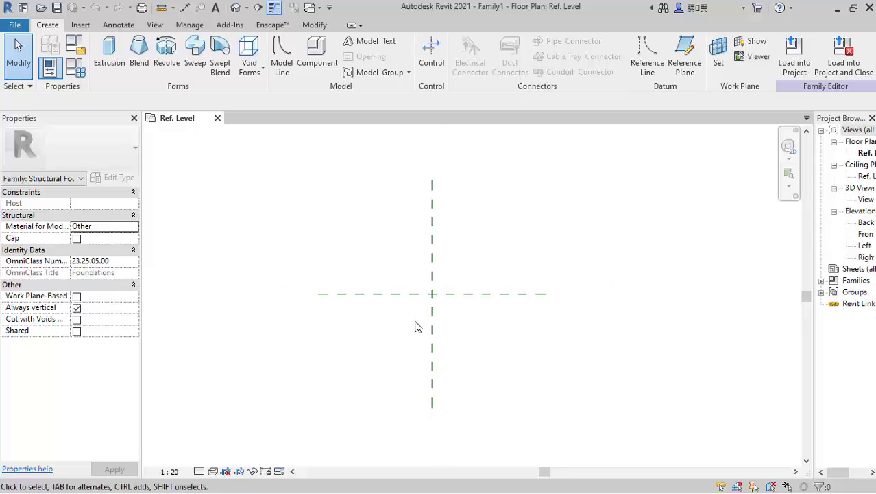
click(685, 62)
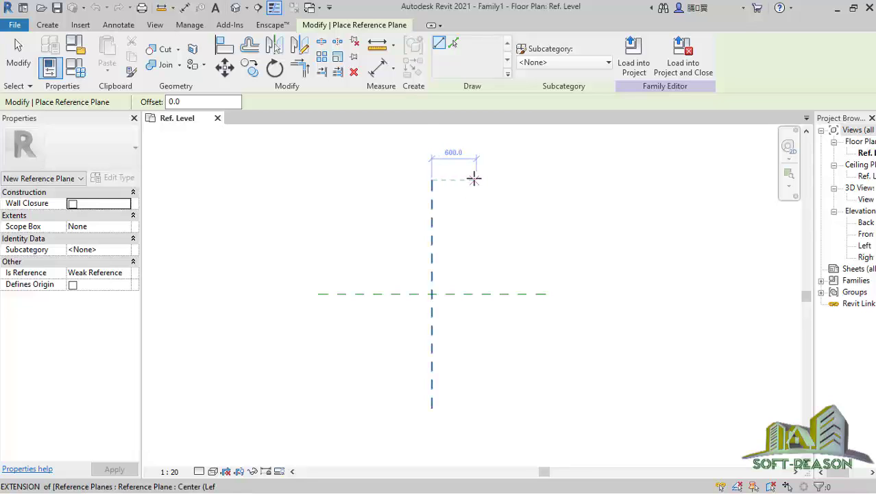
click(477, 180)
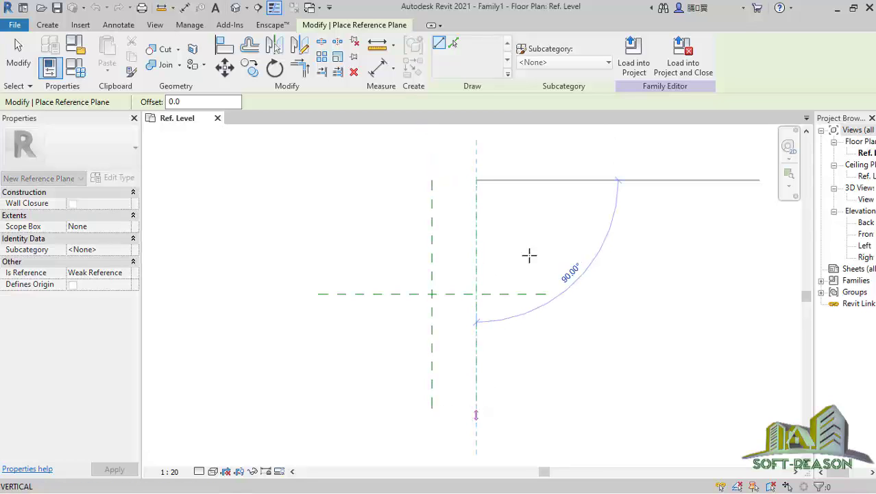
click(476, 413)
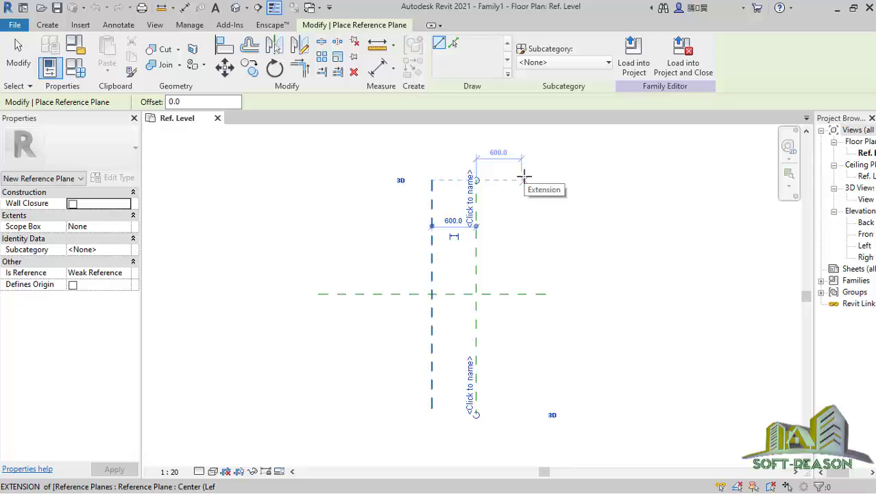
click(523, 179)
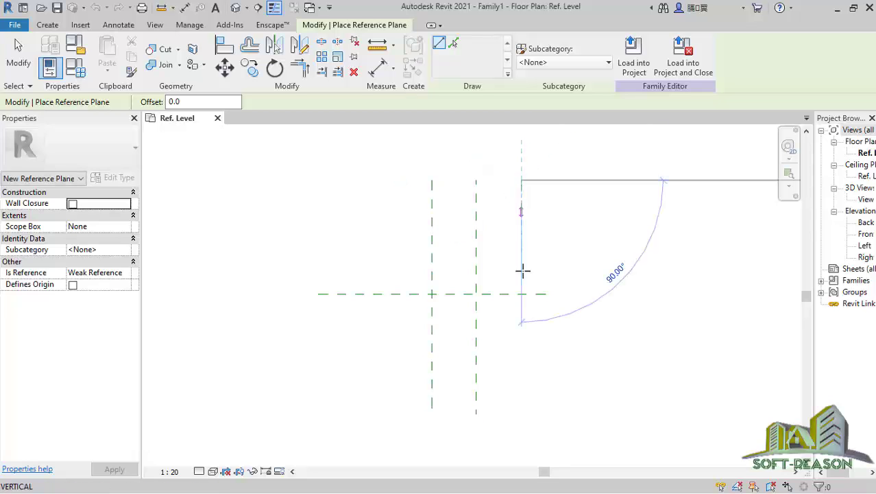
click(521, 414)
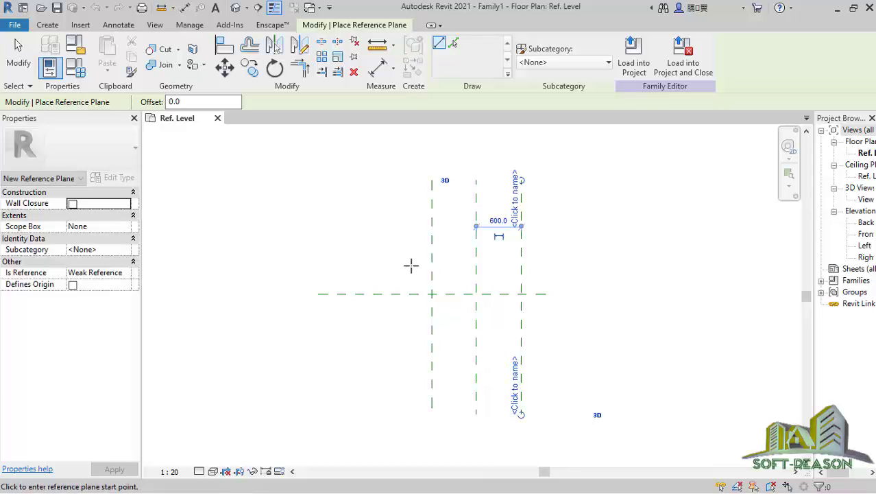
- Draw two vertical reference planes left of the centre plane, about 800 mm from it and about 724 mm further out
click(371, 181)
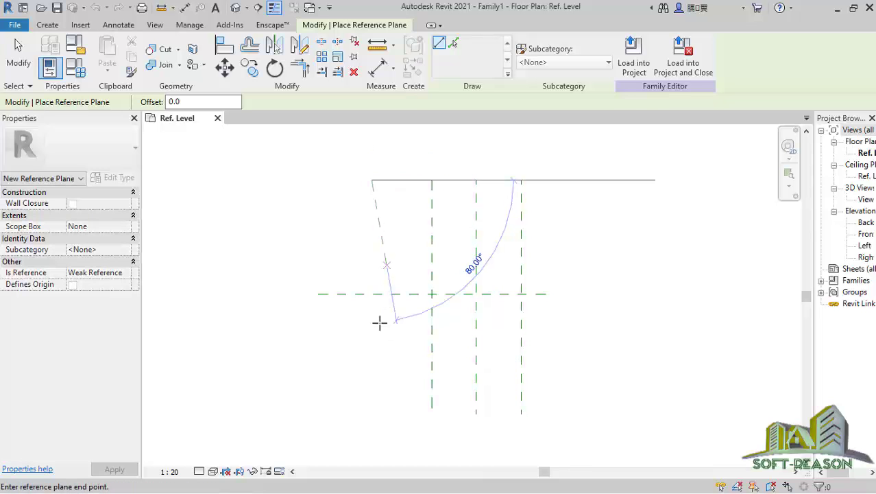
click(372, 406)
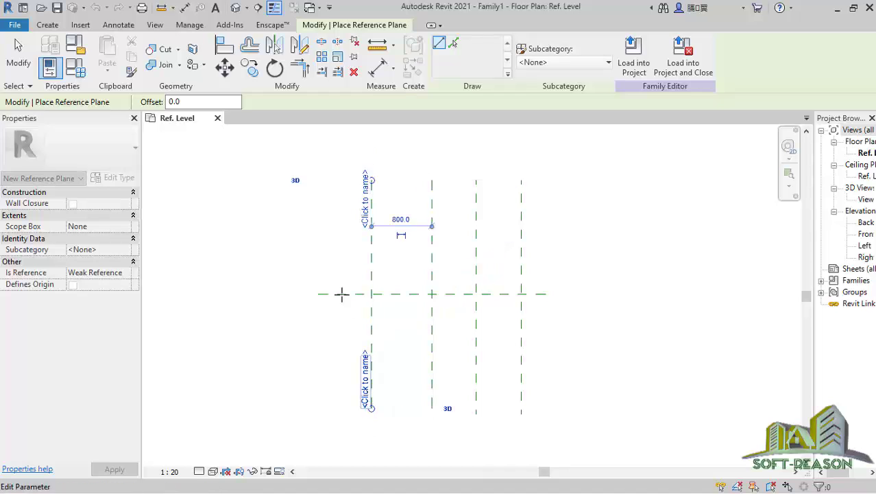
click(316, 179)
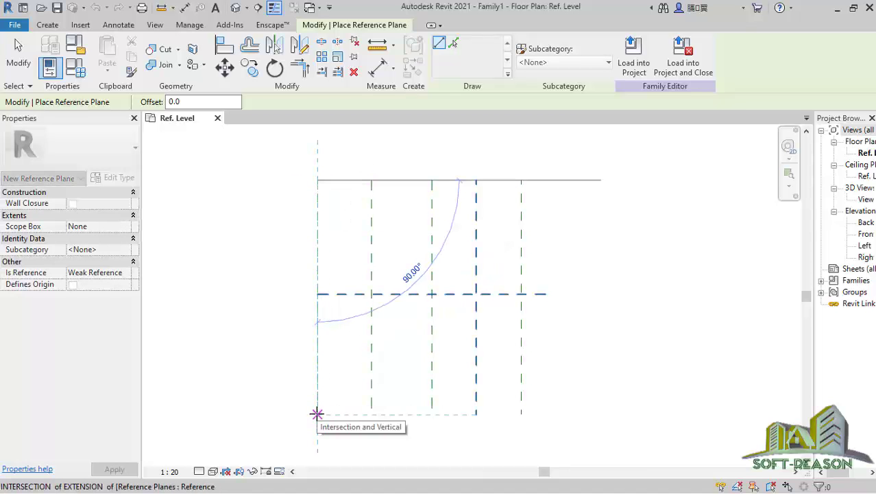
click(317, 410)
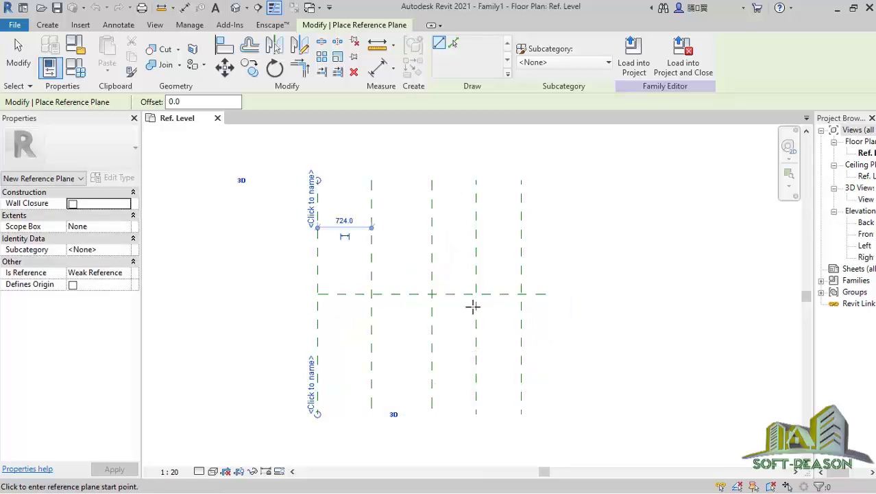
- Draw two horizontal reference planes above the centre plane, about 504 mm from it and about 500 mm further up
click(300, 257)
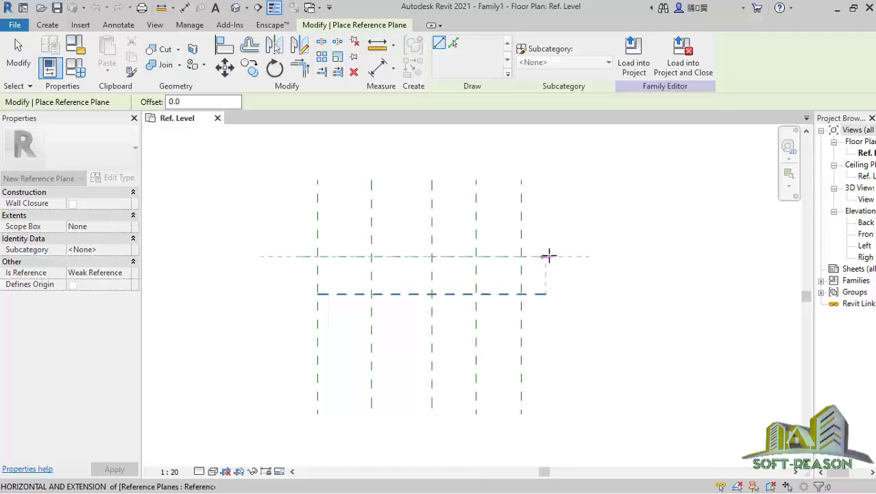
click(549, 256)
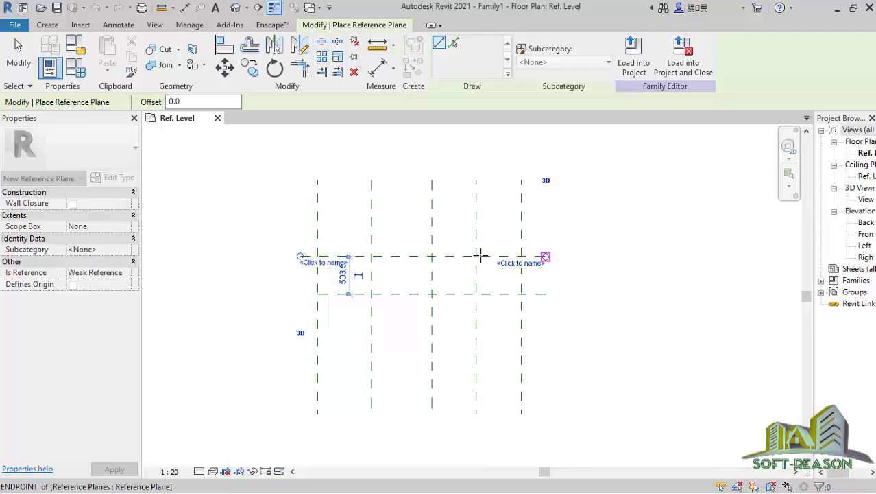
click(300, 218)
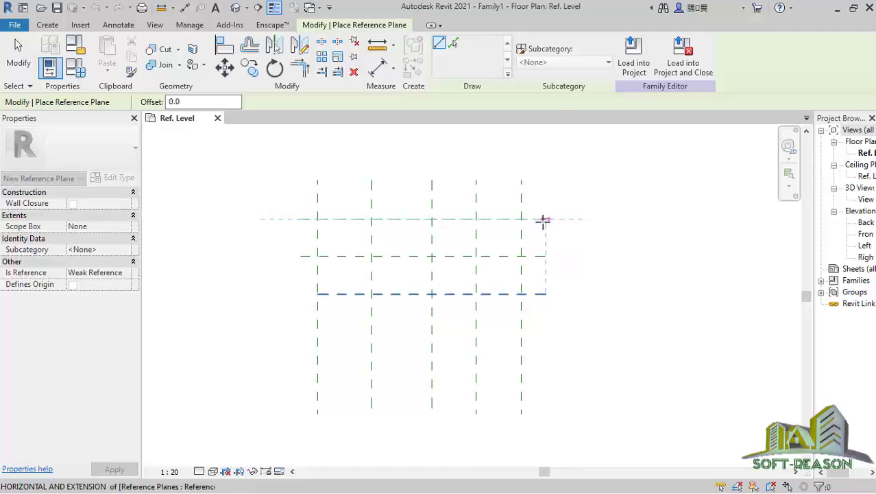
click(543, 218)
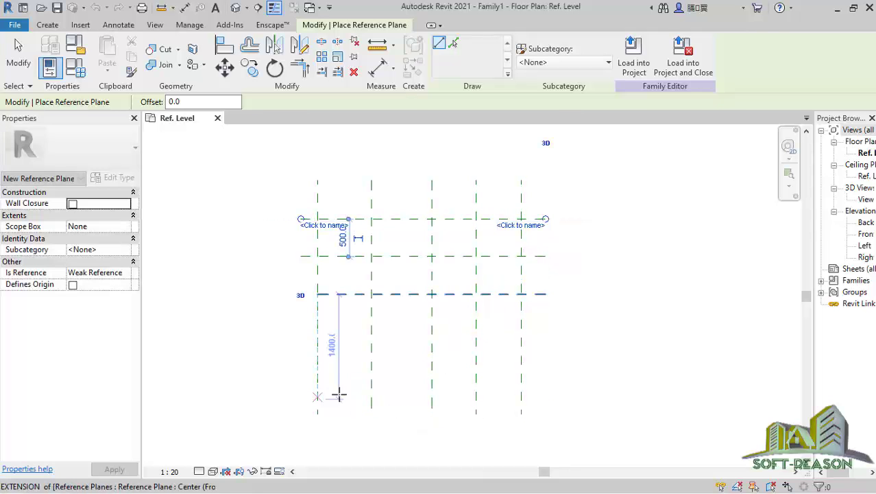
- Draw two horizontal reference planes below the centre plane, about 697 mm from it and about 525 mm further down
click(302, 346)
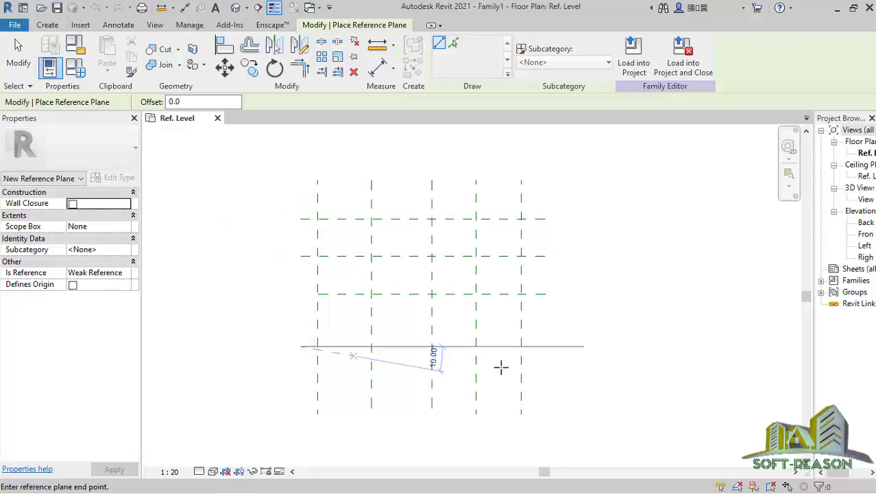
click(555, 347)
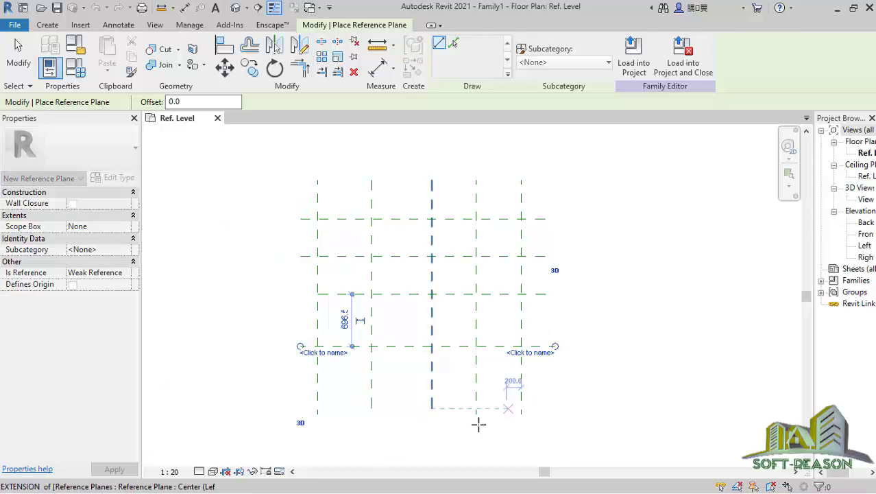
click(286, 386)
click(553, 386)
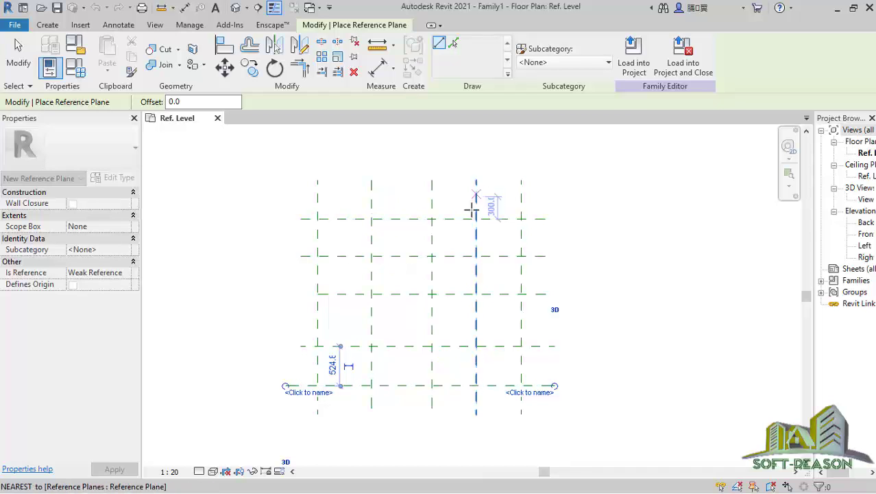
scroll(470, 201, up, 2)
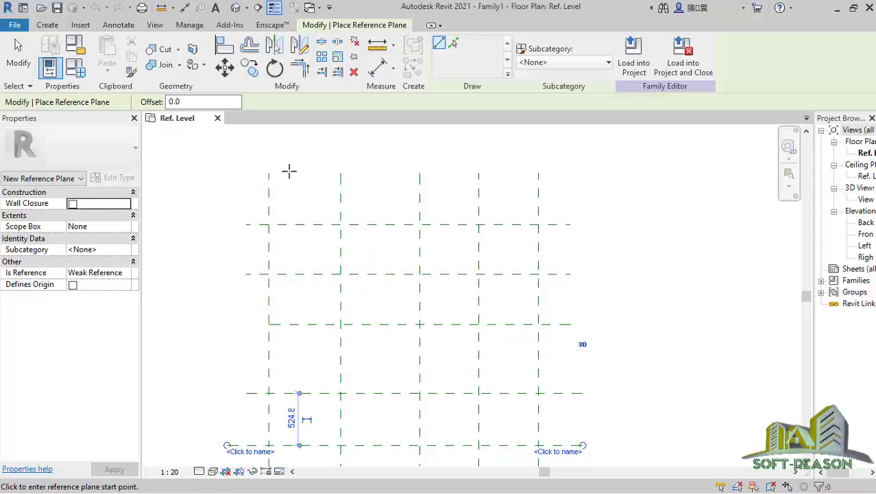
- Place an aligned dimension string across the outer left, centre and outer right vertical reference planes and constrain its segments equal
click(183, 9)
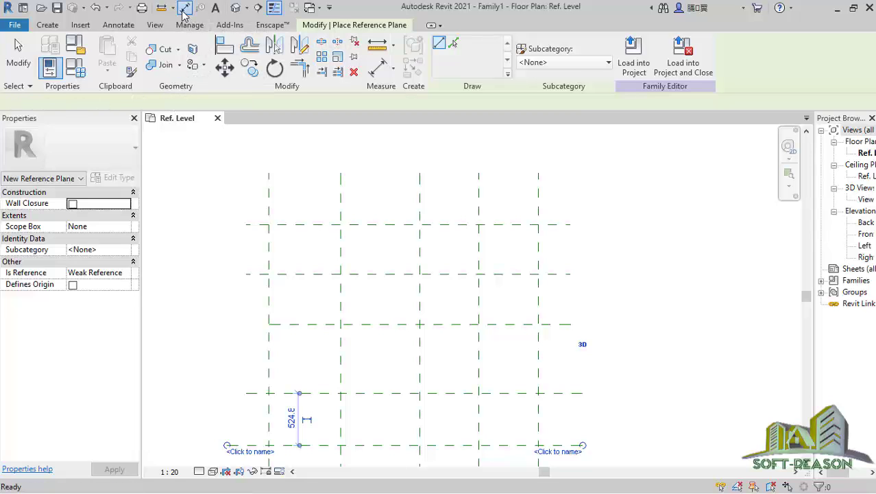
click(270, 210)
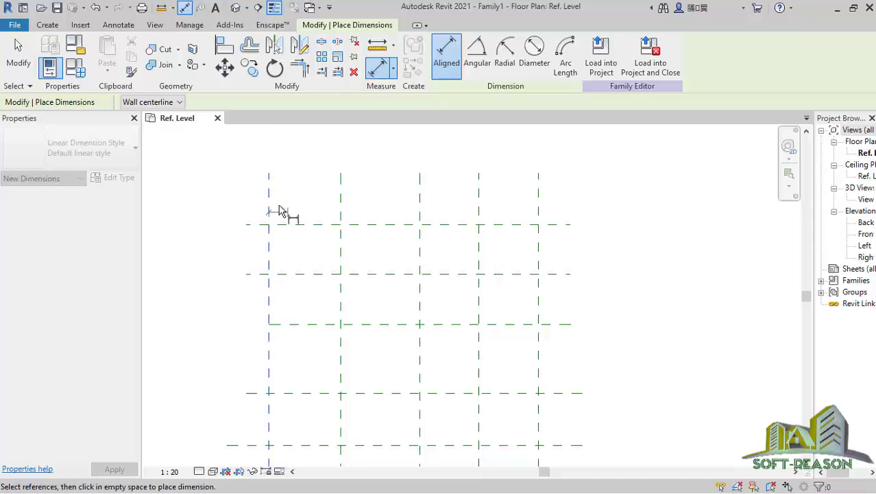
click(419, 213)
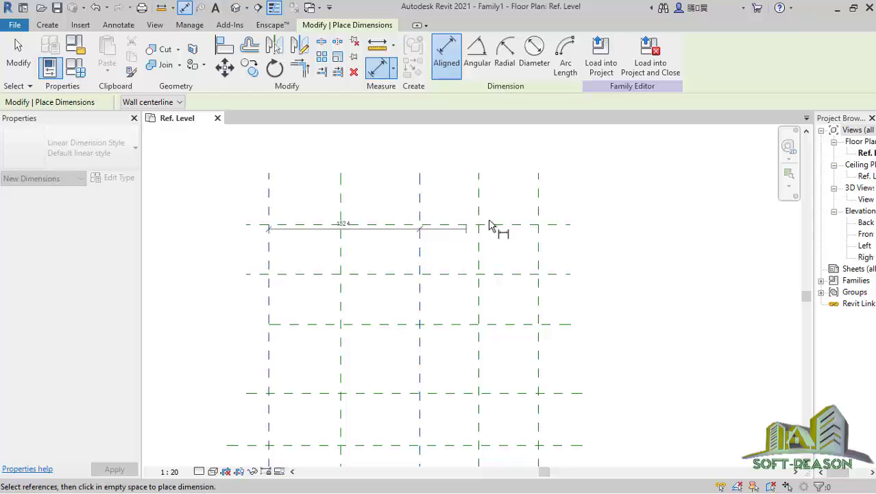
click(539, 213)
click(530, 204)
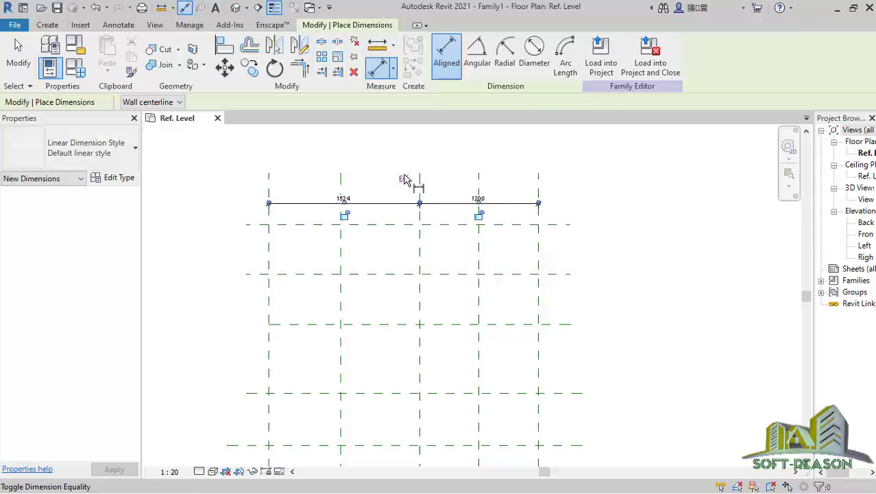
click(403, 179)
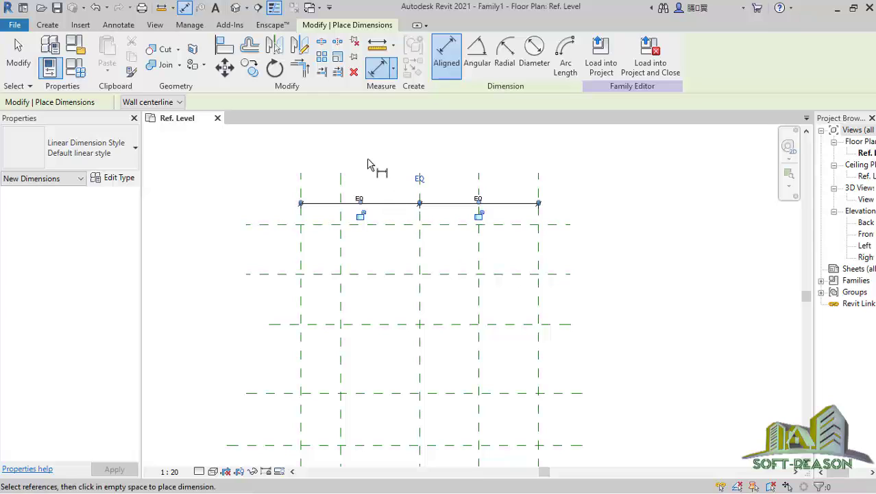
- Add an overall aligned dimension between the two outermost vertical reference planes, just above the equality dimension
click(302, 194)
click(303, 194)
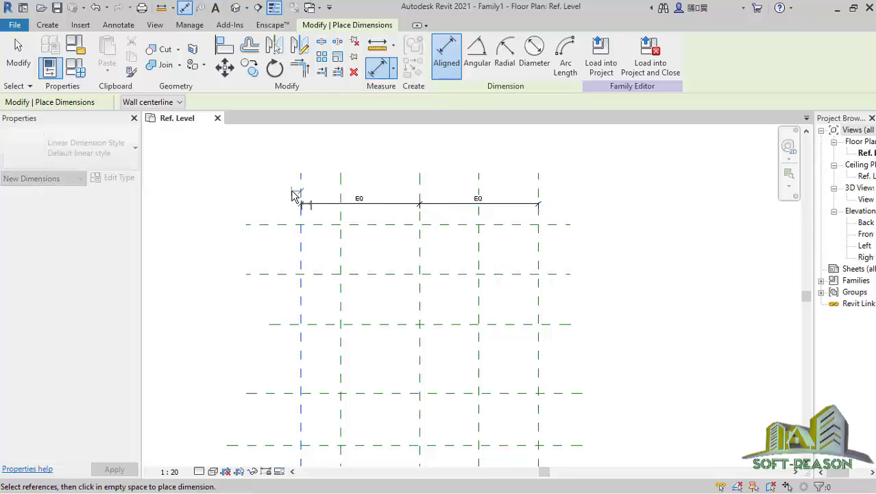
click(540, 195)
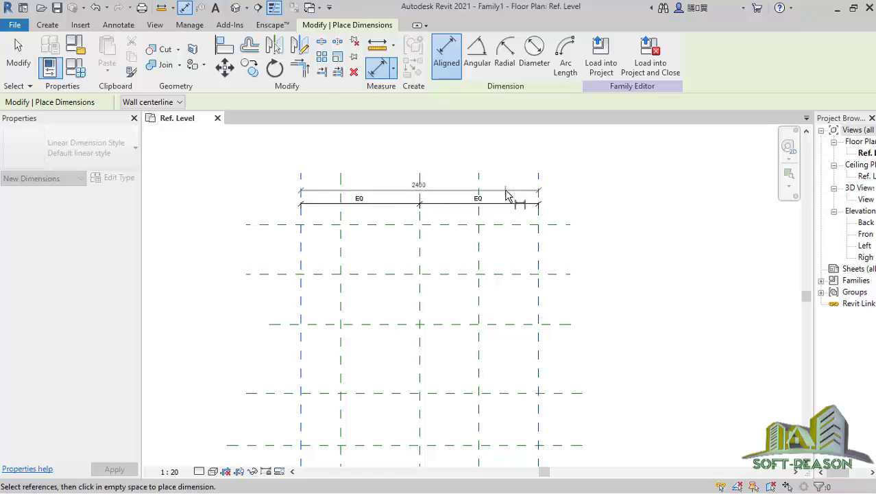
click(506, 197)
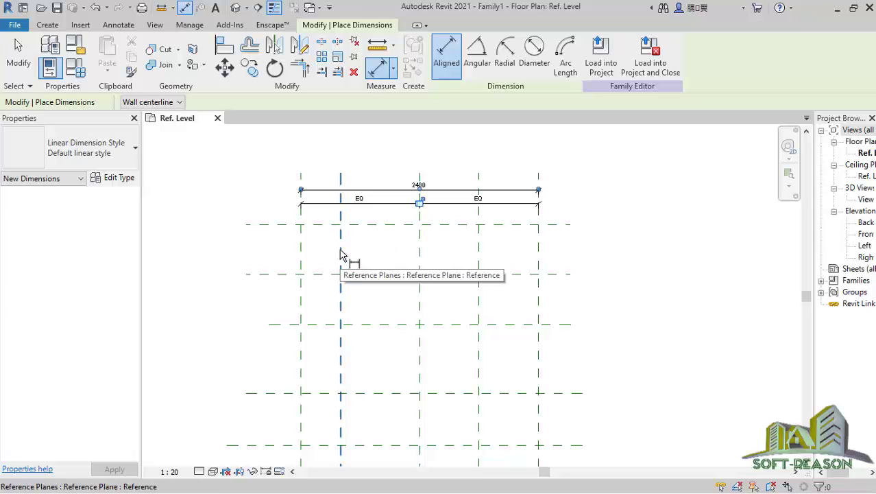
- Dimension the two inner vertical reference planes through the centre plane and constrain the segments equal
click(341, 253)
click(420, 254)
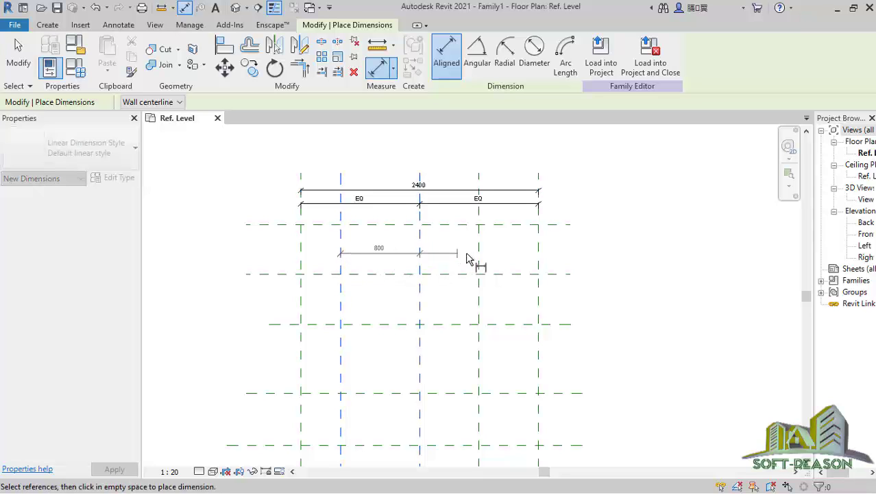
click(479, 256)
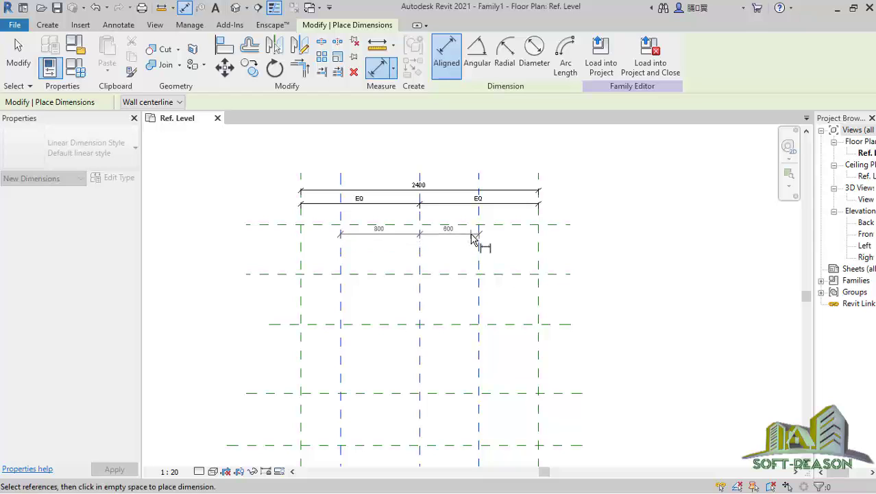
click(501, 234)
click(409, 210)
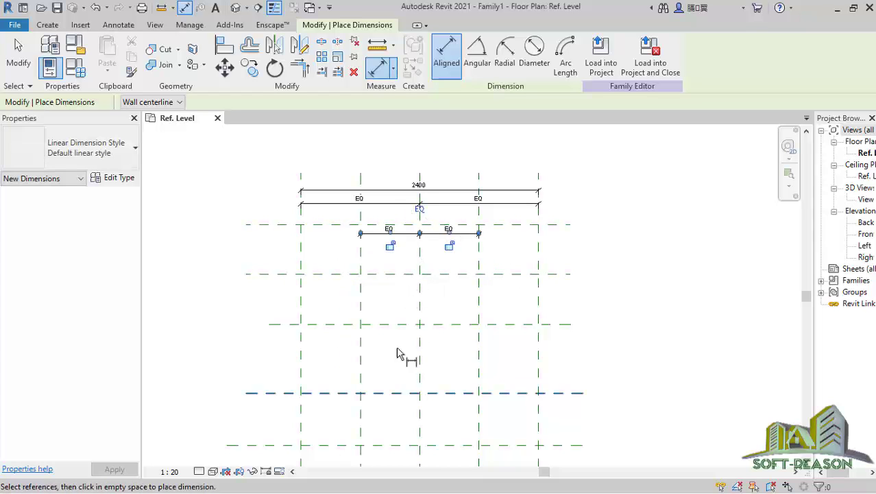
- Add an overall aligned dimension between the two inner vertical reference planes, just above their equality dimension
click(362, 269)
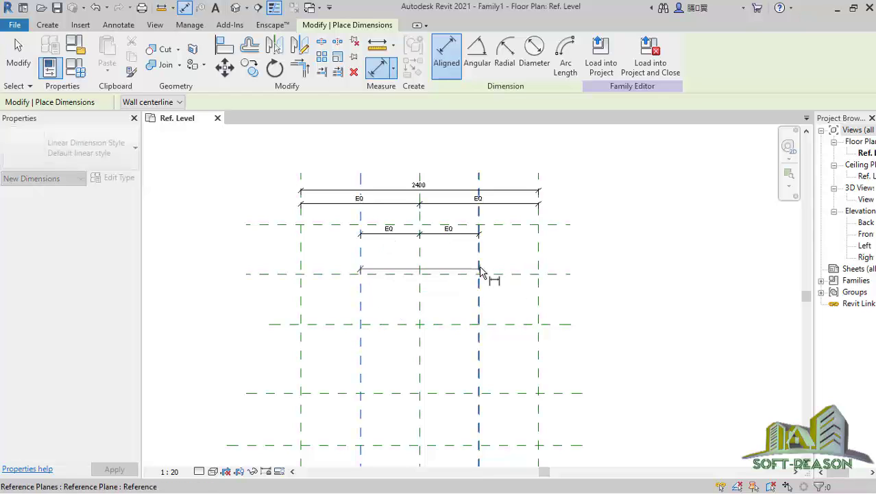
click(480, 272)
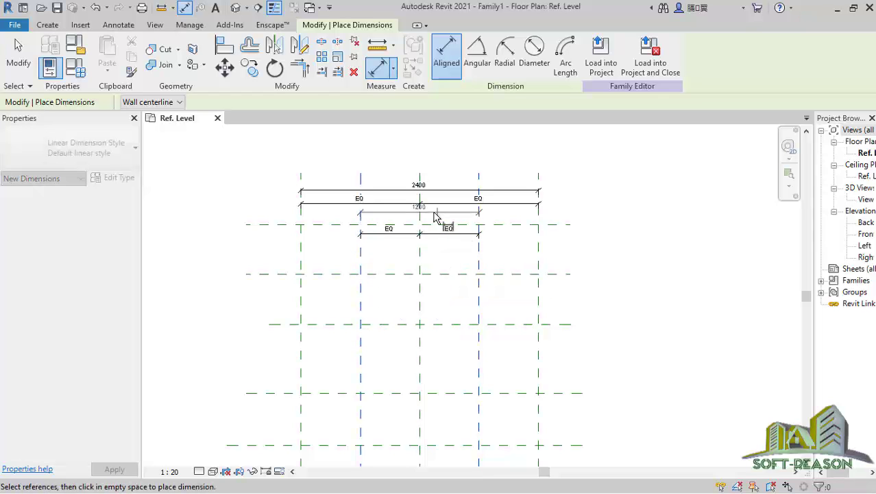
scroll(446, 226, up, 3)
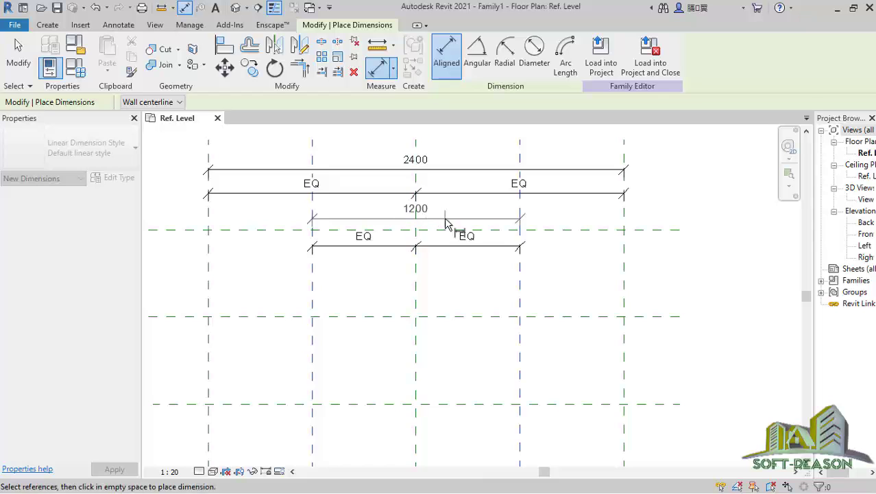
click(445, 221)
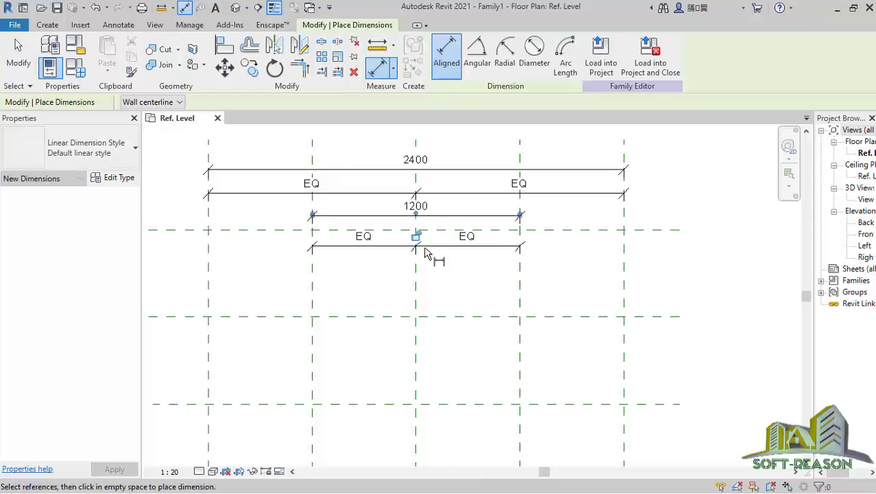
- Dimension the lowest, centre and uppermost horizontal reference planes in one string left of the grid and constrain the segments equal
scroll(307, 298, down, 3)
scroll(411, 251, up, 2)
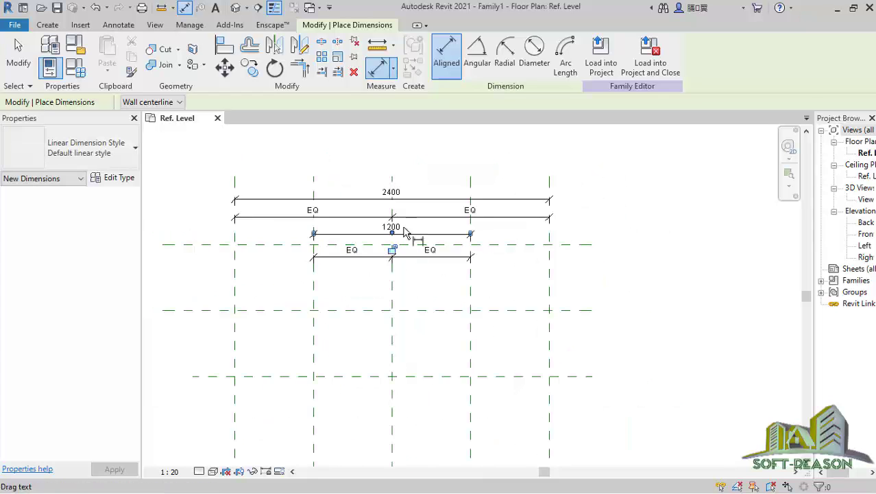
scroll(393, 296, down, 2)
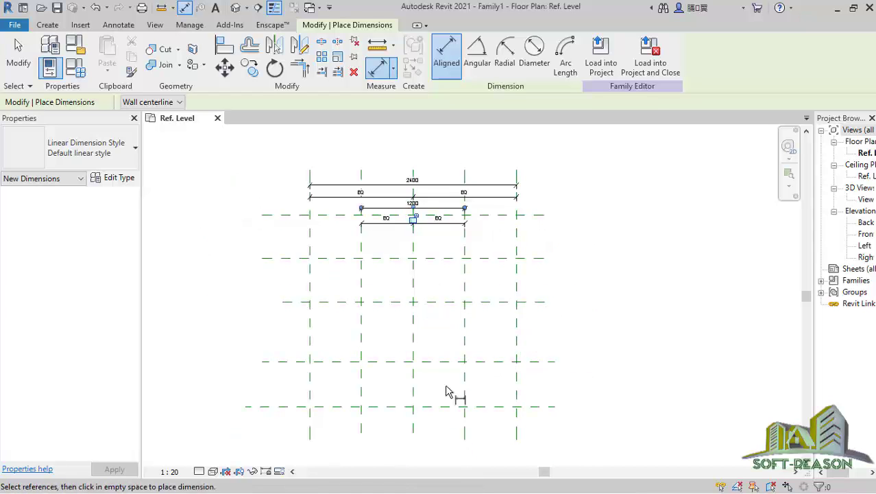
click(287, 406)
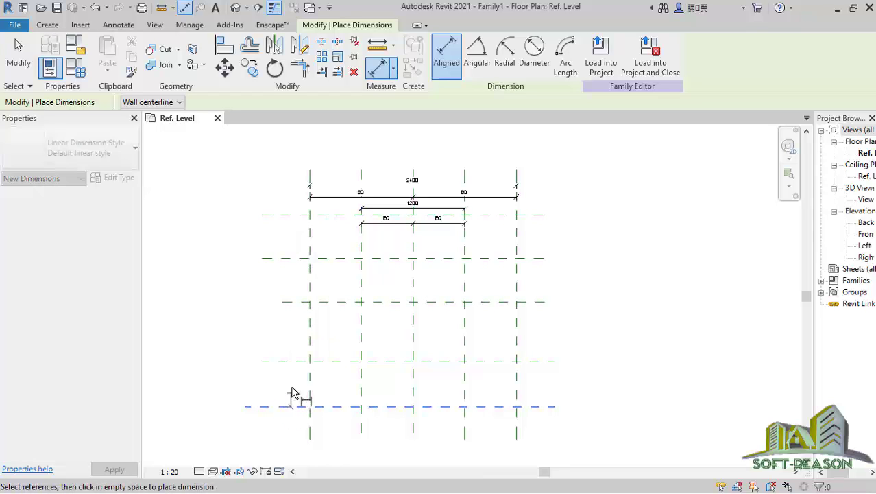
click(299, 302)
click(303, 217)
click(291, 246)
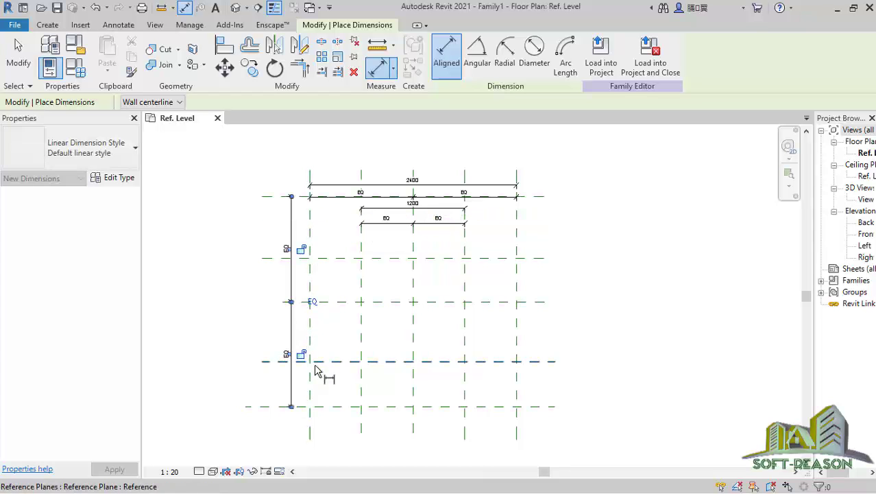
- Add an overall aligned dimension between the lowest and uppermost horizontal reference planes, outside the equality dimension
click(274, 409)
click(282, 196)
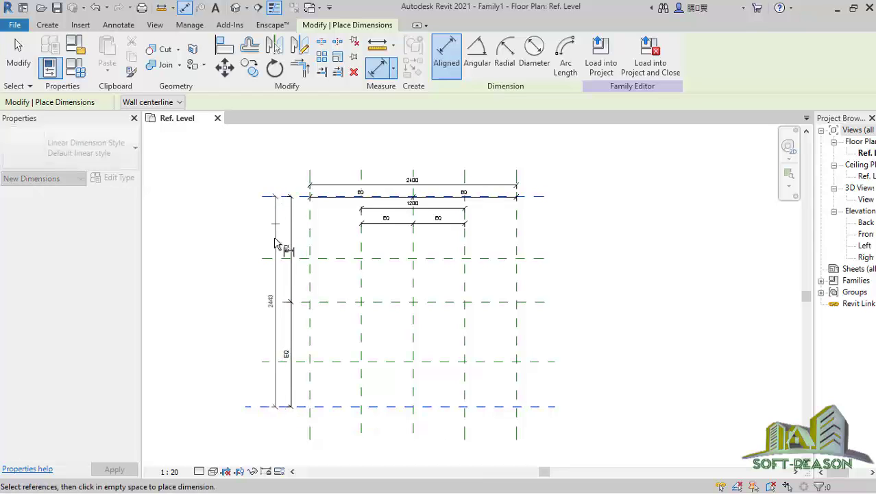
click(272, 301)
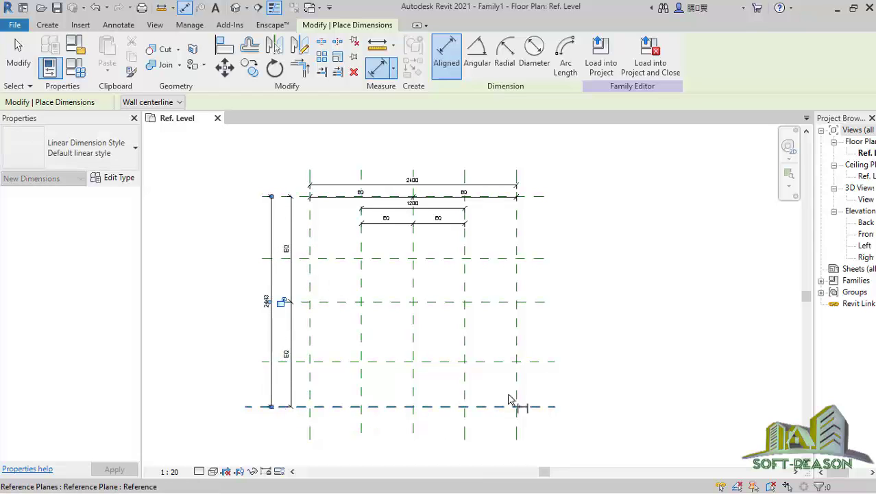
- Dimension the two inner horizontal reference planes through the centre plane, right of the grid, and constrain the segments equal
click(536, 361)
click(523, 303)
click(538, 258)
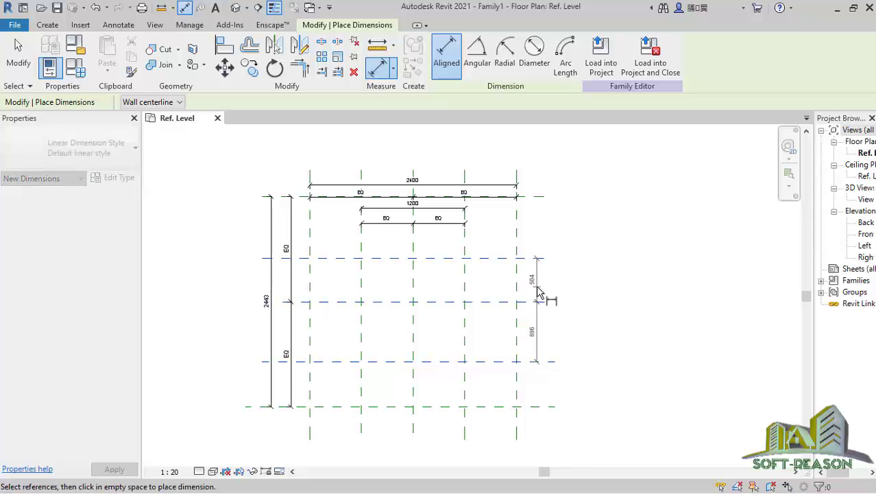
click(533, 295)
click(553, 301)
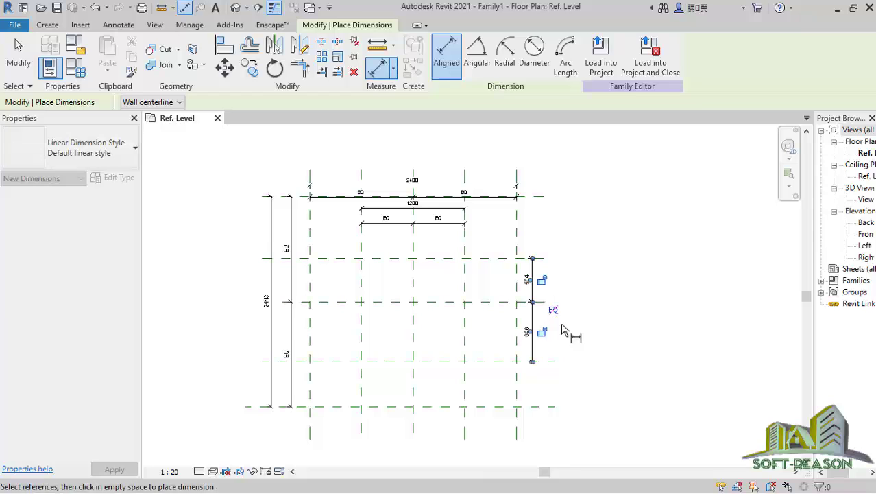
click(585, 368)
- Add an overall aligned dimension between the two inner horizontal reference planes, outside their equality dimension, and finish dimensioning
click(551, 362)
click(548, 241)
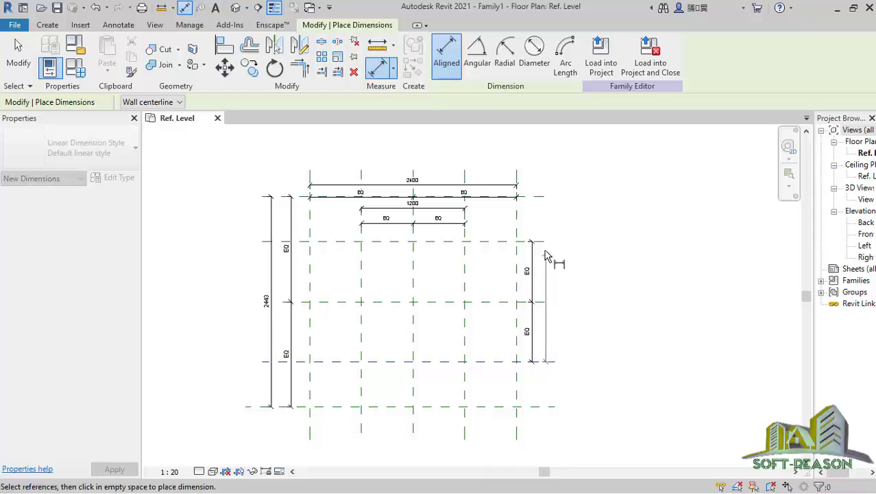
click(552, 298)
click(595, 352)
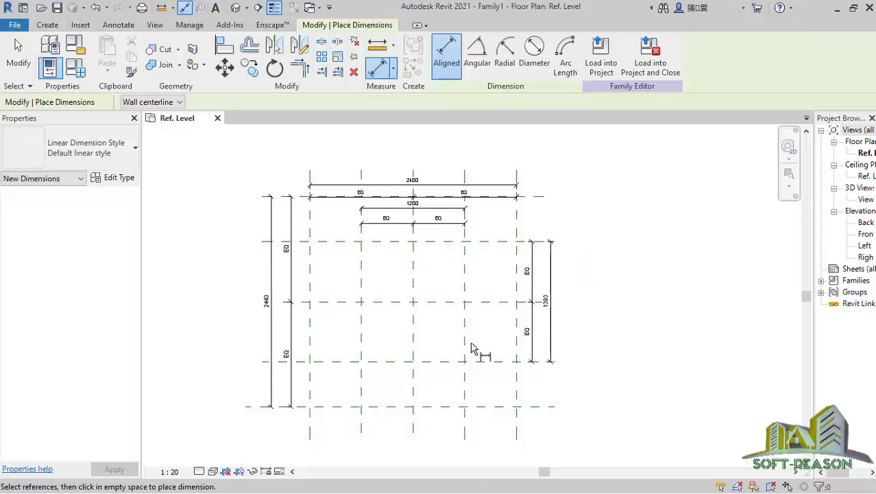
scroll(473, 346, up, 1)
scroll(528, 293, down, 3)
scroll(456, 285, up, 1)
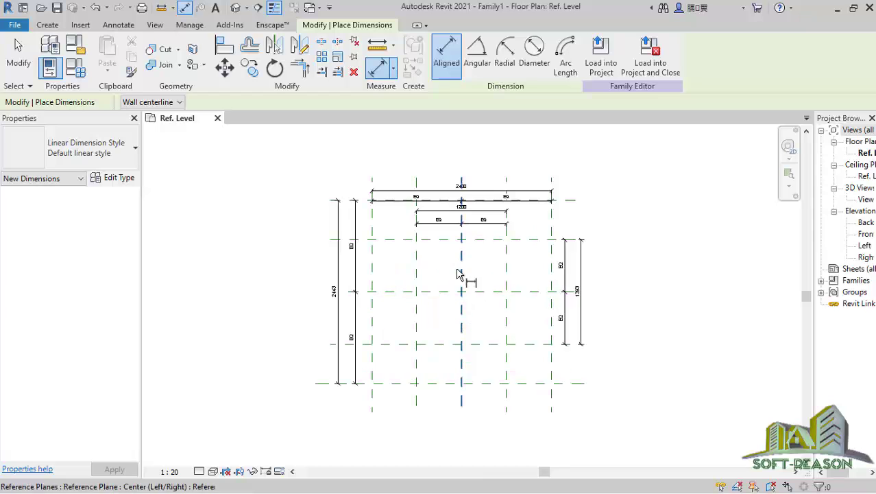
scroll(453, 260, up, 1)
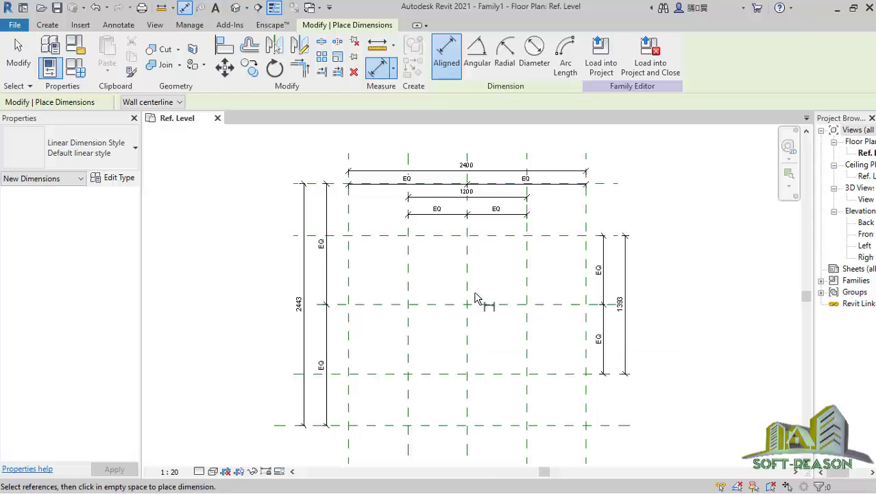
mouse_move(432, 259)
middle_down()
mouse_move(458, 321)
mouse_move(449, 280)
middle_up()
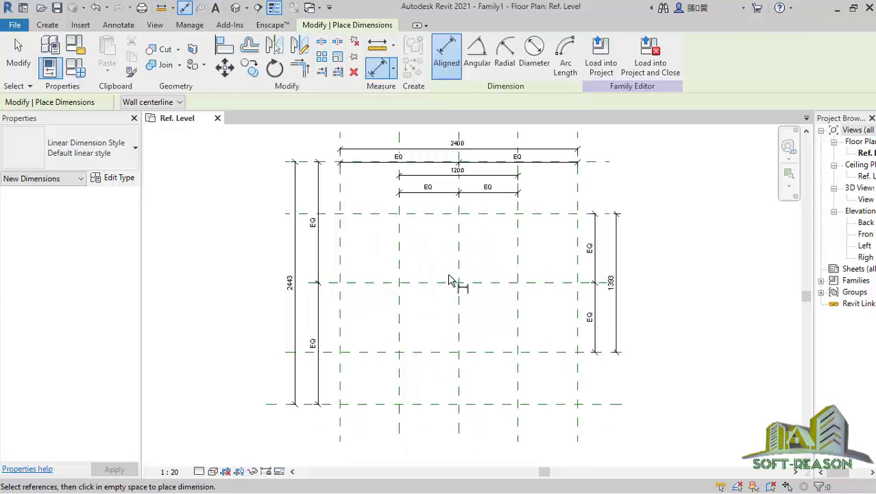
scroll(450, 275, up, 1)
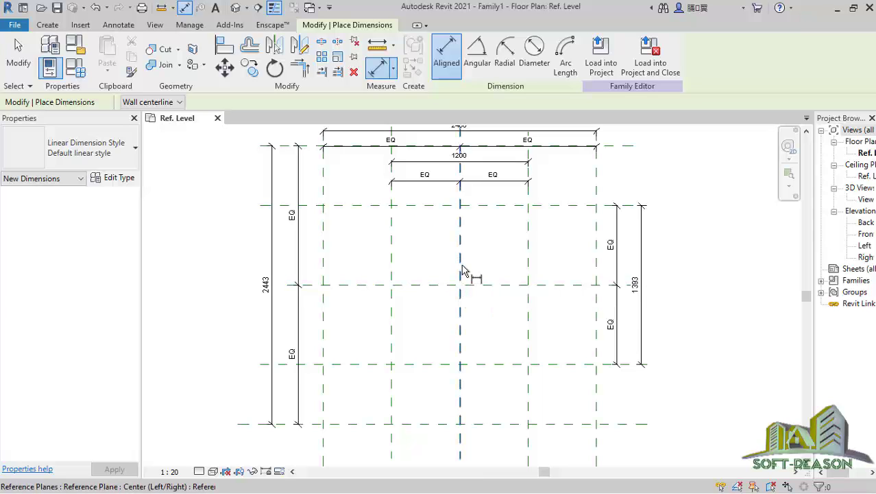
scroll(463, 275, down, 3)
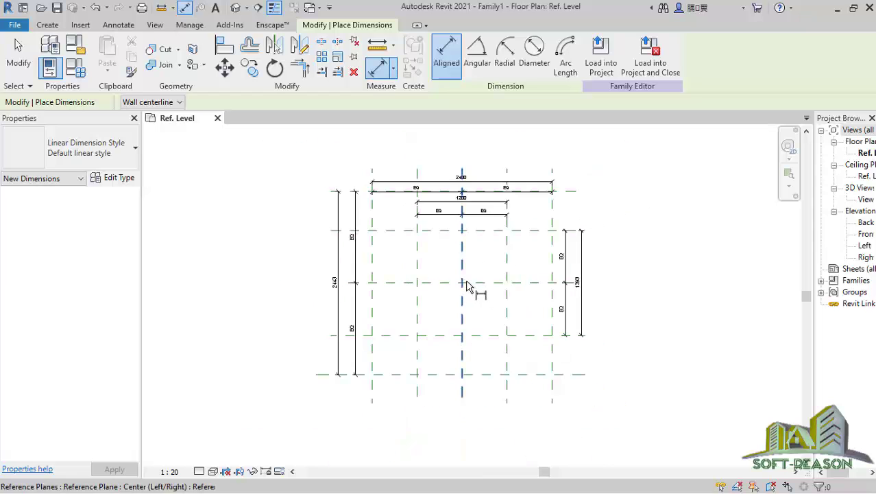
key(Escape)
key(Escape)
scroll(465, 271, up, 2)
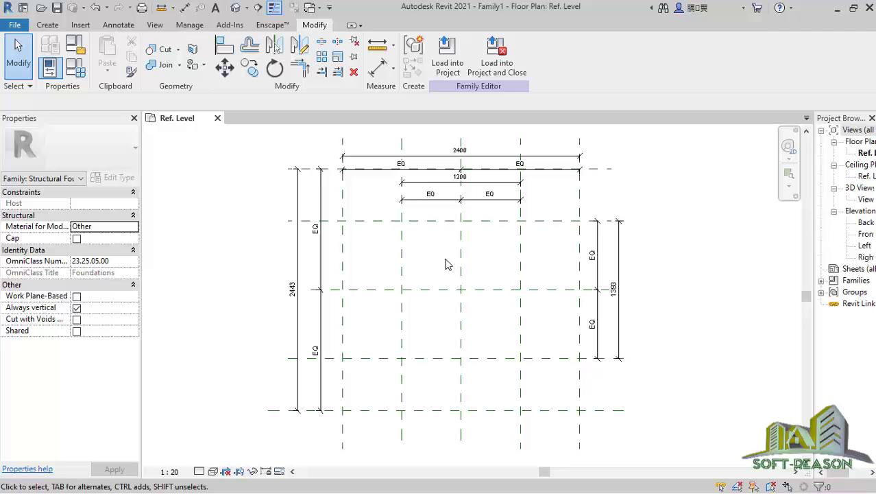
scroll(476, 255, up, 1)
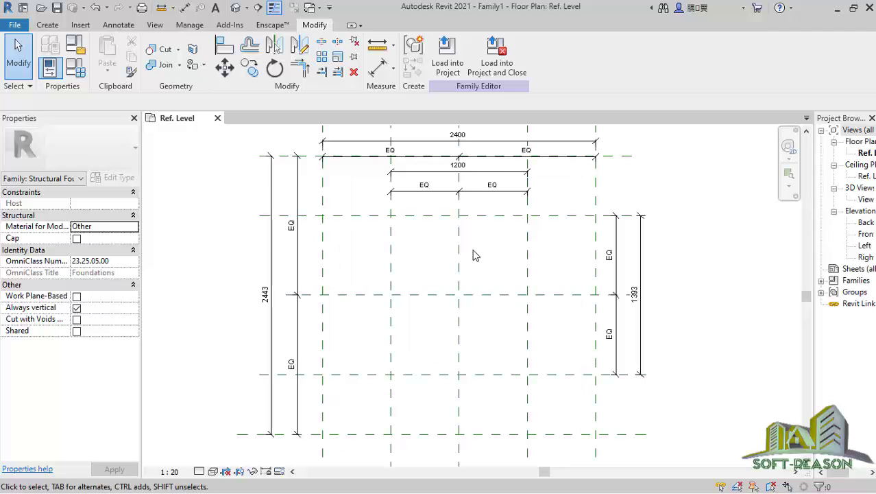
scroll(474, 239, down, 2)
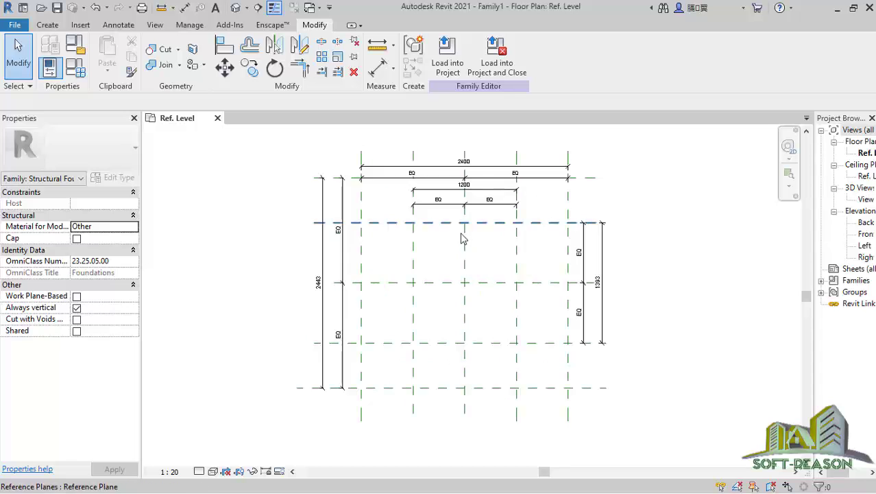
scroll(454, 254, up, 2)
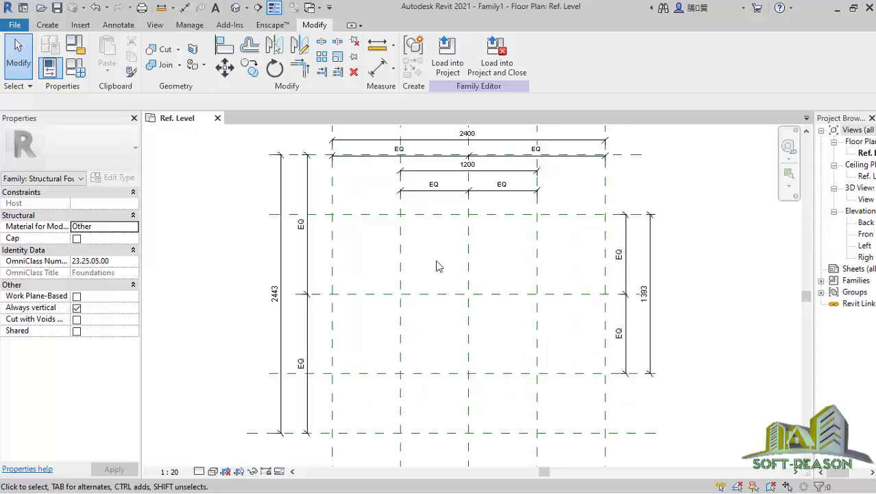
scroll(436, 264, down, 2)
scroll(450, 284, up, 1)
scroll(468, 343, up, 1)
scroll(473, 343, down, 1)
scroll(606, 338, up, 1)
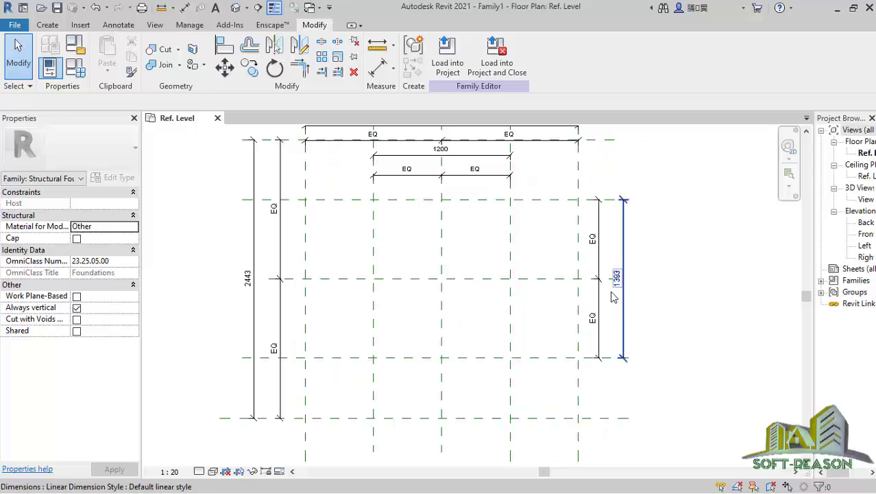
- Review the family's existing parameters in Family Types and close the dialog without making changes
scroll(422, 322, down, 1)
scroll(439, 370, up, 2)
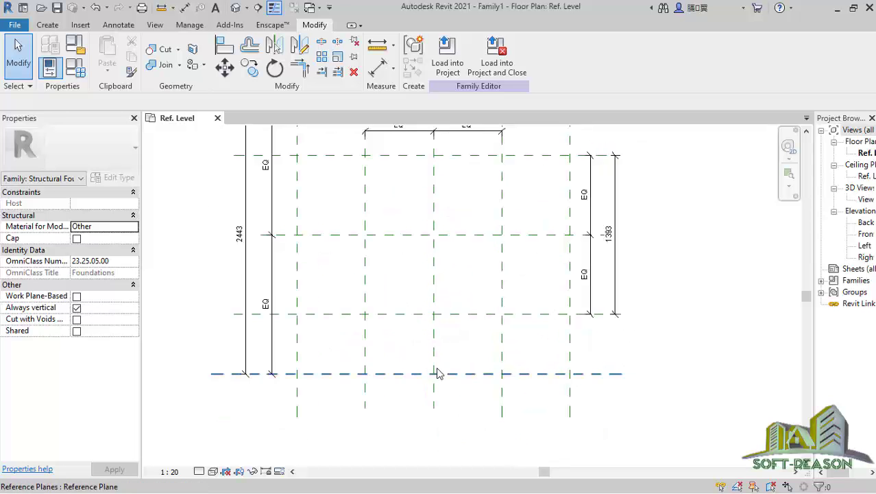
scroll(479, 384, up, 1)
scroll(567, 403, down, 1)
scroll(569, 419, down, 1)
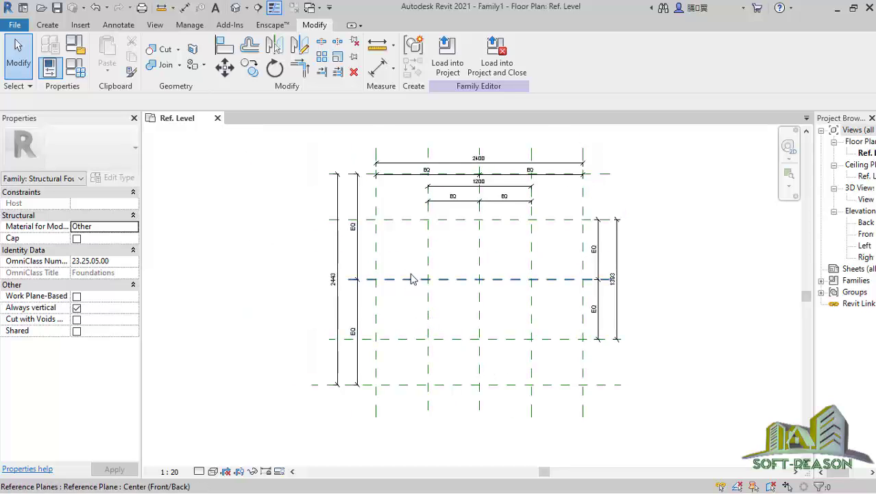
scroll(408, 273, up, 1)
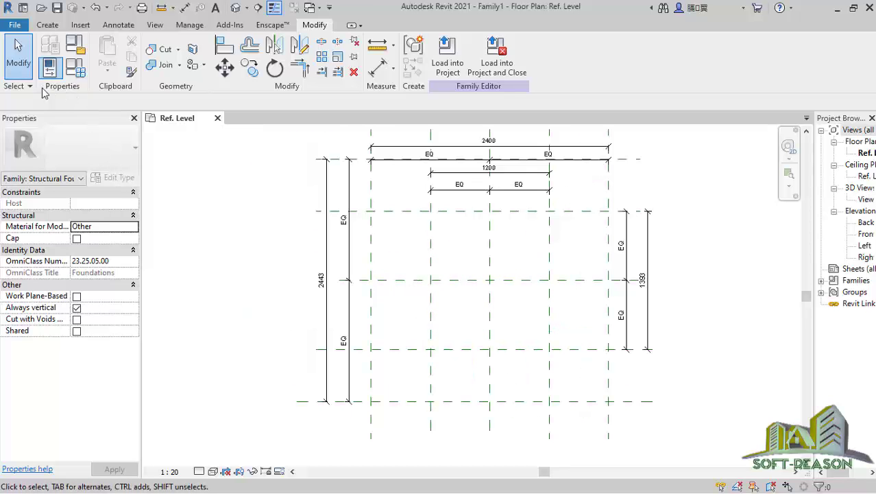
click(76, 67)
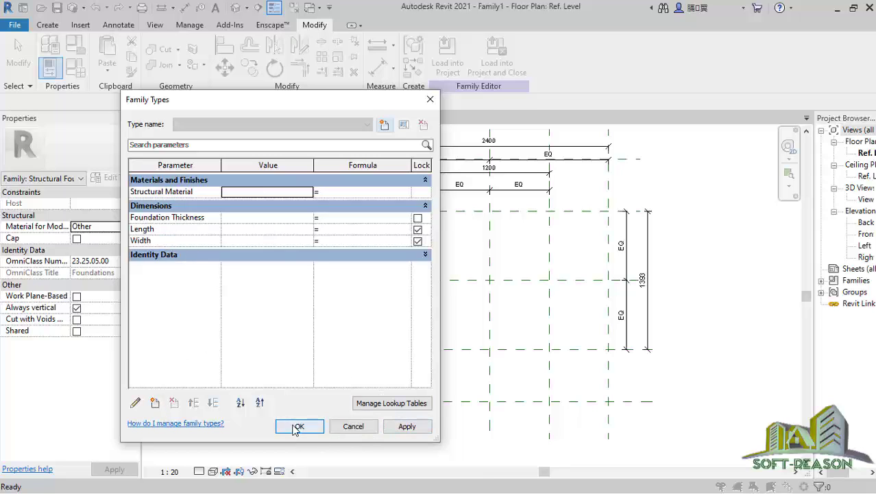
click(349, 426)
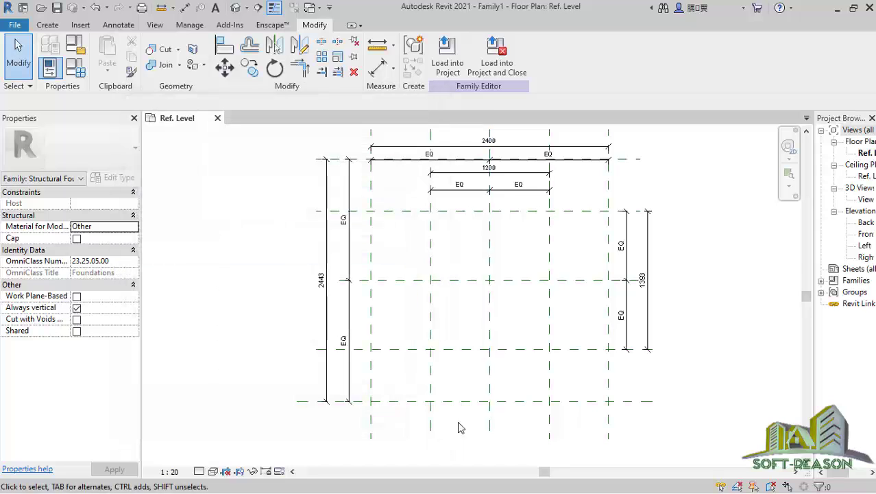
- Label the overall dimension between the outermost vertical reference planes with the Length parameter
scroll(367, 158, up, 2)
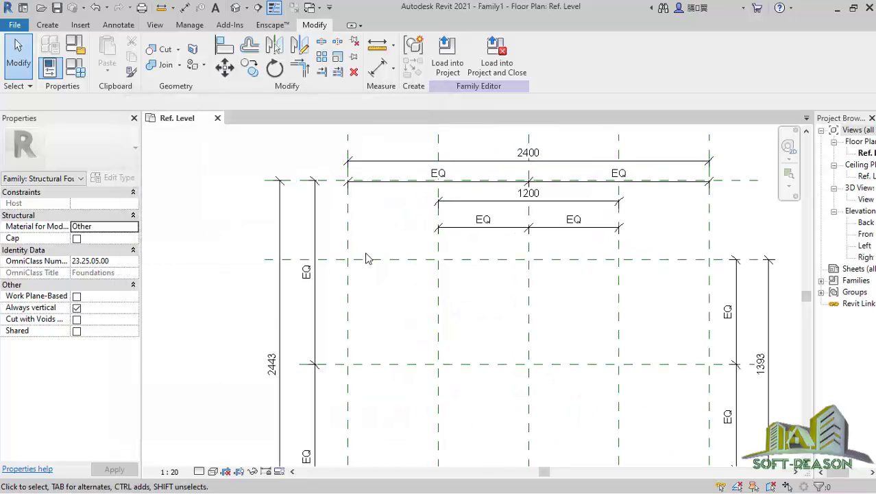
scroll(366, 259, down, 3)
scroll(460, 253, up, 3)
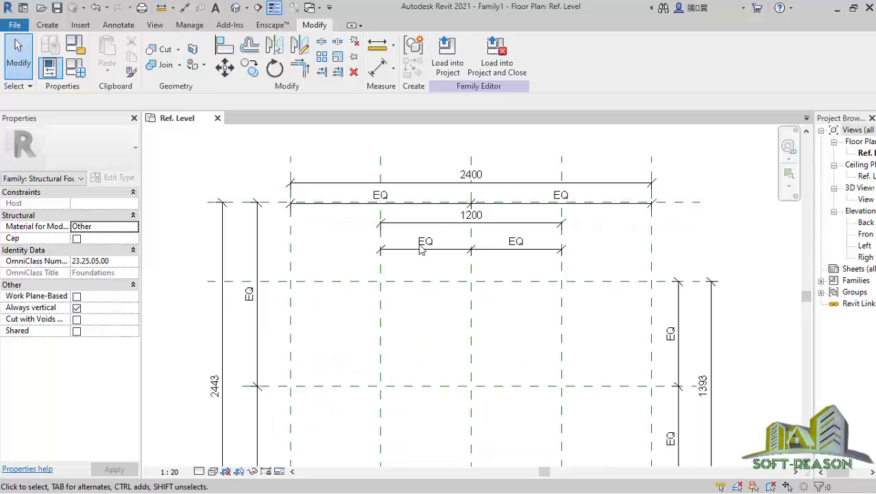
scroll(421, 249, up, 2)
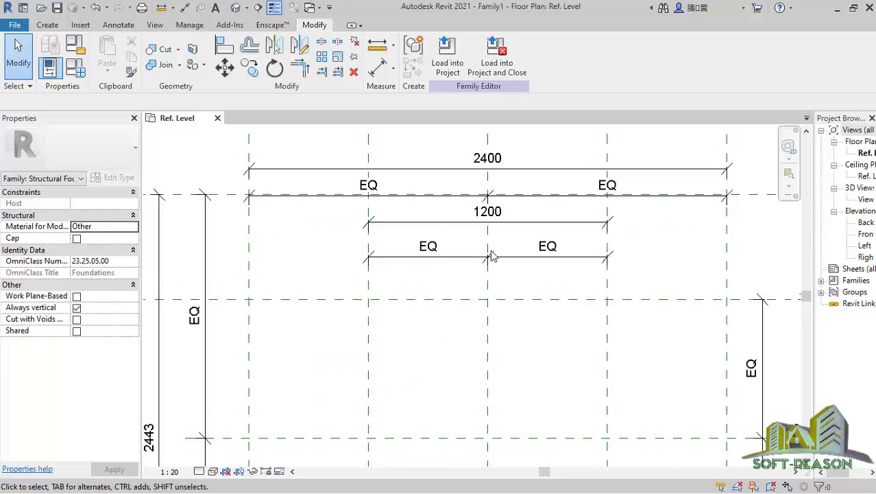
click(403, 182)
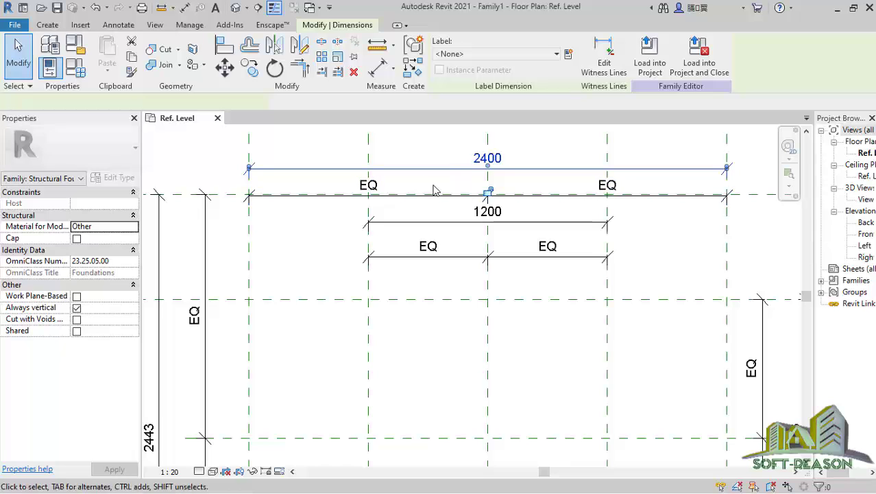
scroll(421, 199, down, 1)
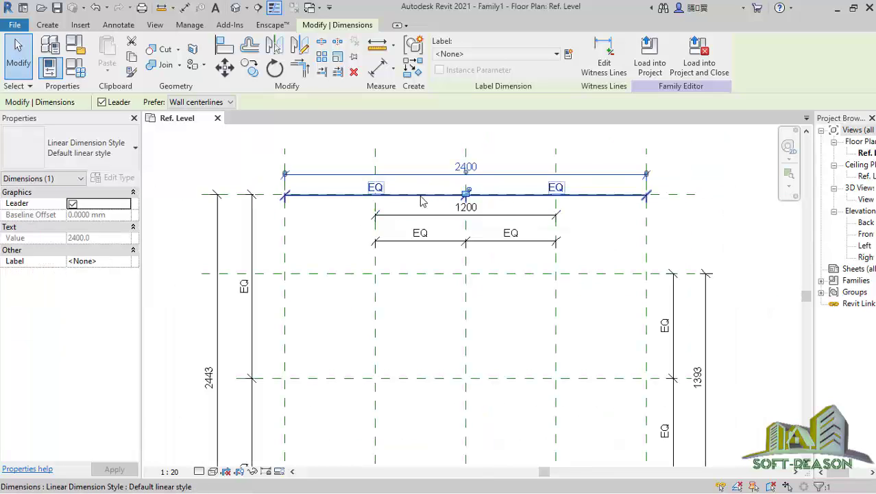
click(555, 55)
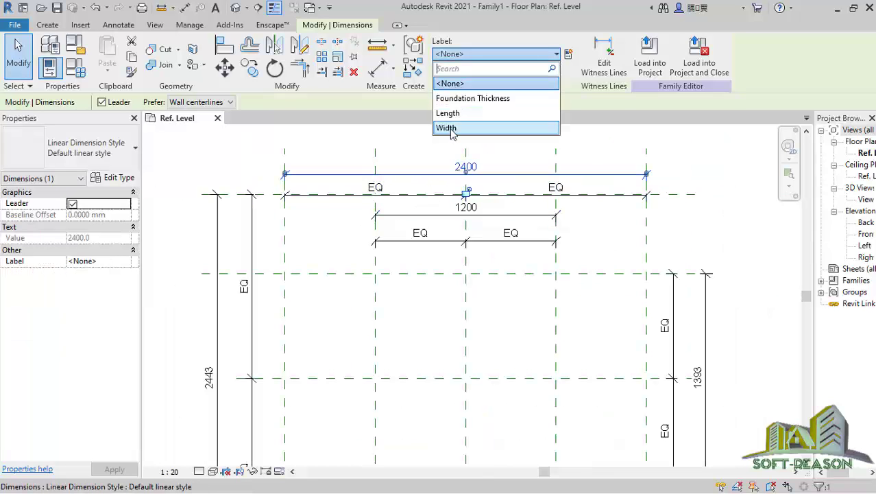
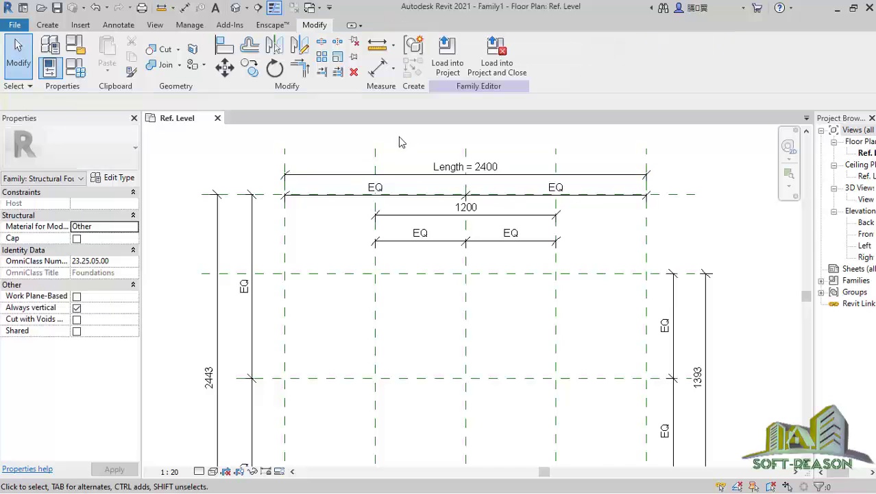
- Label the overall dimension between the lowest and uppermost horizontal reference planes with the Width parameter
scroll(401, 141, down, 2)
click(259, 339)
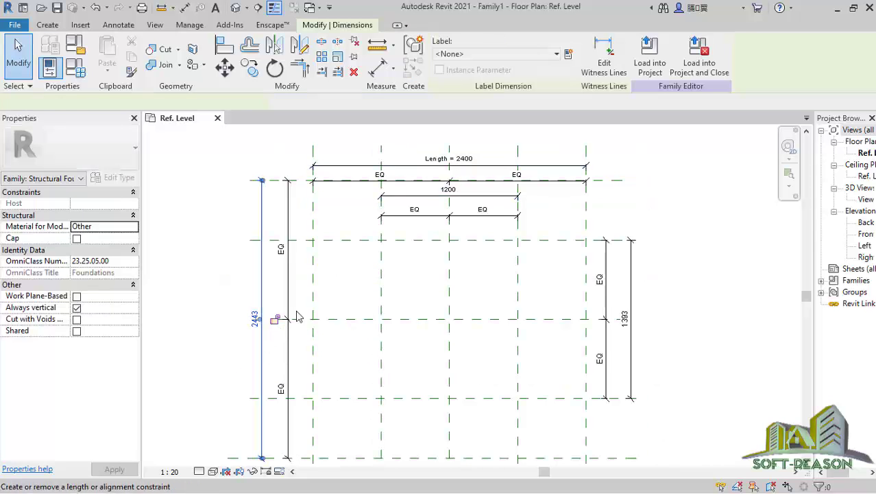
click(495, 53)
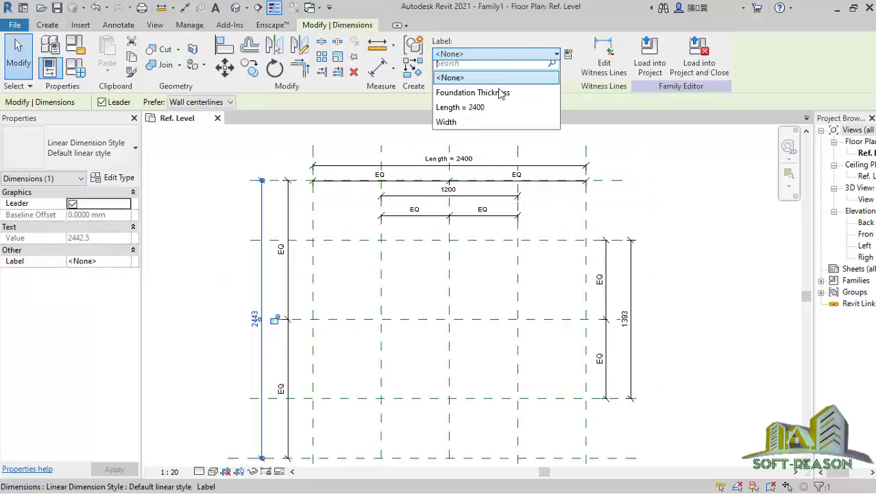
click(472, 130)
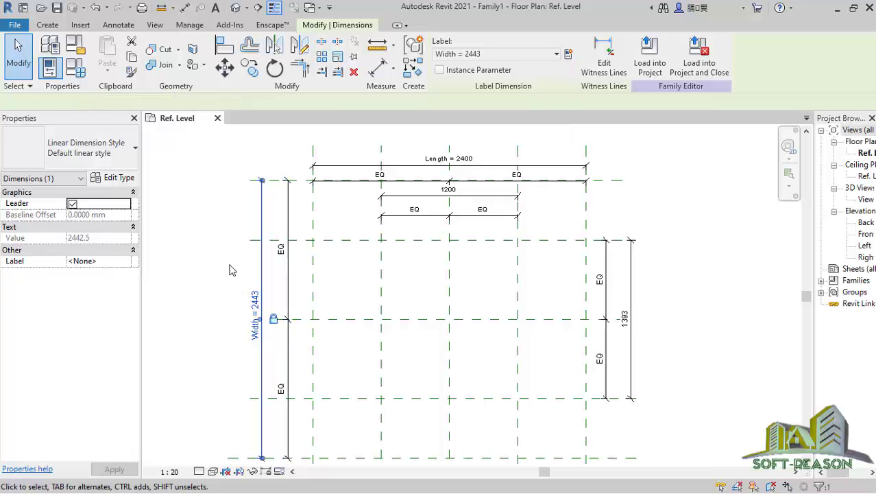
click(329, 264)
scroll(482, 275, down, 2)
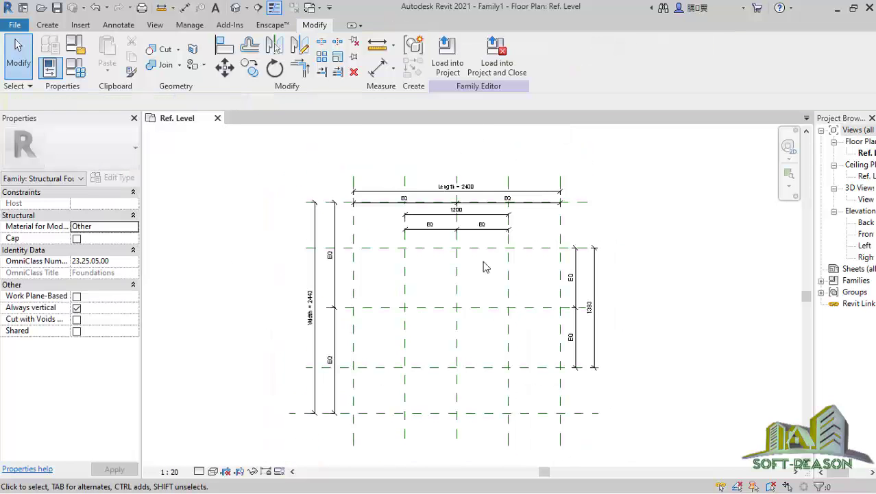
click(457, 184)
click(371, 237)
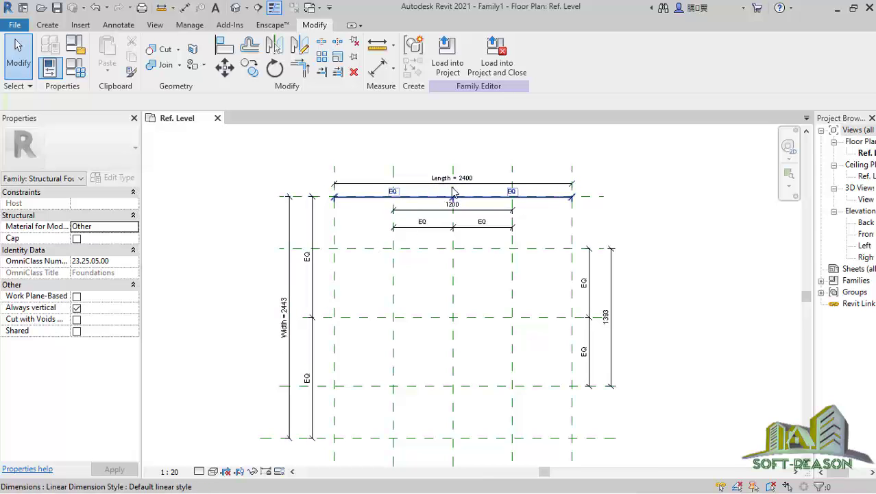
- Label the overall dimension between the two inner vertical reference planes with a new family type parameter named Length 1
scroll(461, 210, up, 1)
click(470, 212)
scroll(473, 216, up, 1)
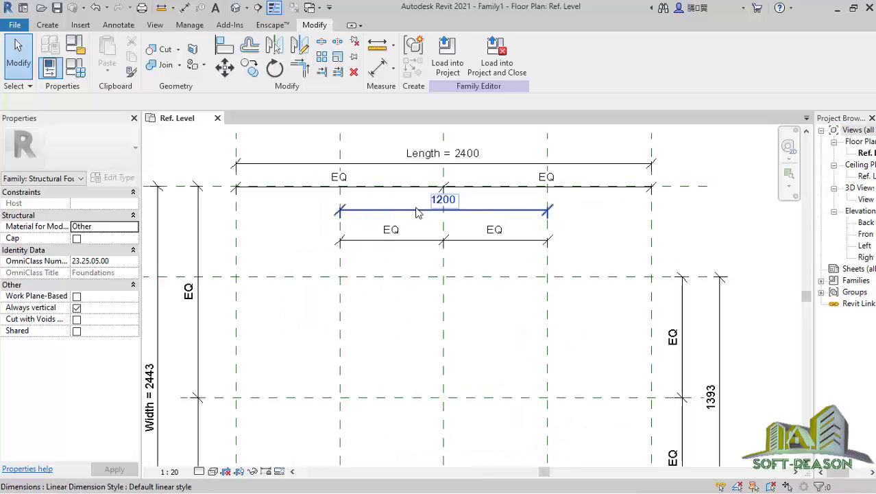
click(491, 215)
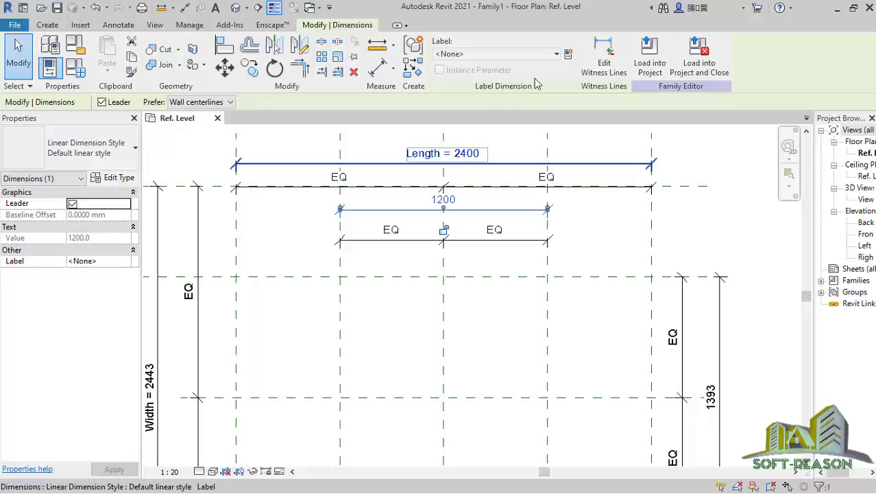
click(568, 55)
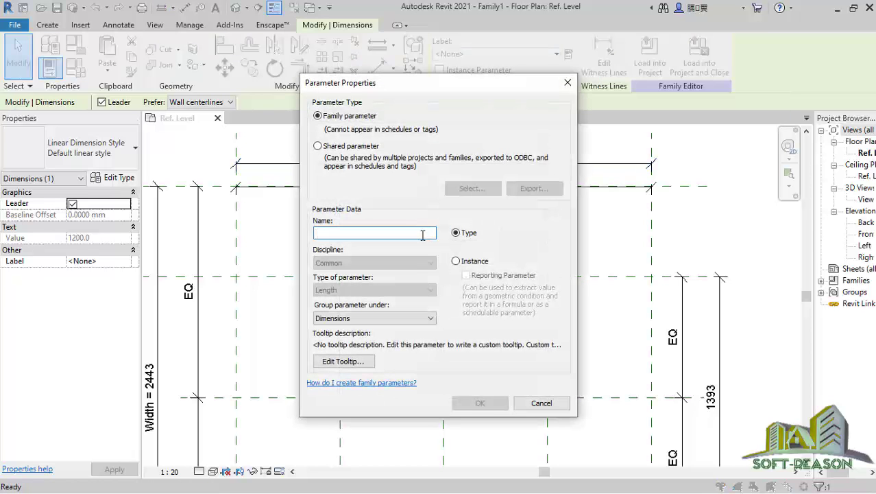
text(l)
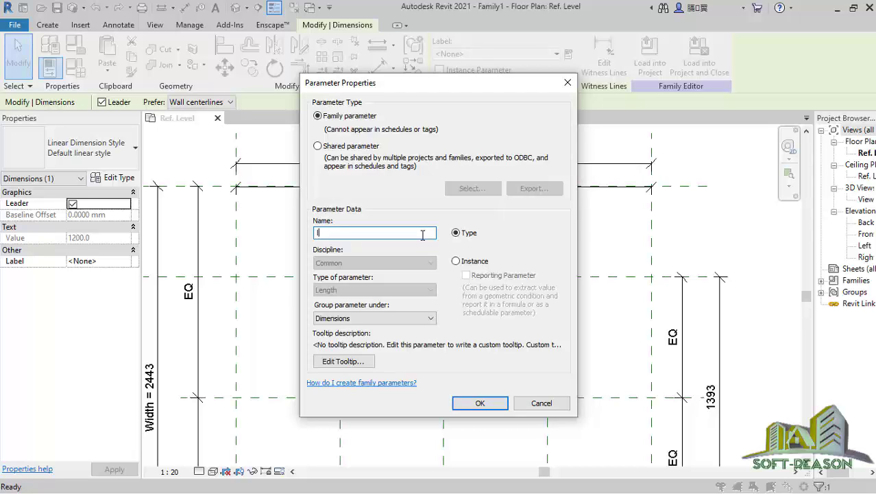
text(Lenght)
click(480, 403)
- Label the overall dimension between the two inner horizontal reference planes with a new family type parameter named Width 1
scroll(380, 216, down, 2)
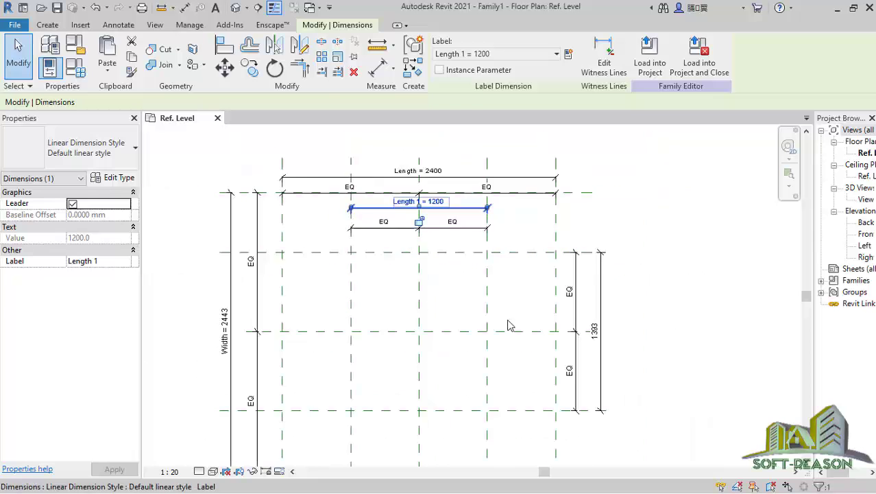
click(623, 373)
click(607, 371)
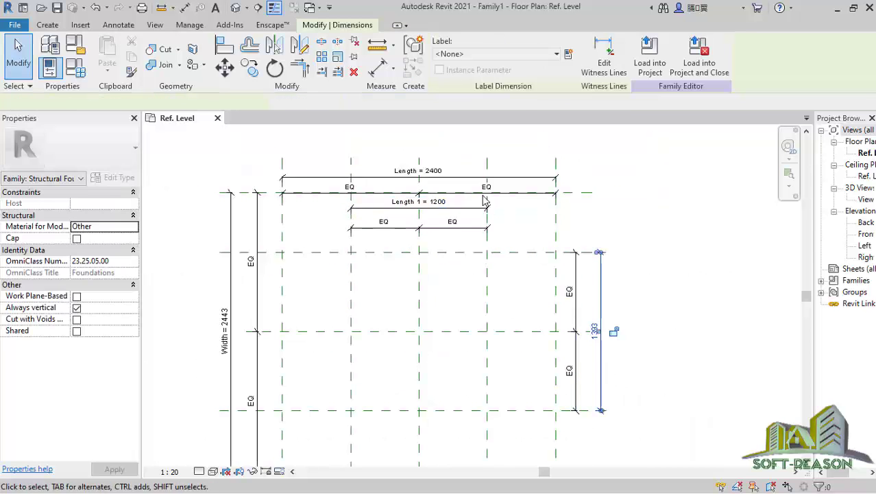
click(530, 55)
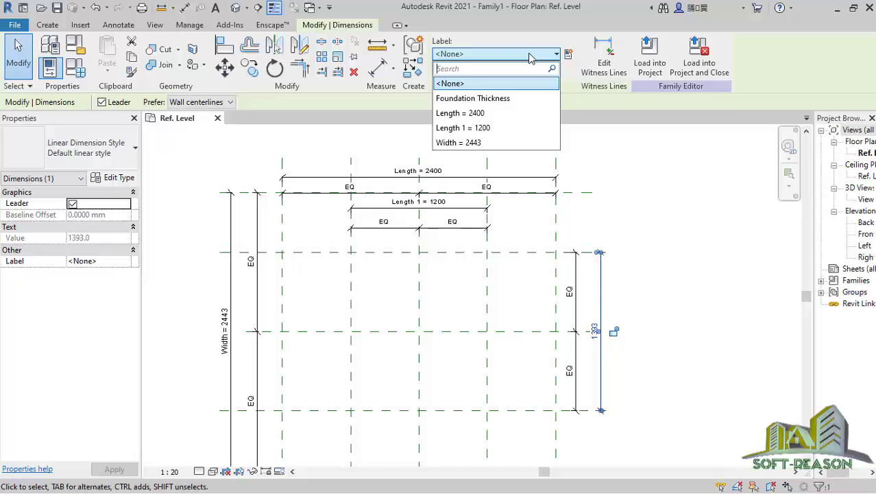
click(567, 54)
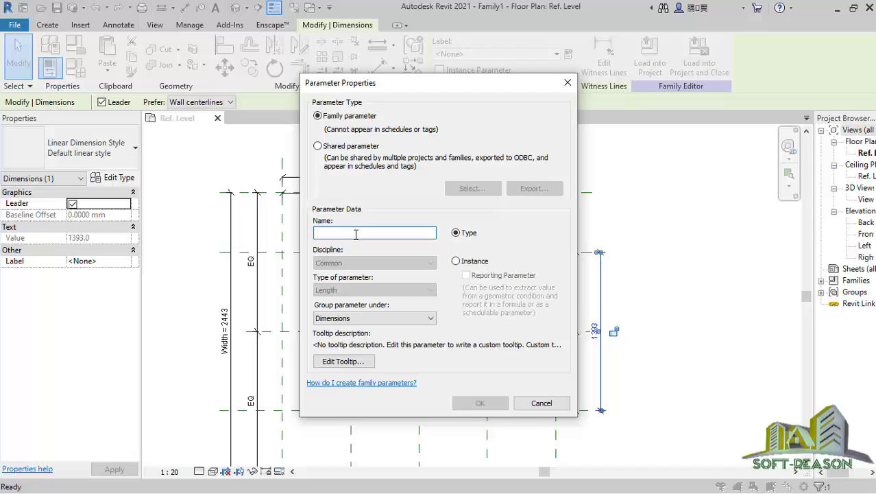
text(Width 1)
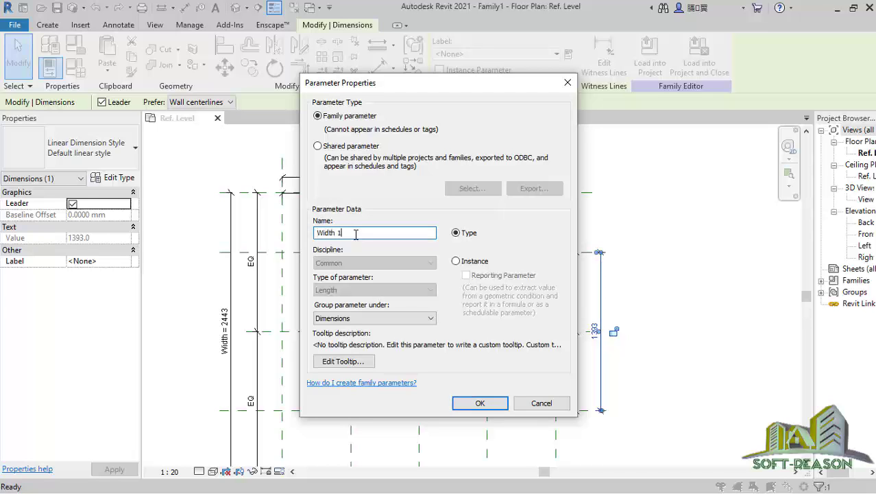
click(480, 404)
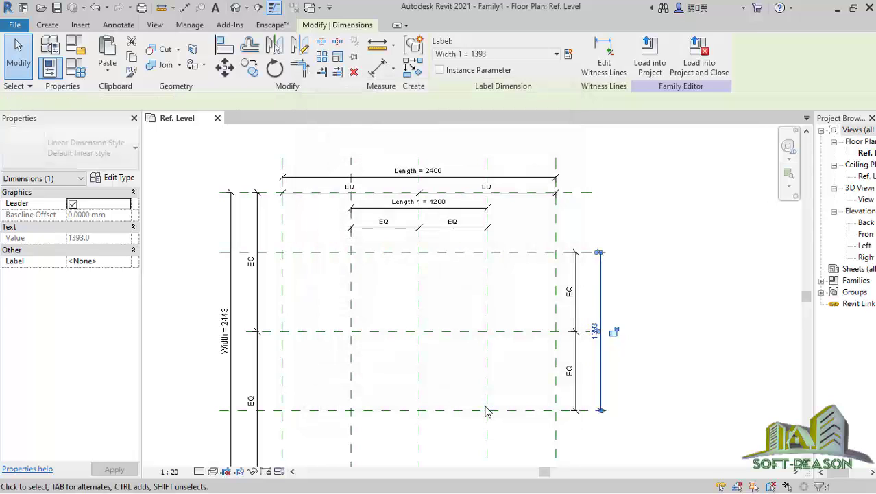
click(643, 230)
scroll(483, 181, down, 1)
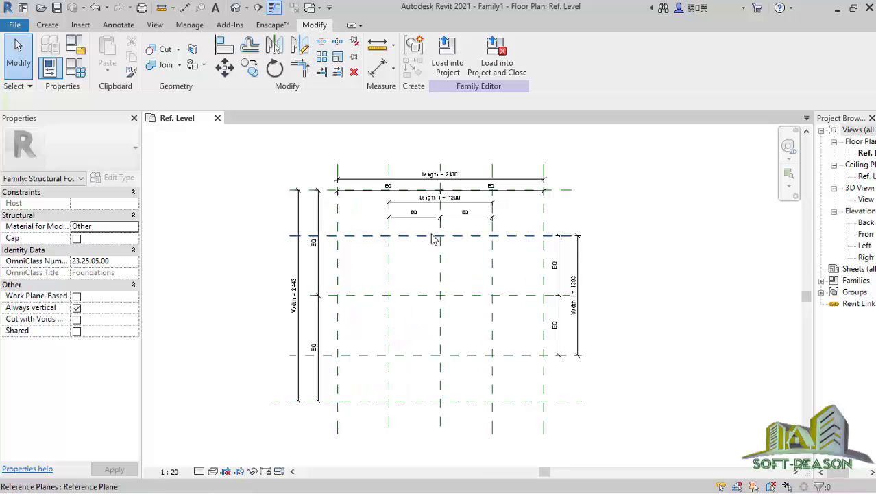
scroll(420, 279, up, 1)
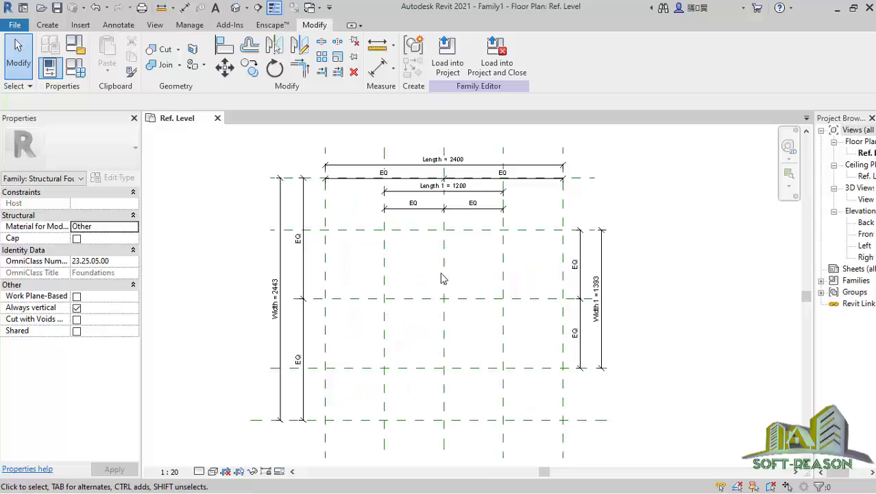
scroll(466, 247, down, 1)
scroll(456, 303, up, 1)
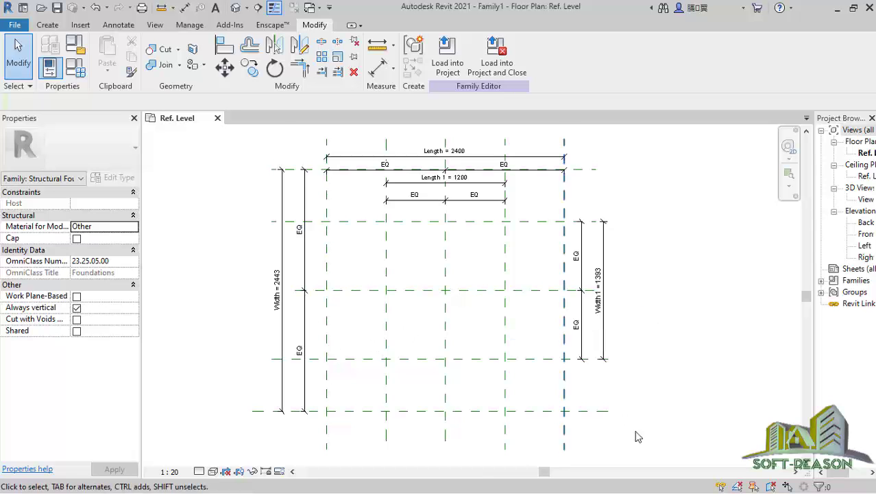
scroll(518, 347, up, 1)
scroll(493, 336, down, 1)
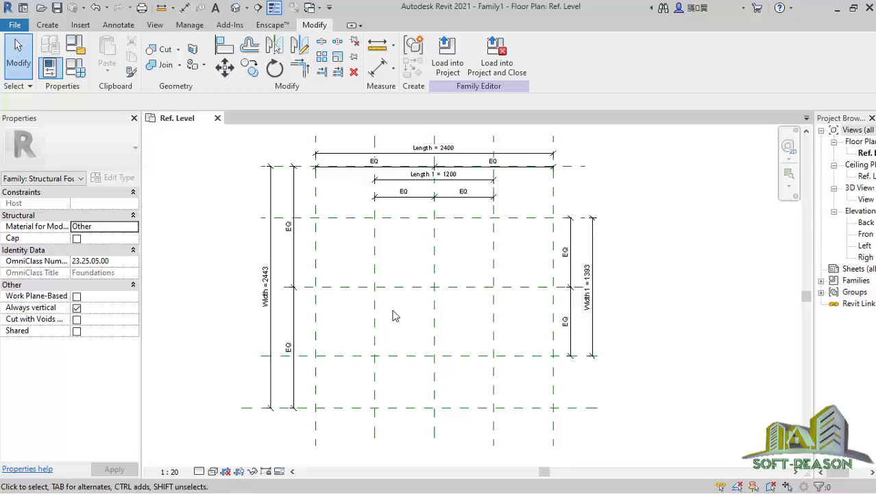
scroll(386, 285, up, 1)
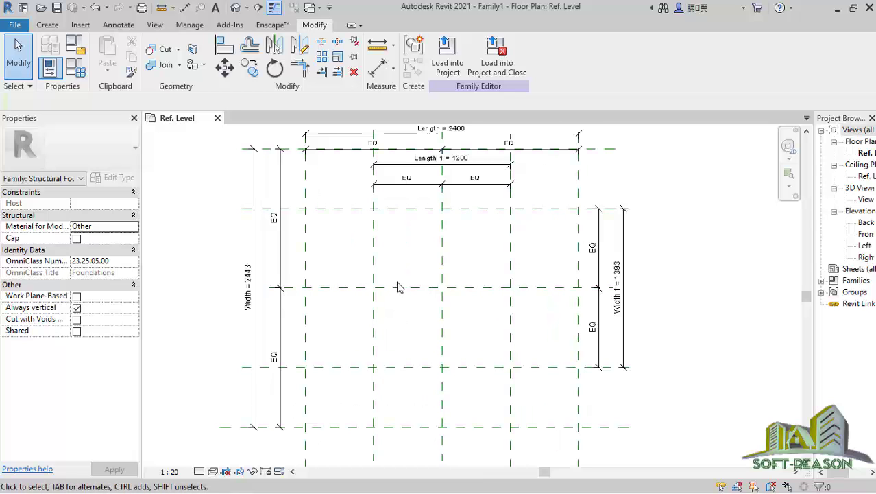
scroll(373, 285, down, 1)
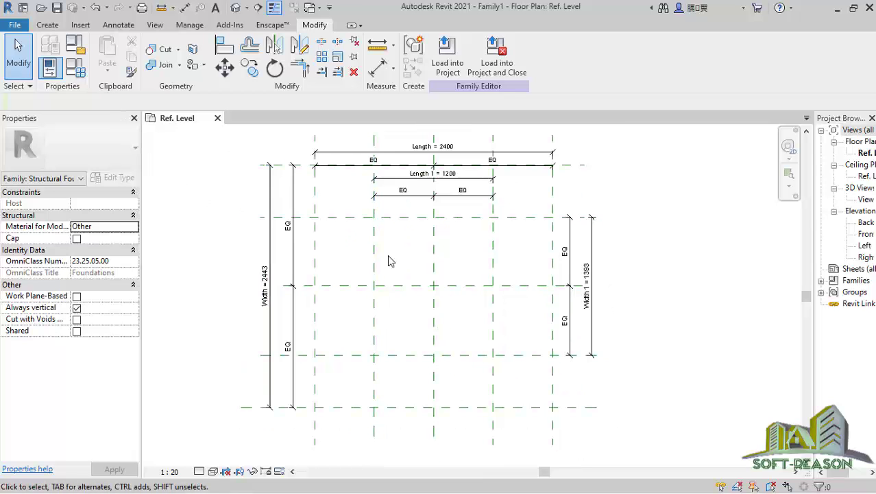
- Start a solid blend and sketch its base boundary as a rectangle snapped to the intersections of the four inner reference planes
click(48, 26)
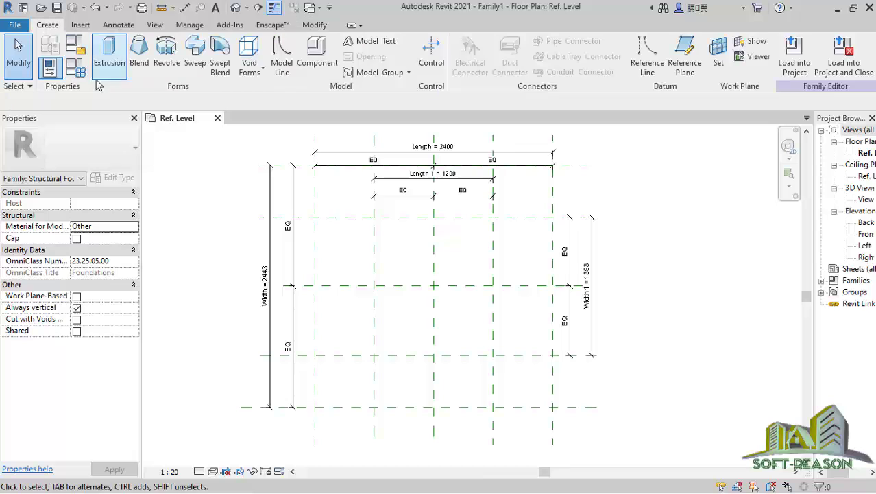
click(139, 59)
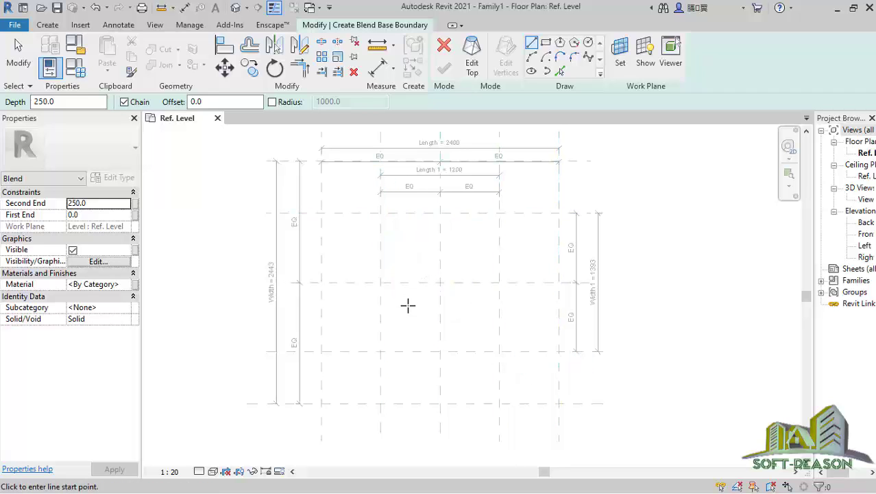
scroll(404, 254, up, 1)
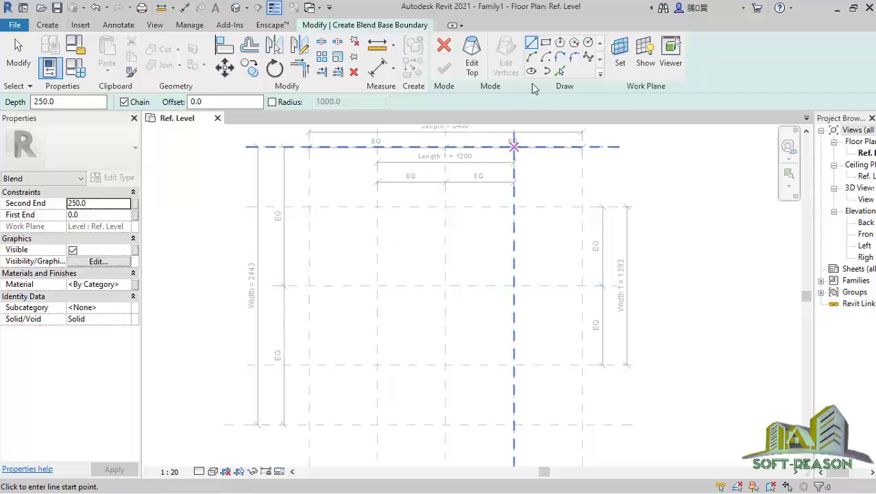
click(546, 43)
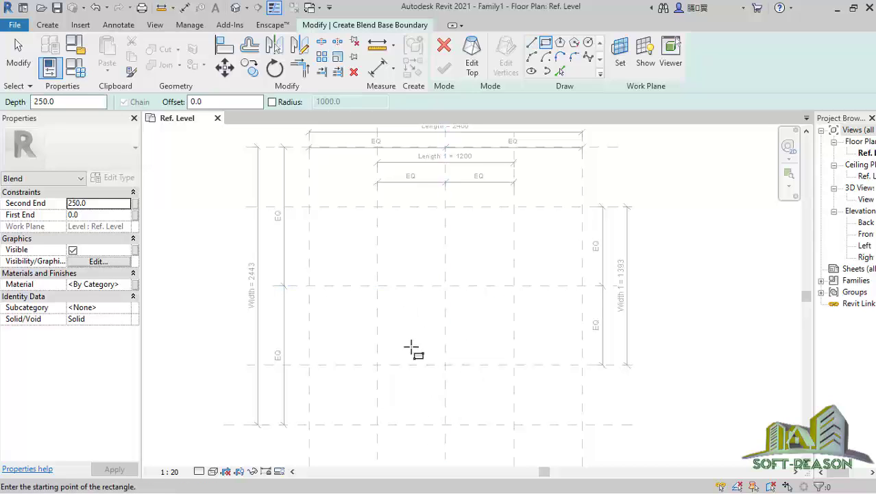
click(377, 205)
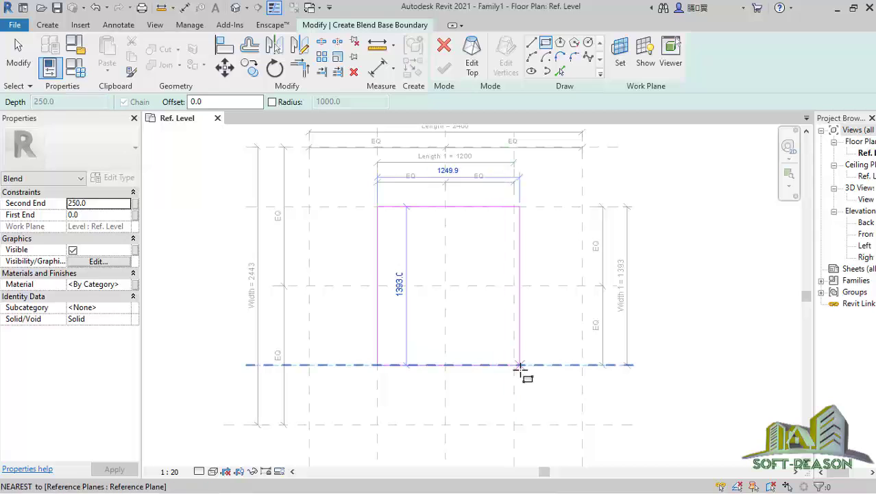
click(514, 365)
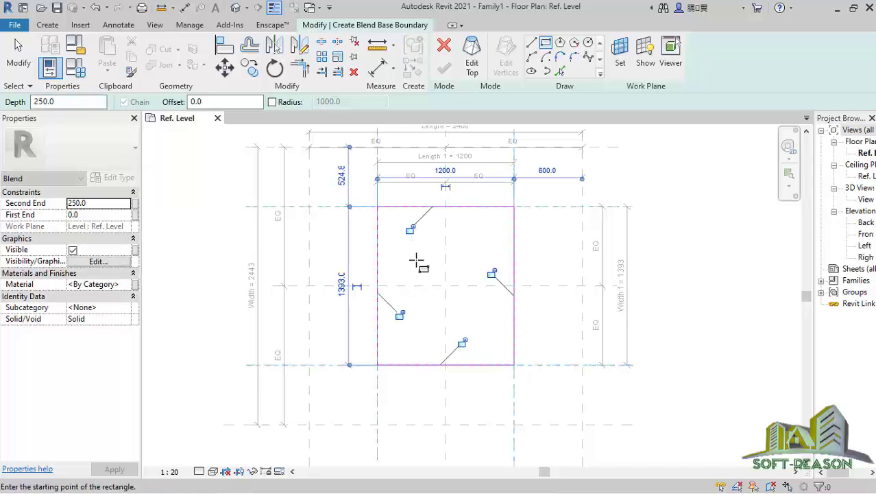
scroll(463, 321, up, 1)
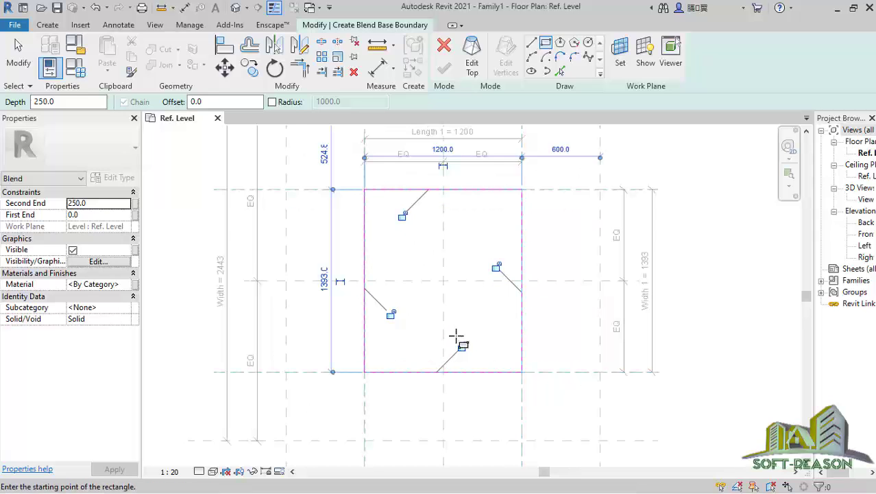
scroll(449, 332, down, 2)
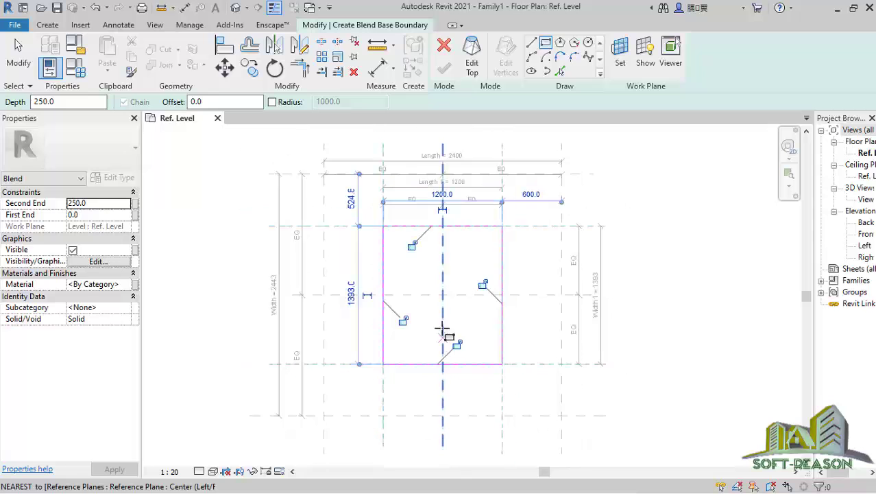
scroll(447, 310, up, 3)
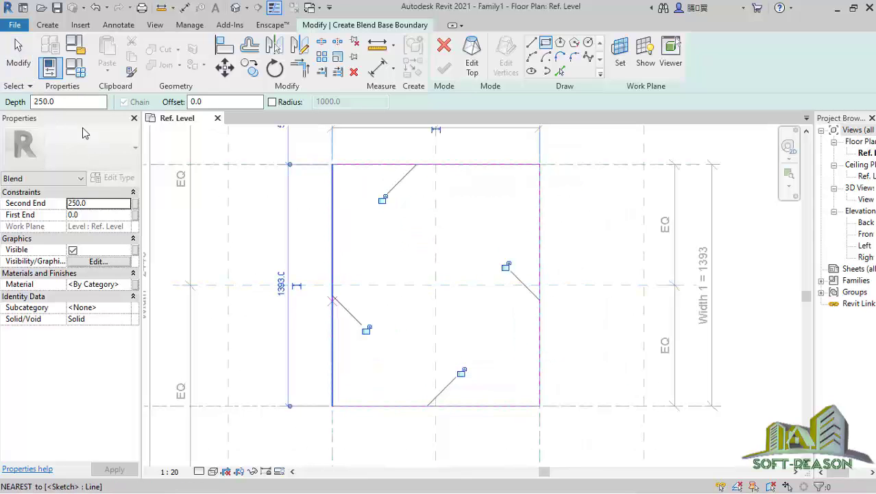
click(18, 55)
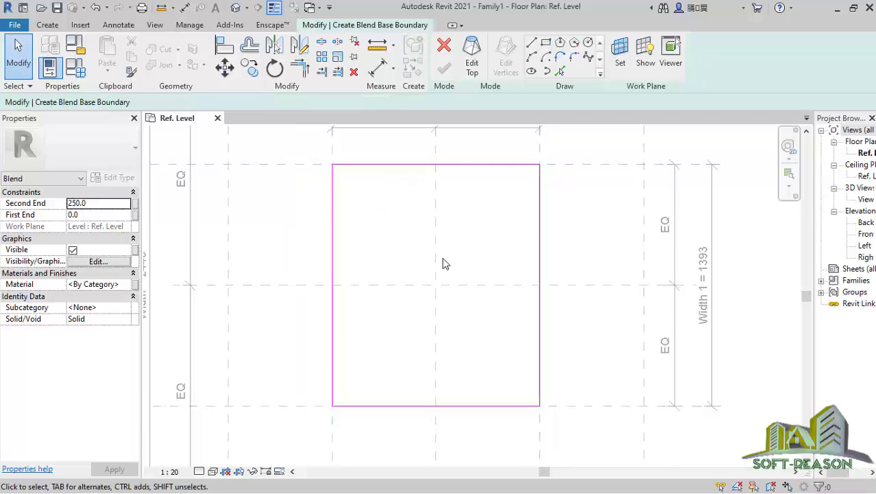
- Add aligned dimensions between the horizontal sides and between the vertical sides of the blend's base rectangle
scroll(442, 262, down, 1)
scroll(438, 278, down, 1)
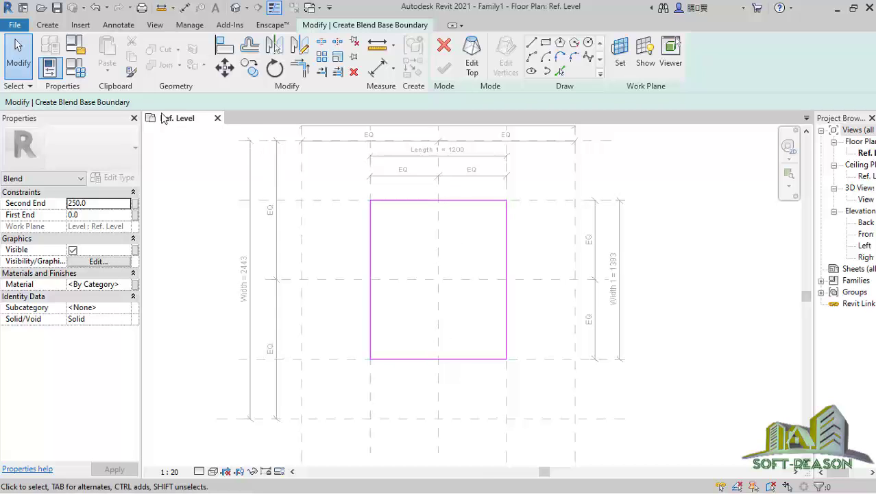
click(183, 8)
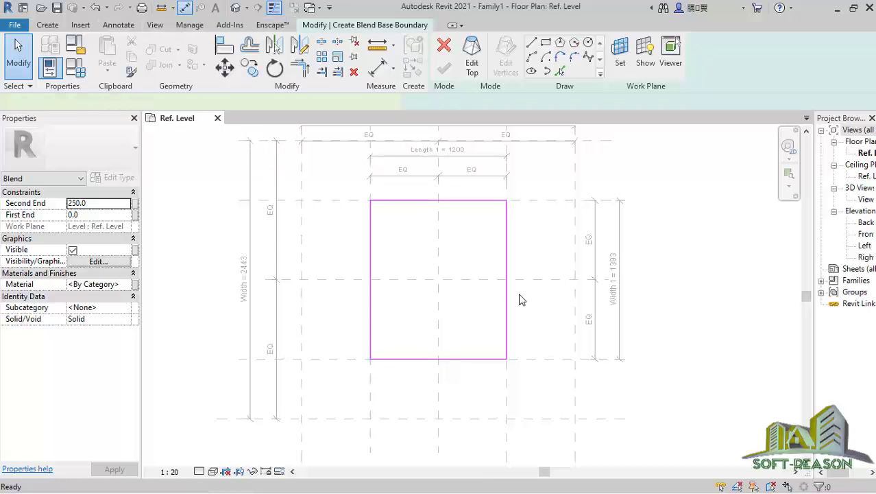
click(433, 359)
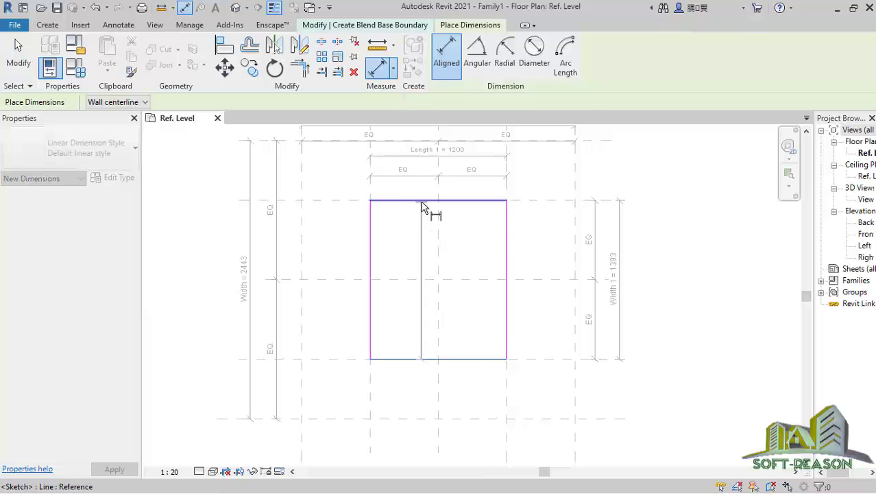
click(423, 205)
click(417, 310)
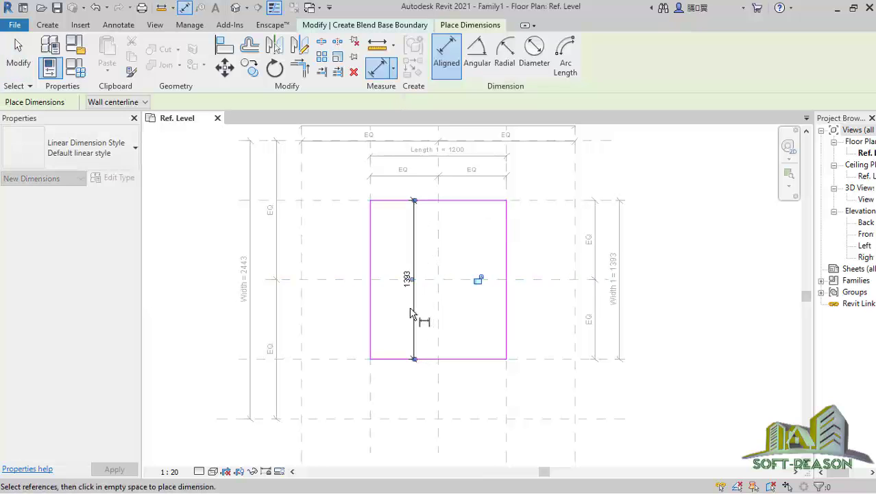
click(370, 254)
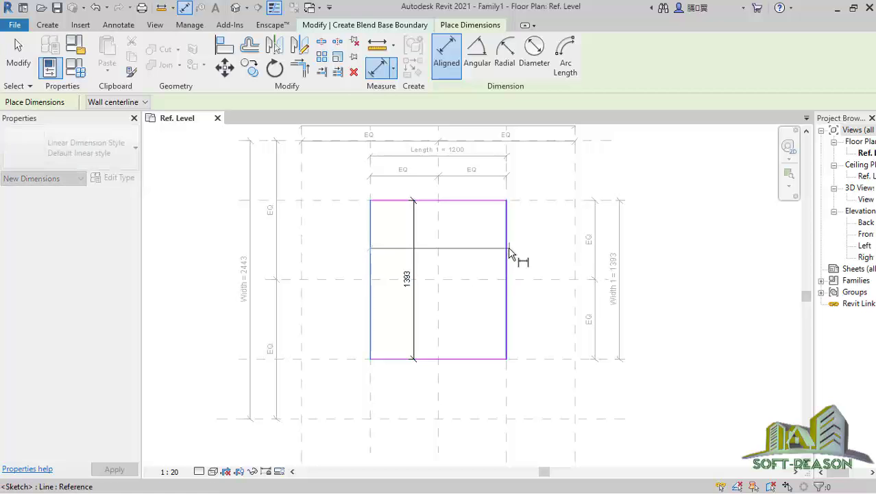
click(507, 247)
click(446, 238)
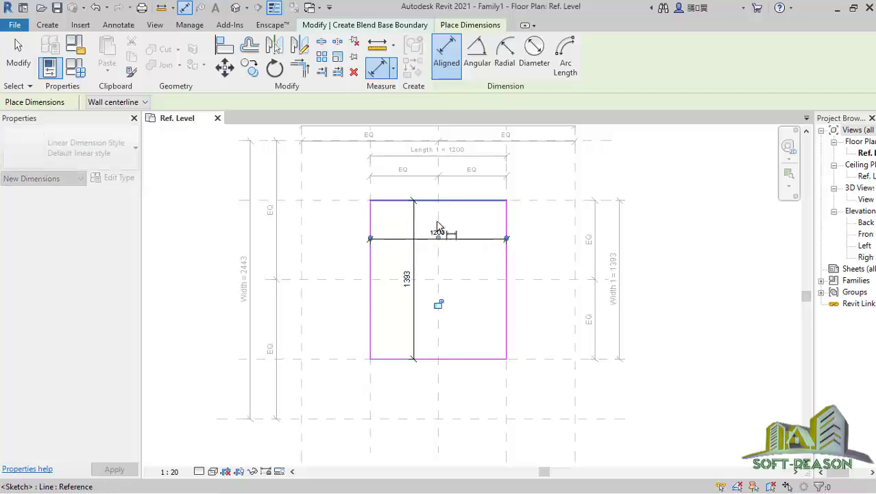
scroll(436, 266, down, 2)
click(18, 54)
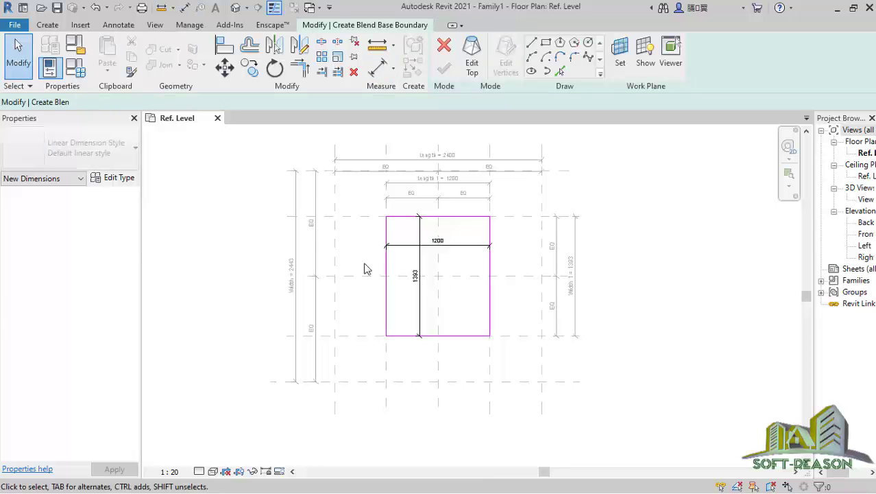
- Label the base rectangle's horizontal dimension with the existing Length 1 parameter
scroll(440, 276, up, 2)
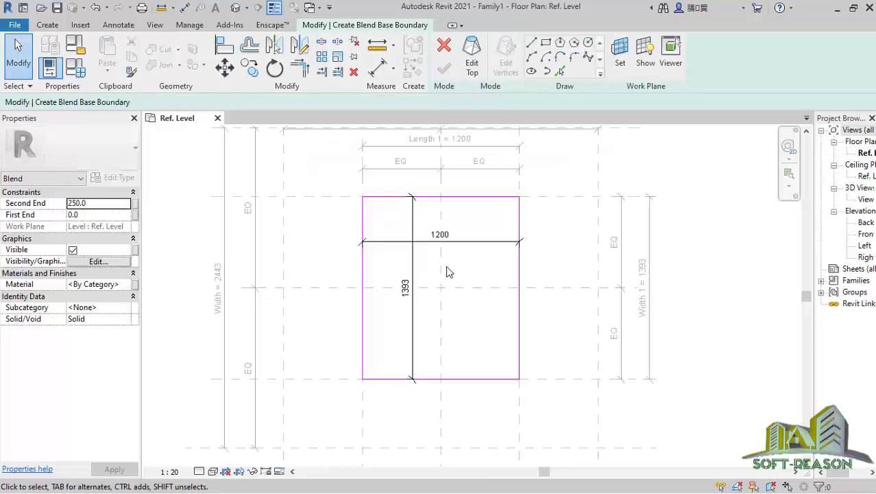
scroll(463, 248, up, 1)
click(458, 244)
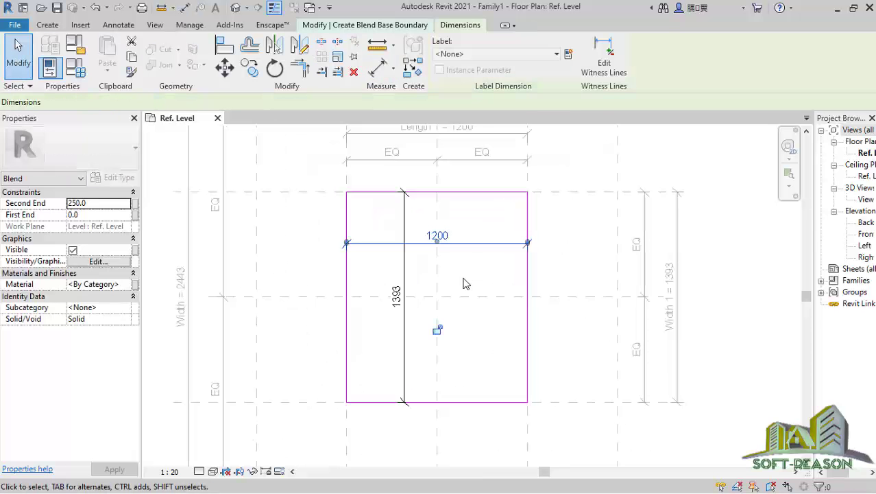
scroll(463, 293, down, 2)
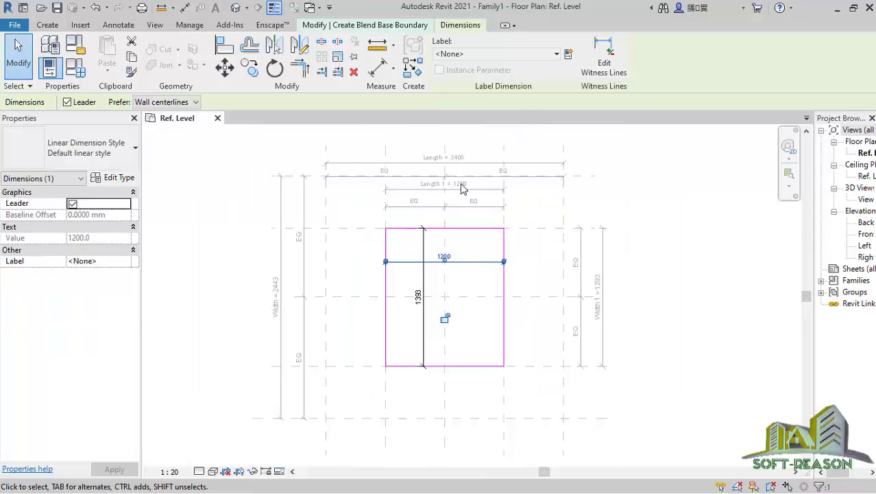
click(515, 55)
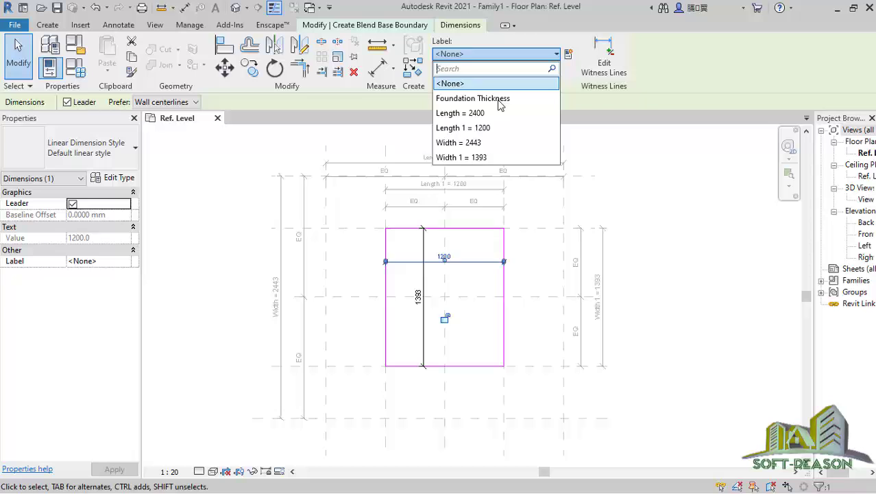
click(473, 127)
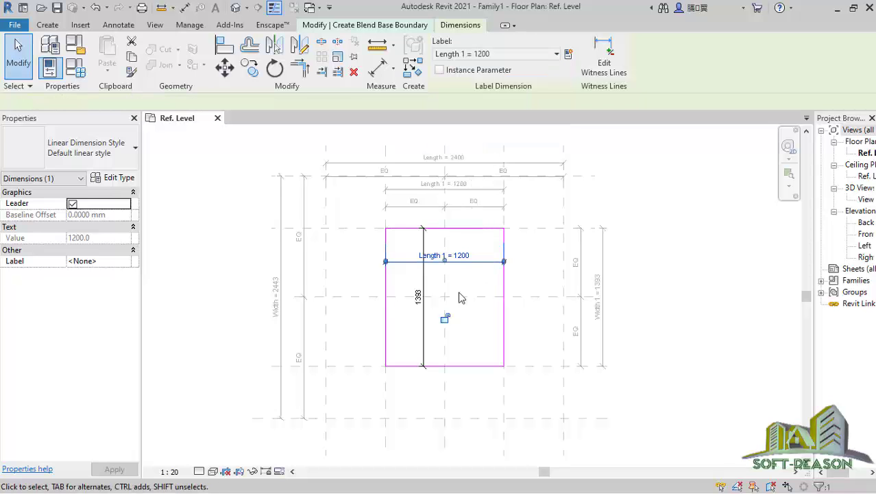
click(470, 285)
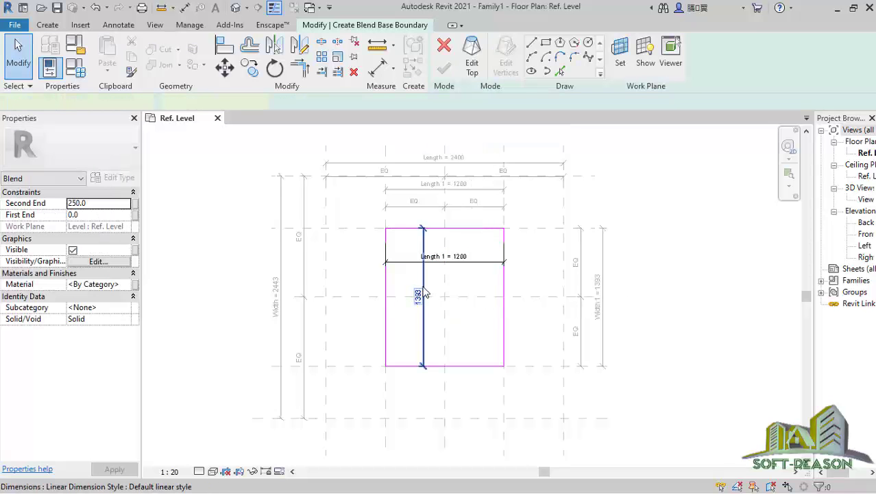
- Label the base rectangle's vertical dimension with the existing Width 1 parameter
click(419, 295)
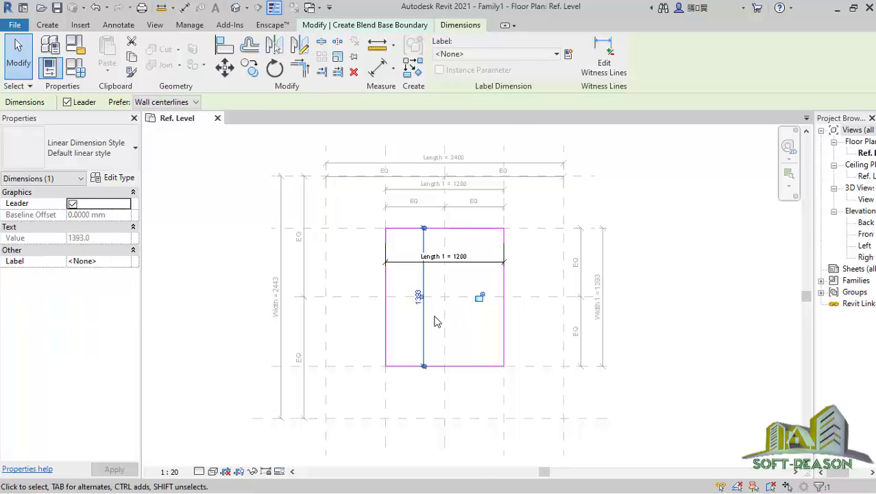
scroll(432, 312, up, 2)
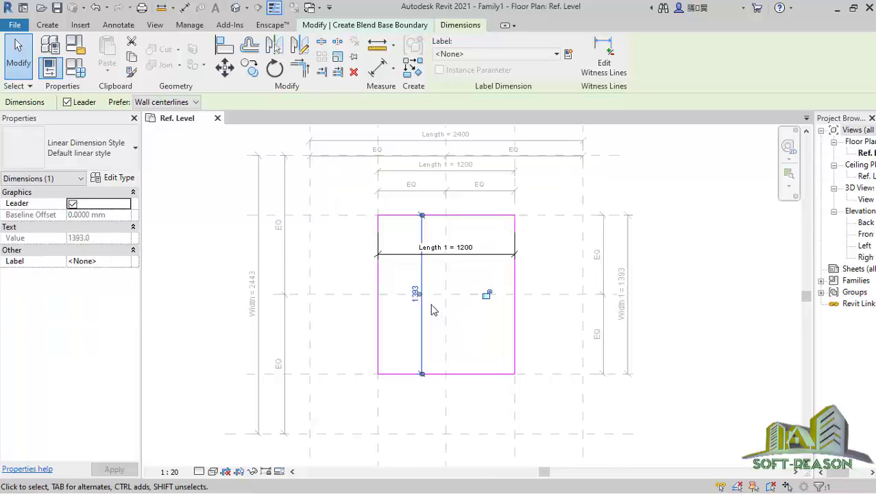
click(507, 54)
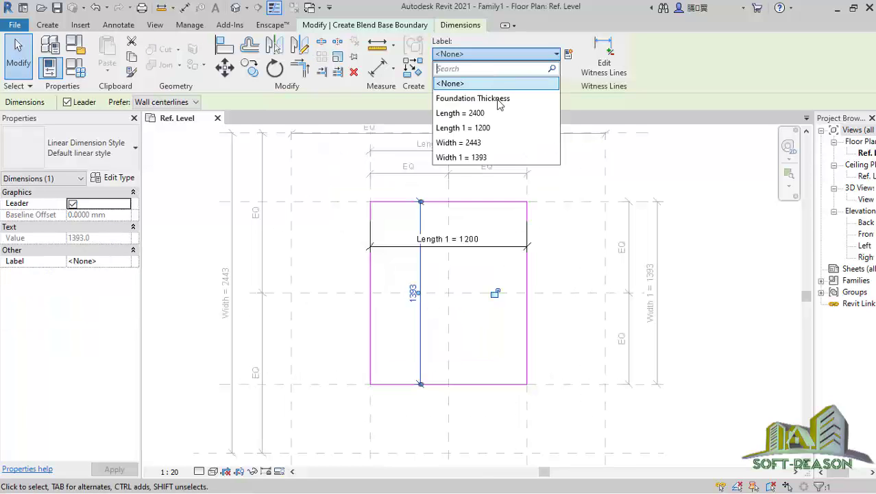
click(462, 157)
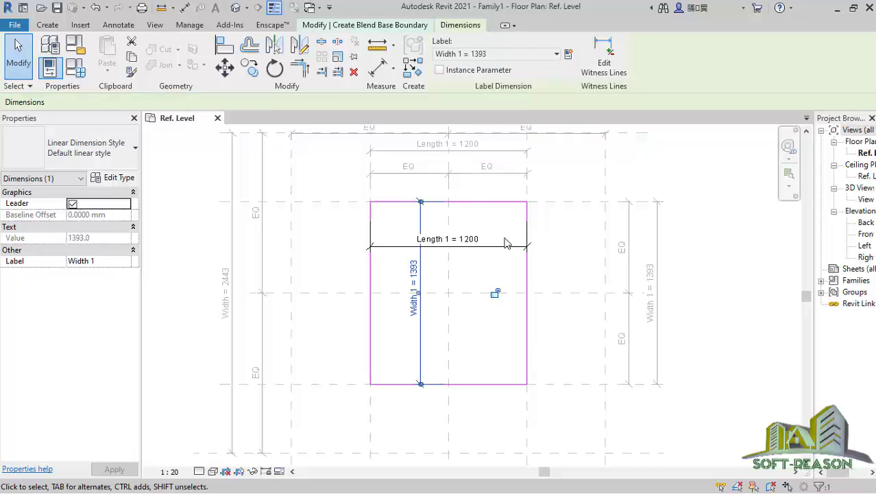
click(483, 283)
scroll(444, 293, down, 3)
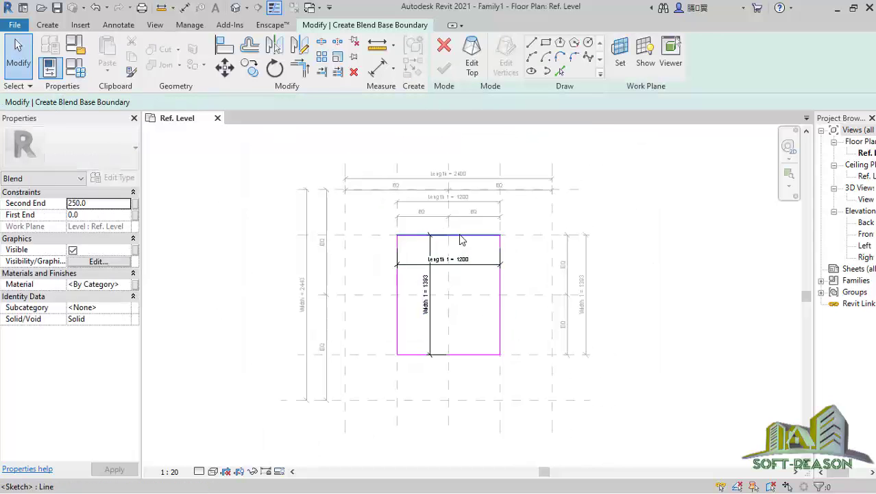
- Switch to the blend's top boundary and sketch a rectangle between opposite corners of the outermost reference planes
click(473, 54)
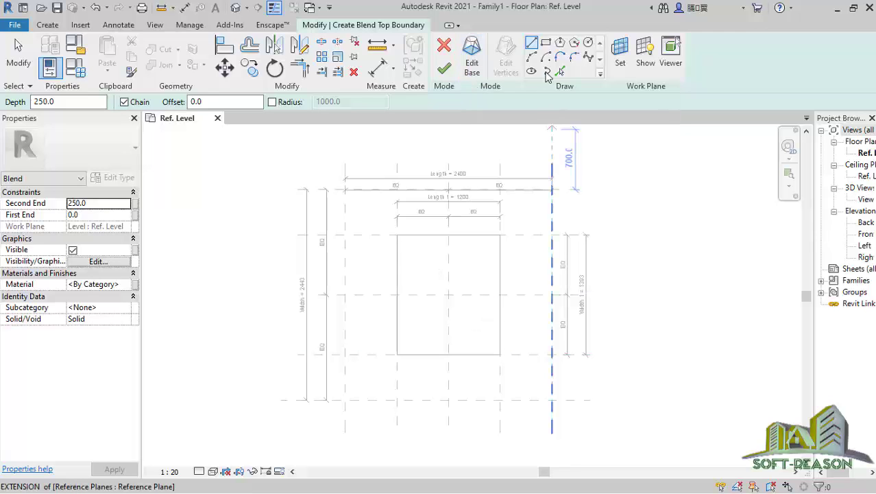
click(548, 45)
scroll(472, 356, up, 1)
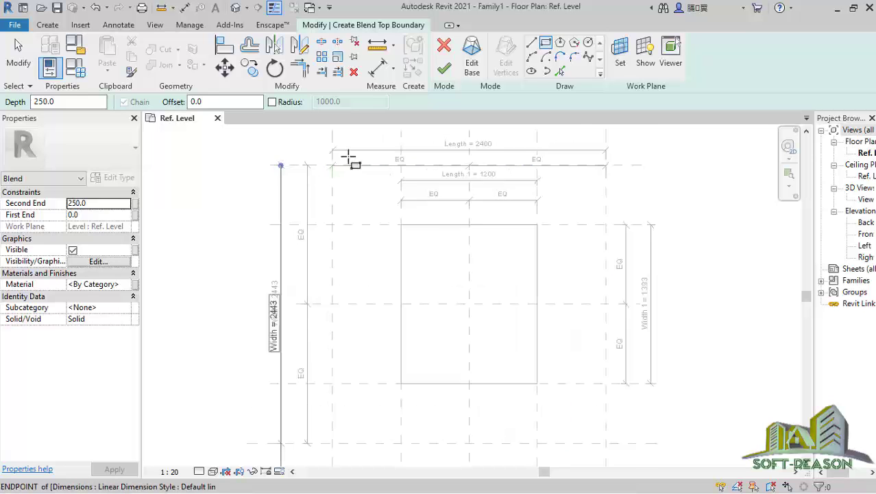
scroll(350, 159, up, 3)
scroll(377, 172, up, 1)
scroll(339, 177, up, 5)
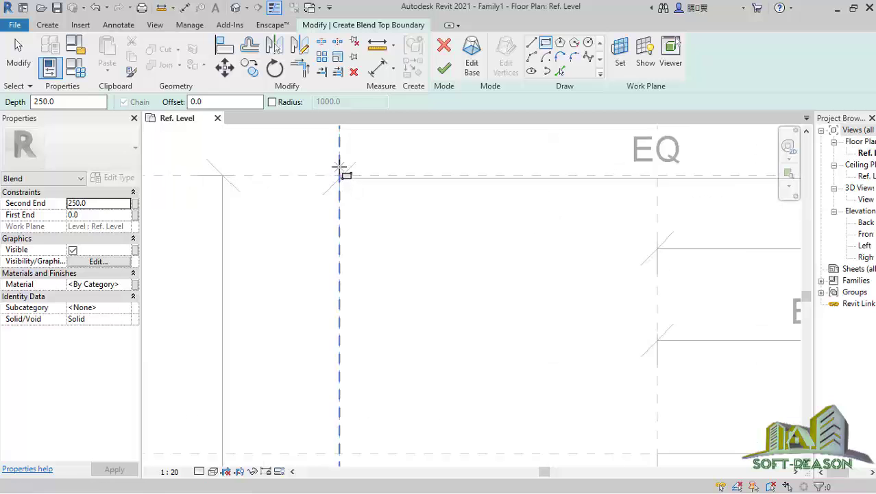
click(337, 176)
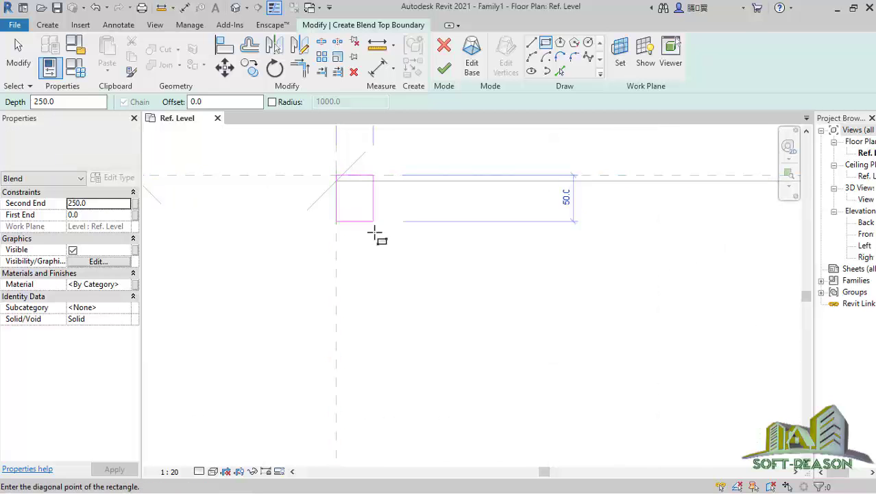
scroll(343, 171, down, 4)
scroll(411, 206, down, 2)
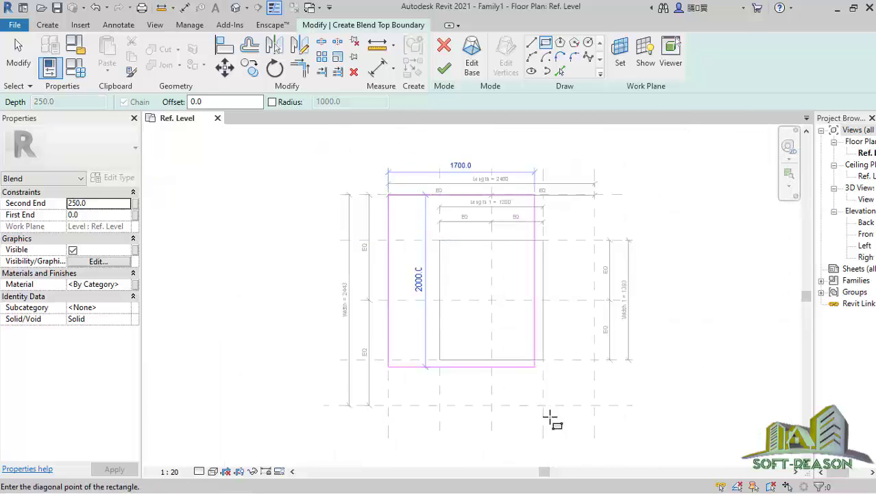
scroll(589, 432, up, 1)
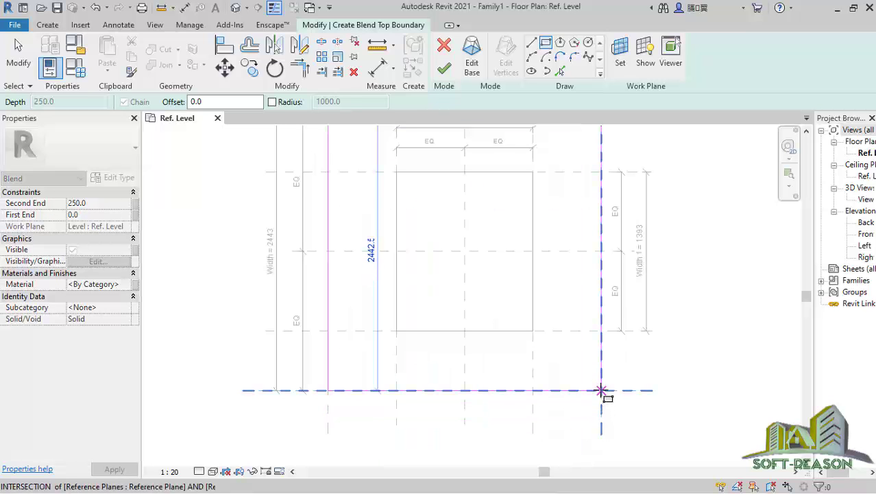
click(601, 391)
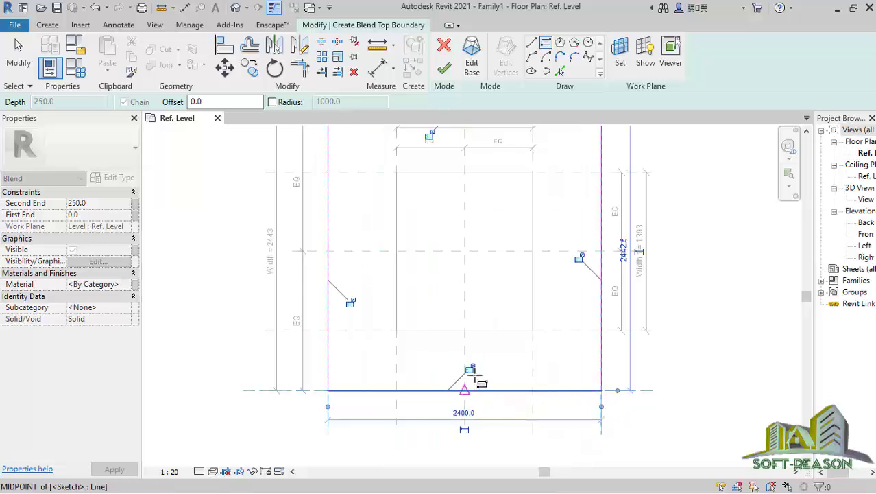
- Add aligned dimensions between the horizontal sides and between the vertical sides of the blend's top boundary rectangle
scroll(469, 357, down, 2)
key(Escape)
click(25, 68)
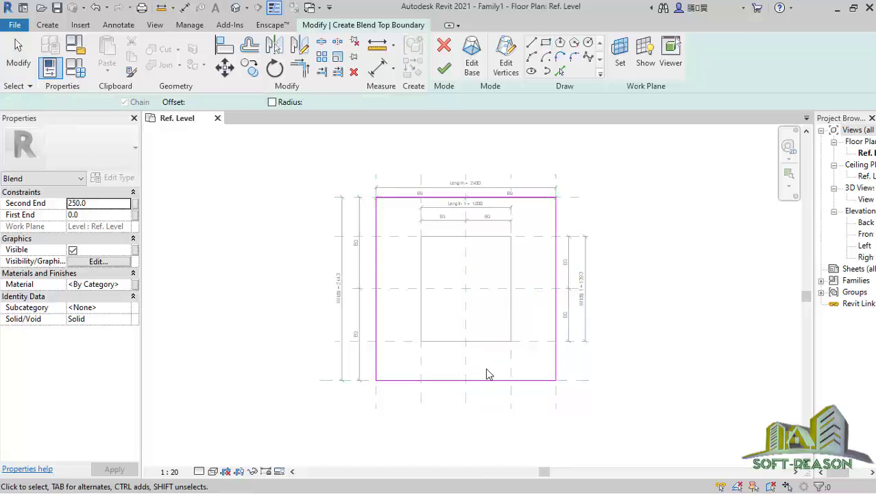
click(185, 7)
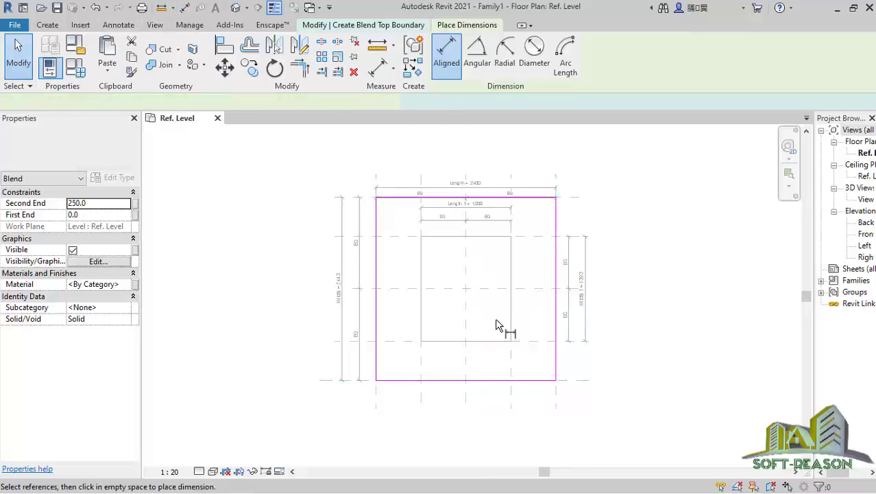
click(488, 380)
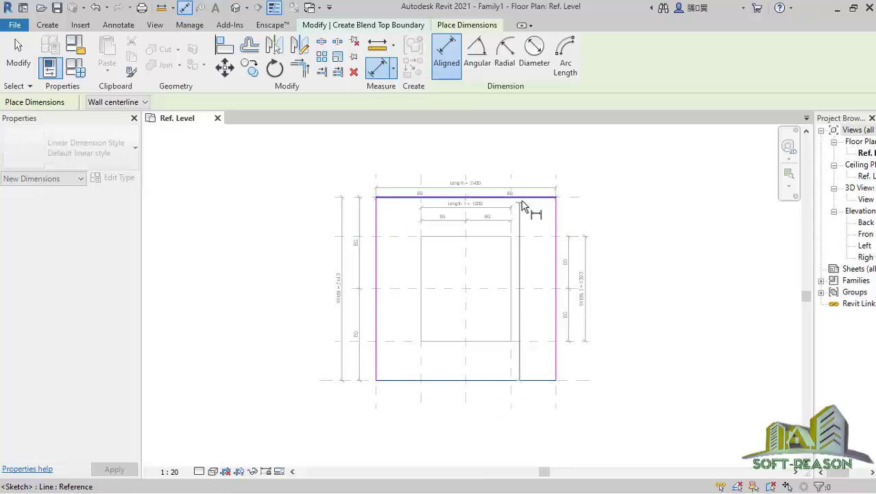
click(531, 198)
click(533, 280)
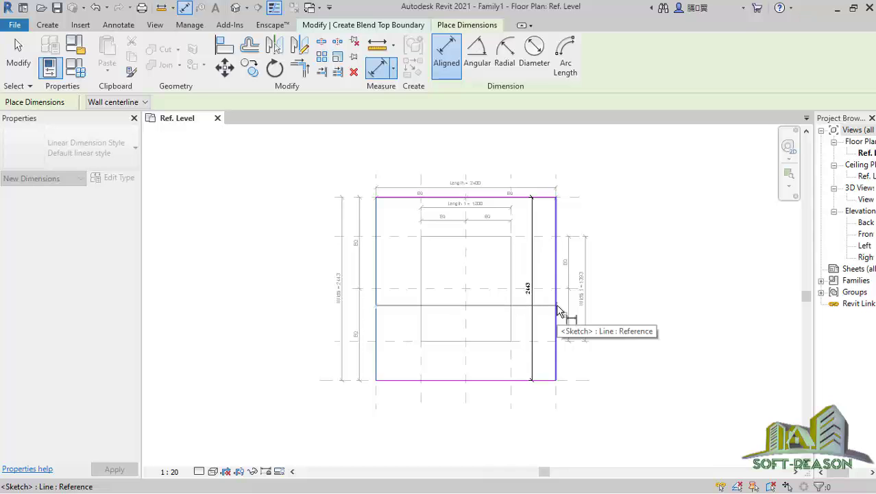
click(491, 314)
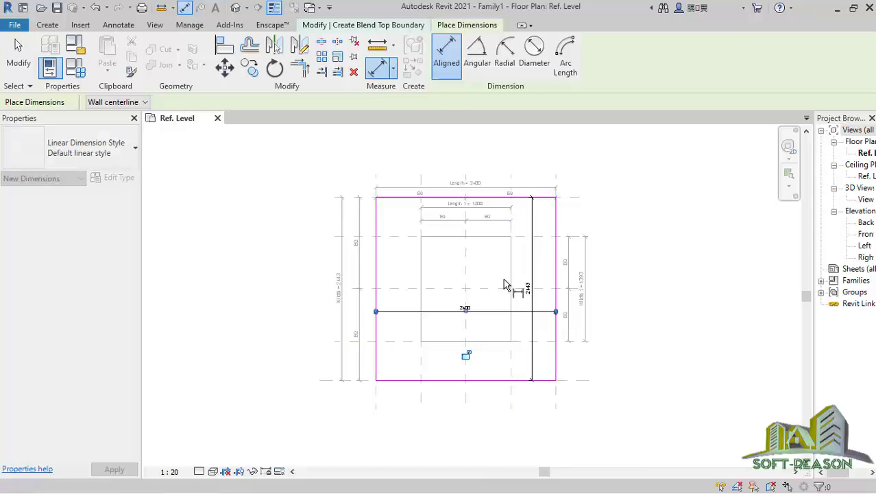
scroll(511, 286, up, 2)
click(28, 59)
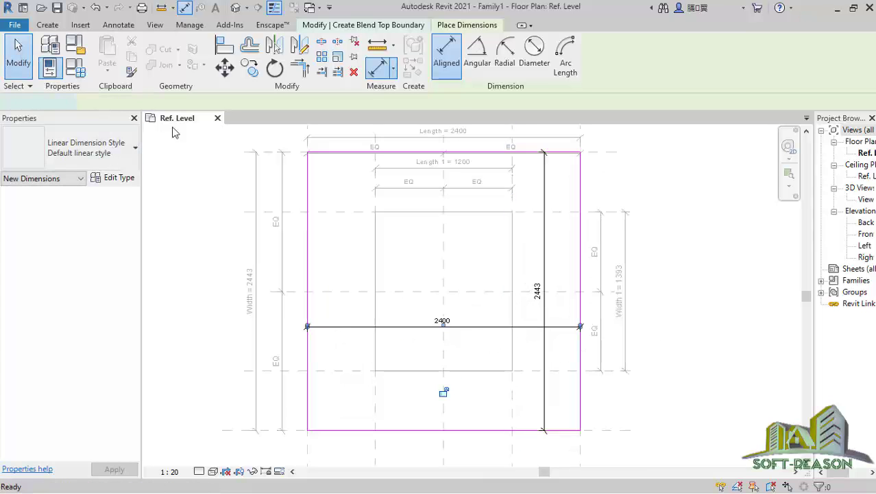
- Label the top rectangle's vertical dimension with the existing Width parameter
click(545, 275)
click(537, 291)
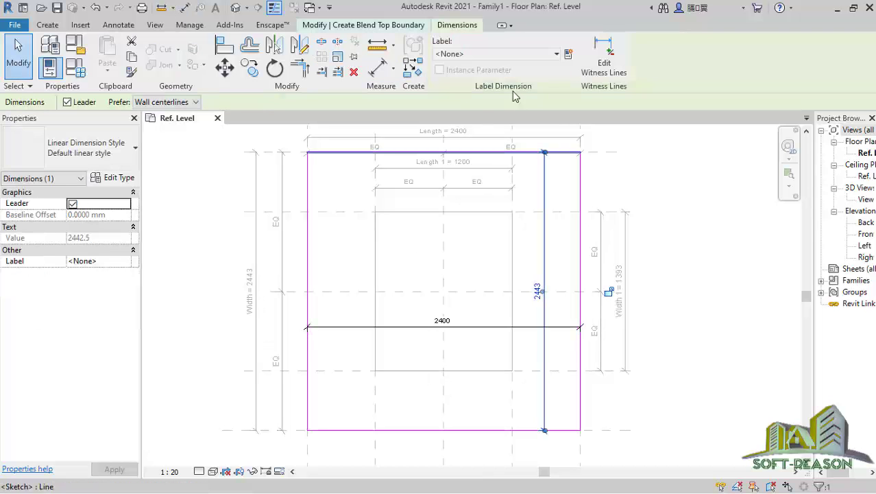
click(494, 54)
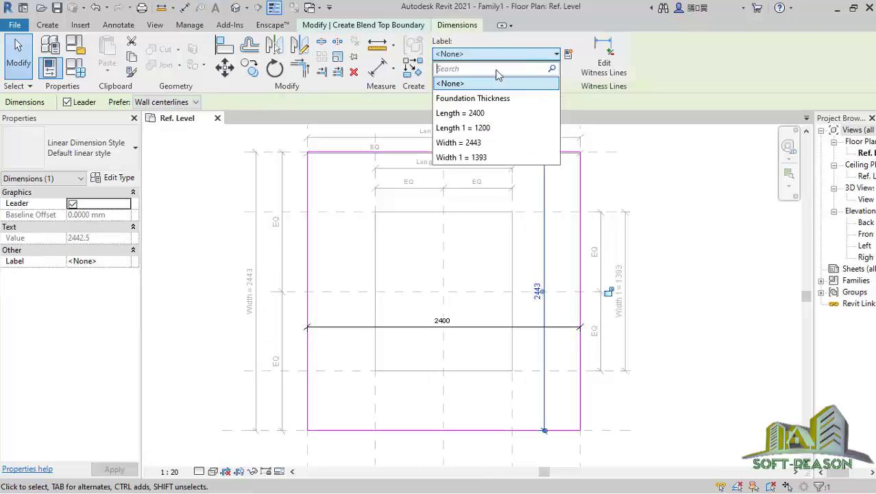
click(459, 142)
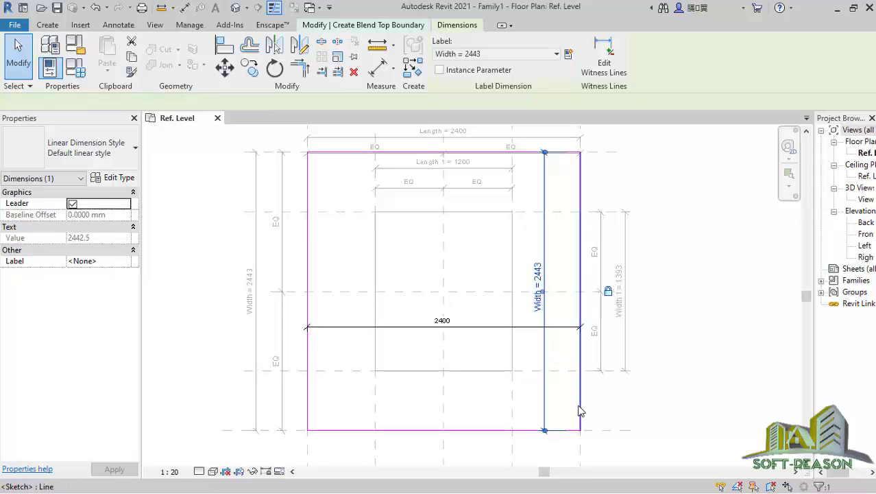
- Label the top rectangle's horizontal dimension with the existing Length parameter
scroll(410, 256, down, 3)
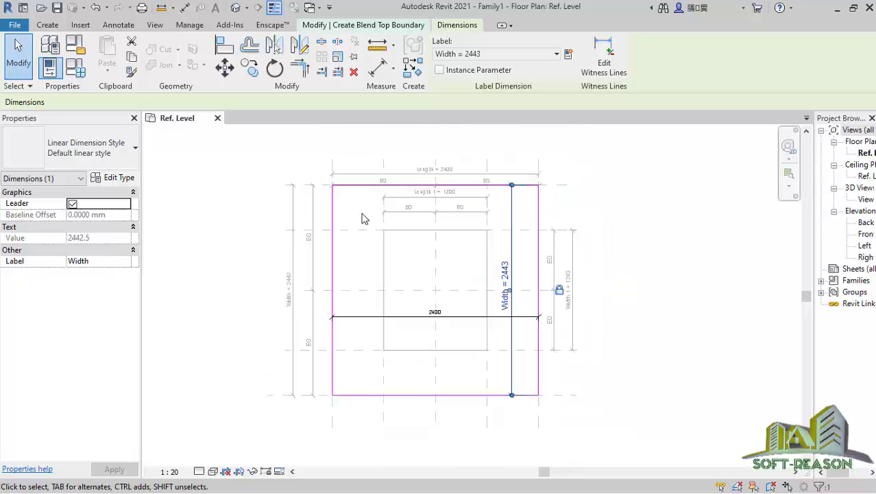
scroll(364, 308, up, 1)
click(364, 303)
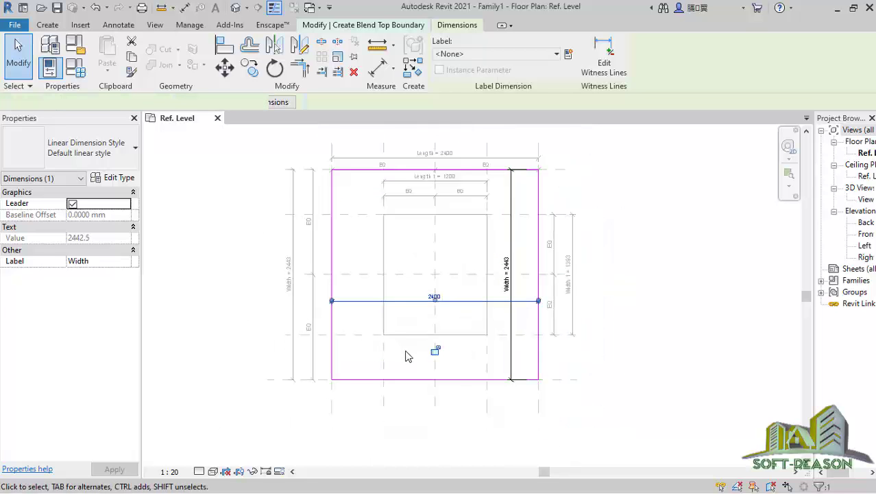
click(523, 58)
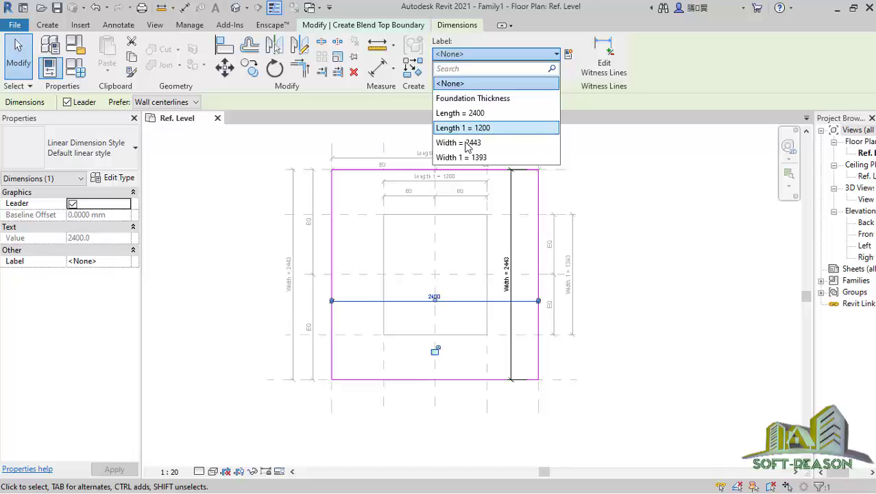
click(464, 113)
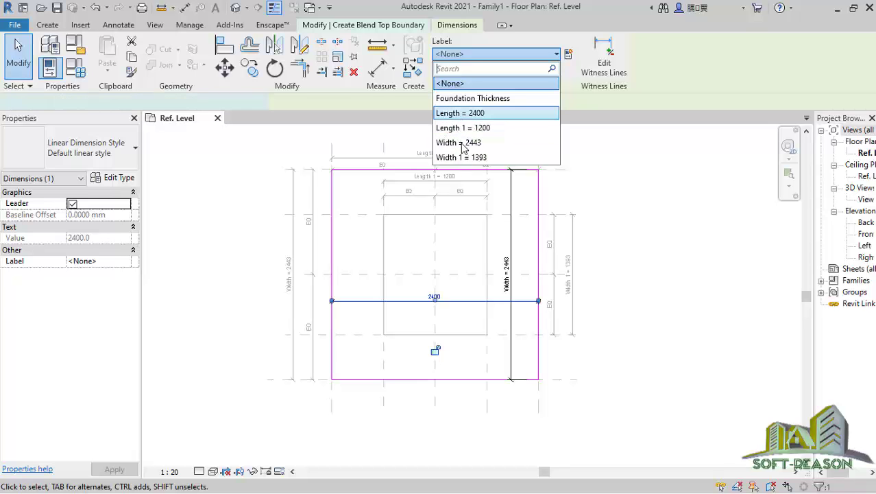
click(438, 320)
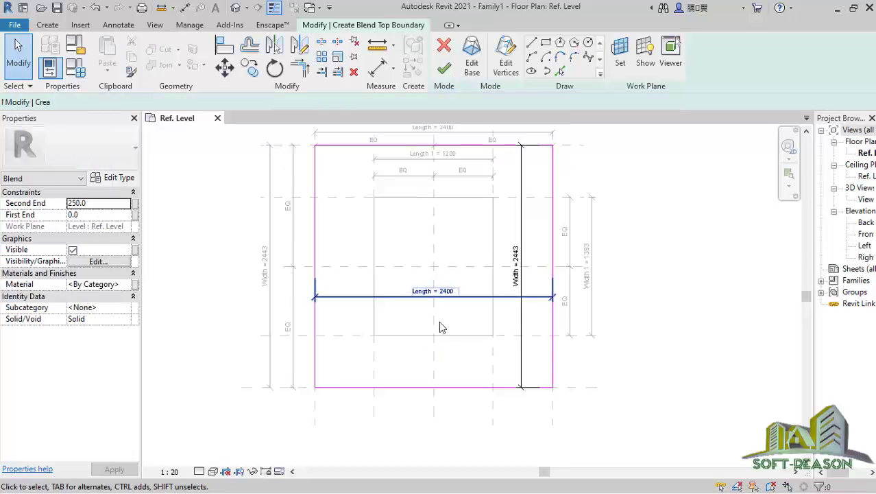
- Set the blend's Second End to 1000 and finish the blend
scroll(435, 269, down, 2)
scroll(426, 264, up, 2)
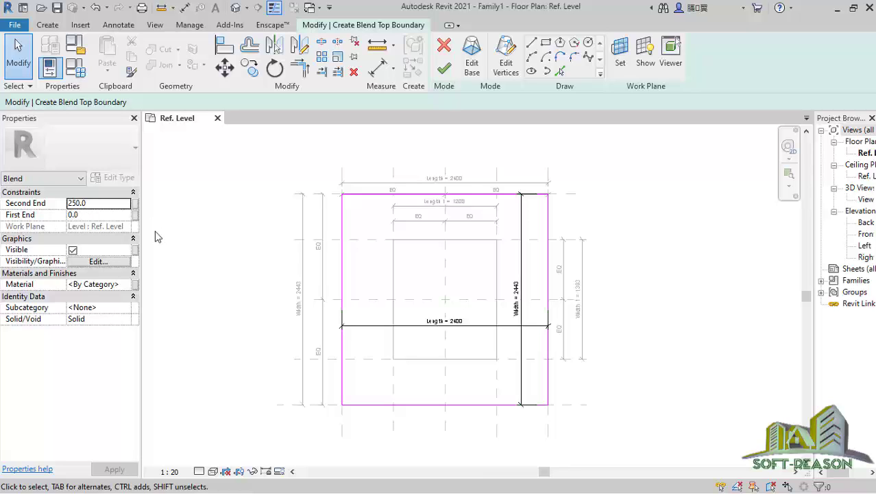
double_click(102, 207)
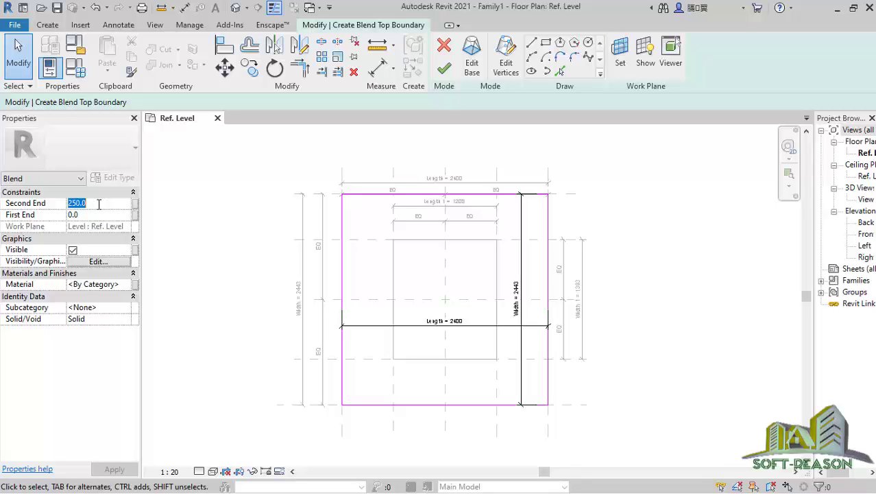
text(1000)
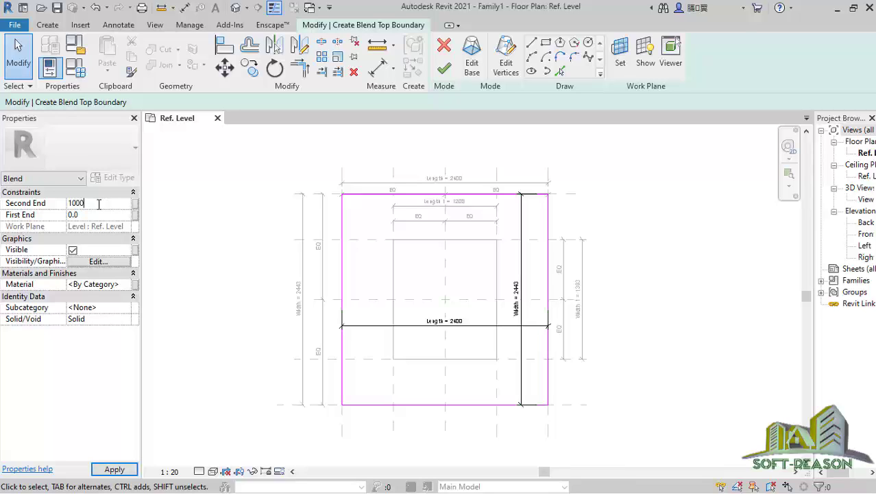
click(113, 248)
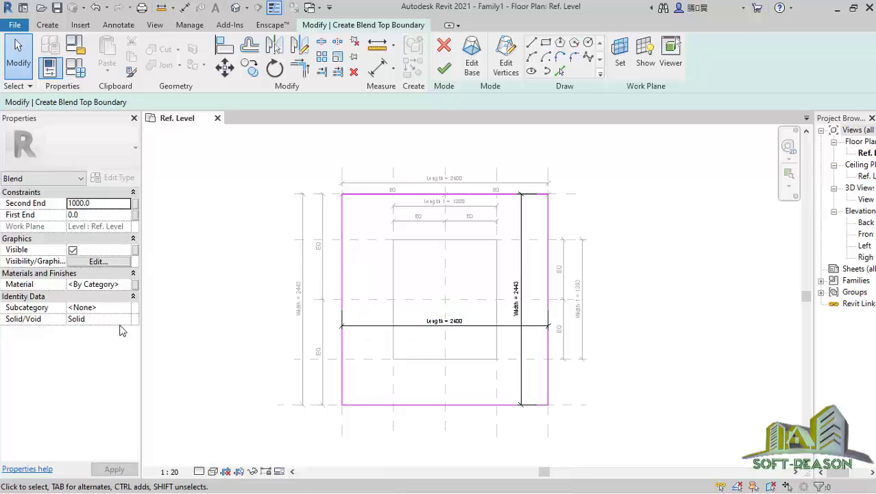
click(444, 69)
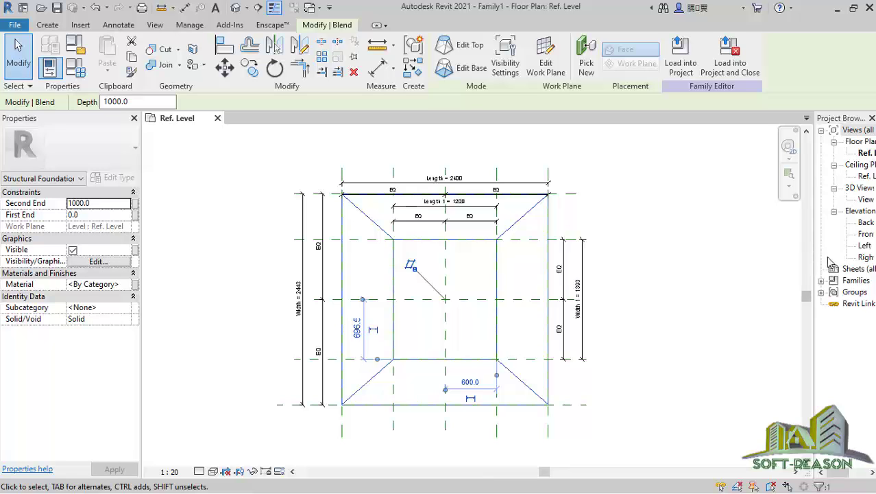
- In the Front elevation, set the blend's Second End to -1000 so that it extends below Ref. Level
double_click(865, 234)
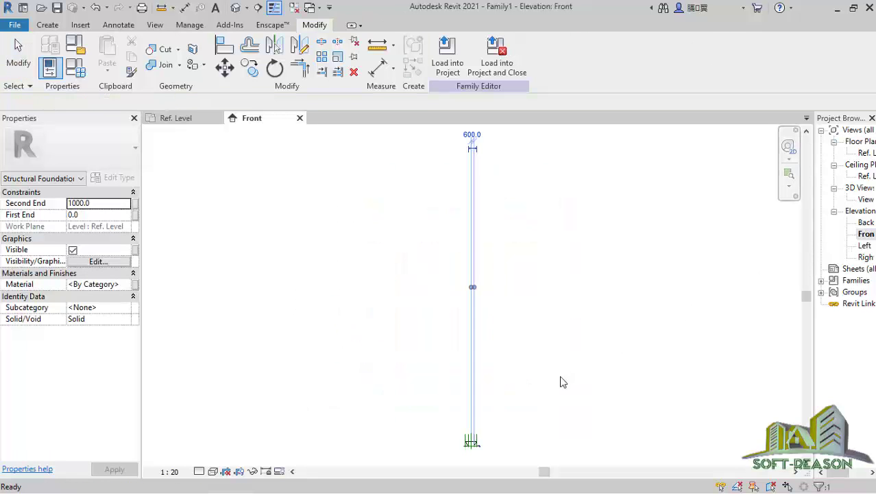
click(472, 351)
scroll(473, 398, down, 5)
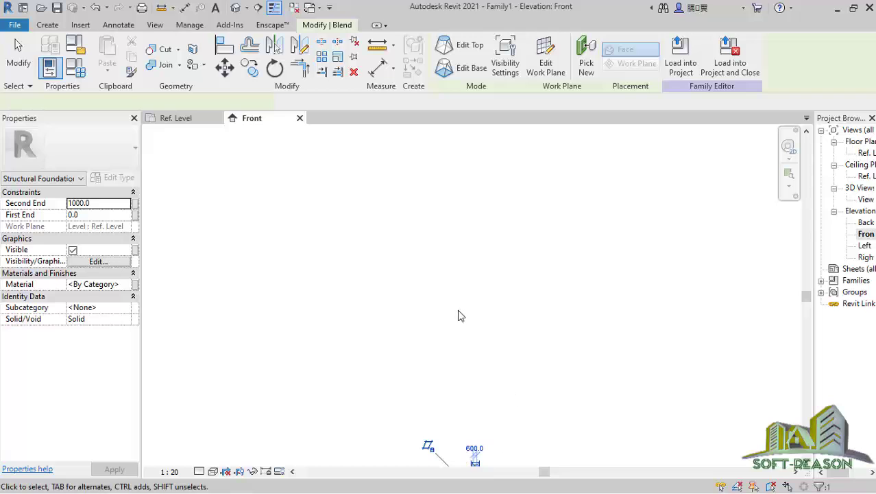
scroll(477, 345, up, 5)
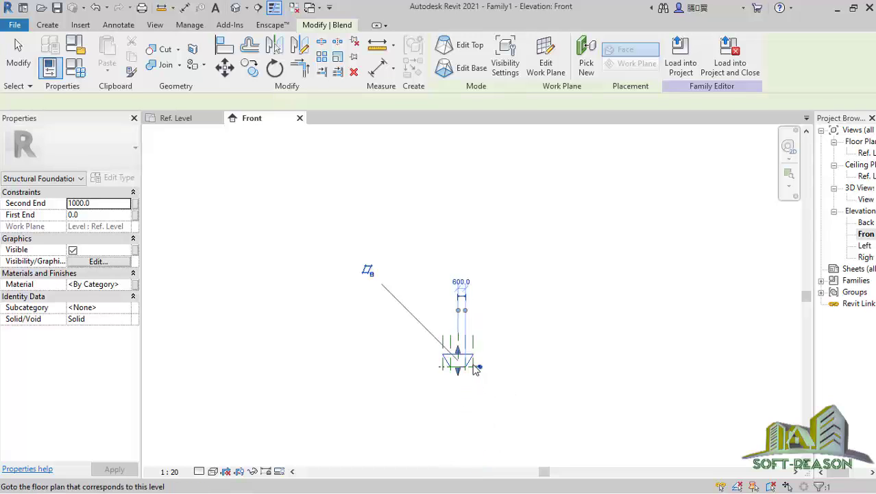
scroll(469, 374, up, 3)
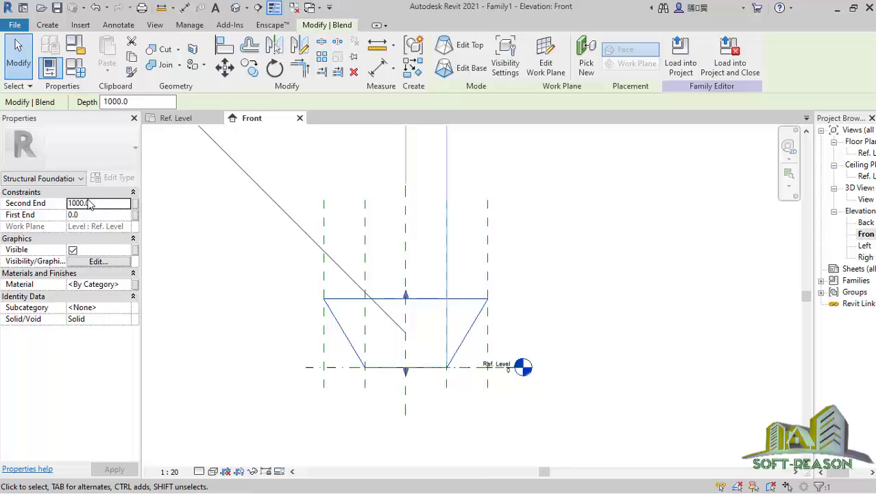
key(Return)
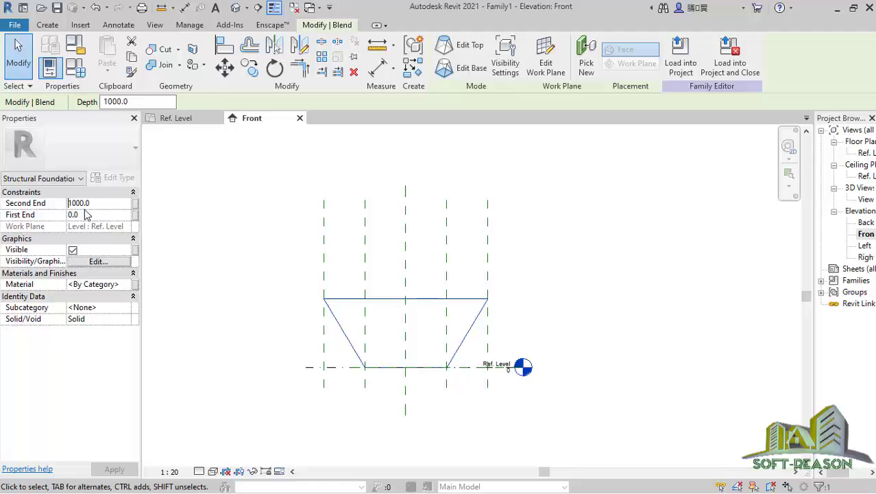
text(-)
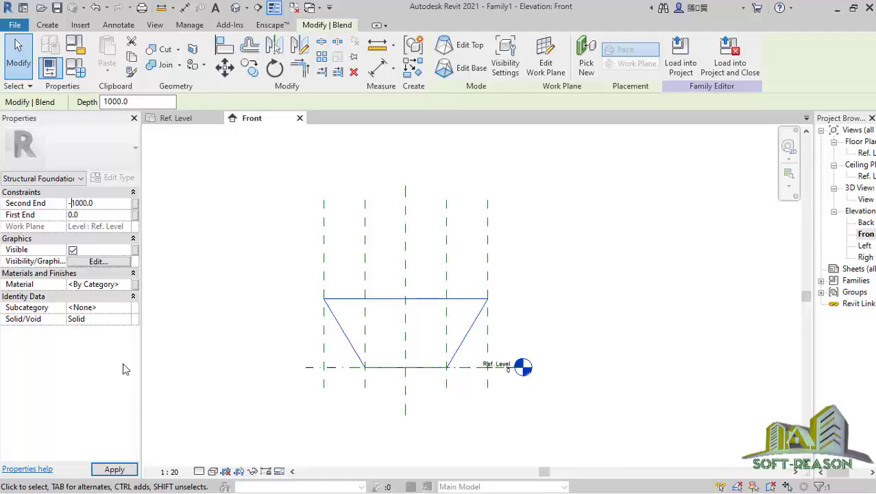
key(Return)
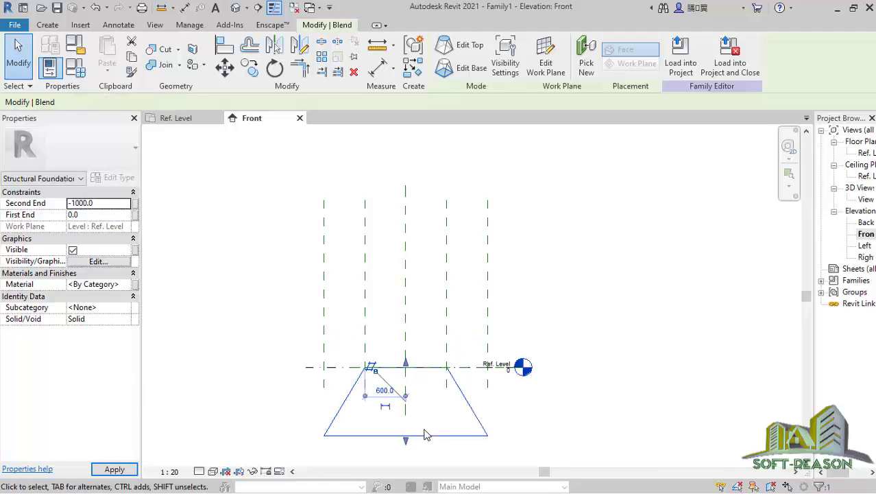
scroll(425, 432, up, 1)
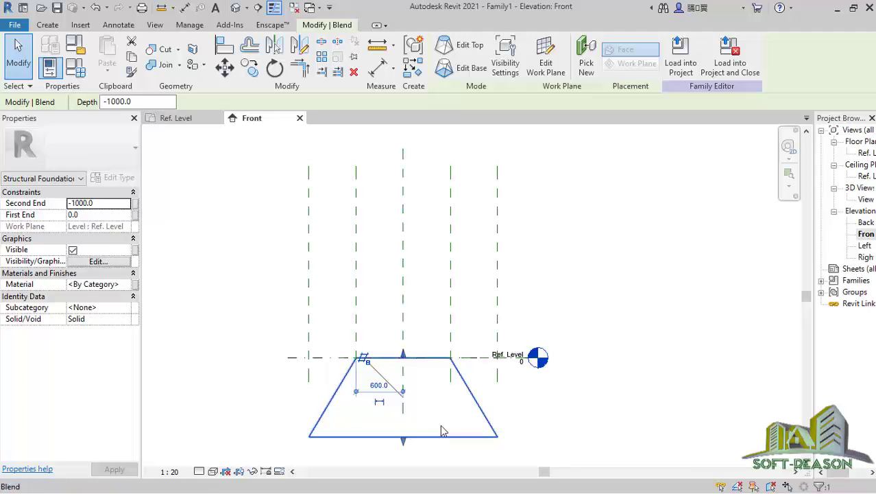
scroll(415, 328, down, 1)
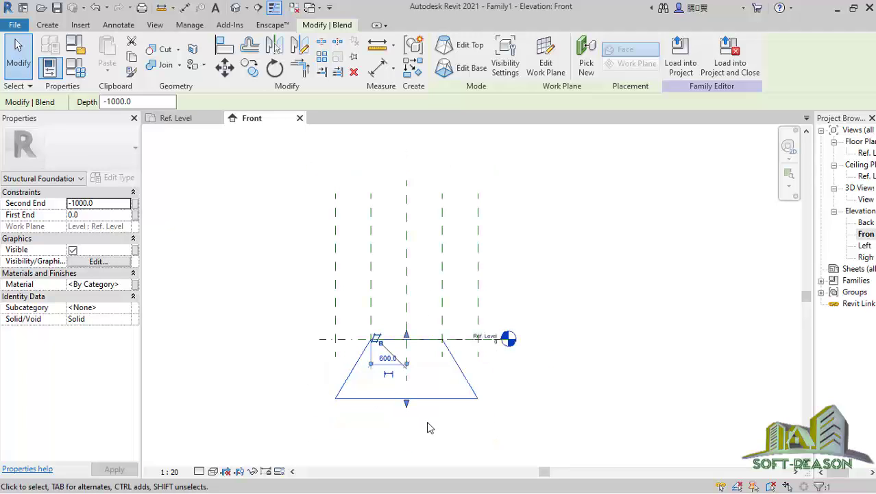
scroll(409, 400, up, 1)
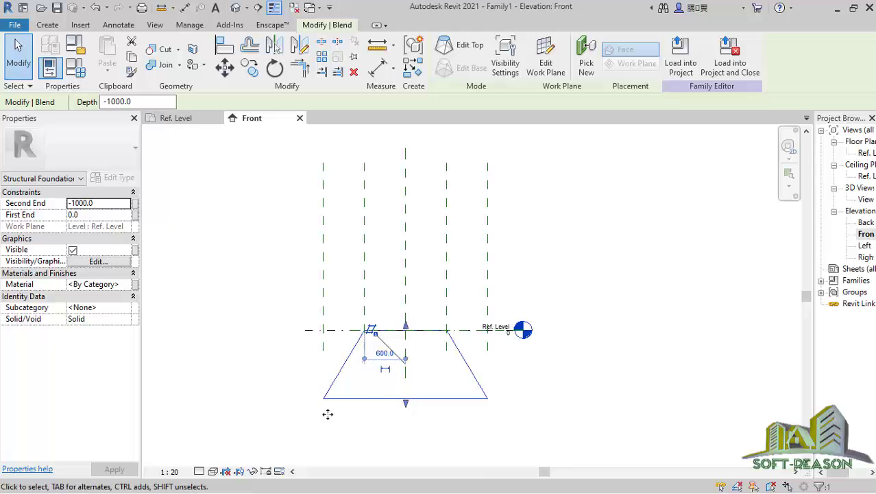
click(259, 402)
- Add an aligned height dimension between the blend's bottom edge and Ref. Level, placed beside the sloping side
scroll(306, 364, up, 2)
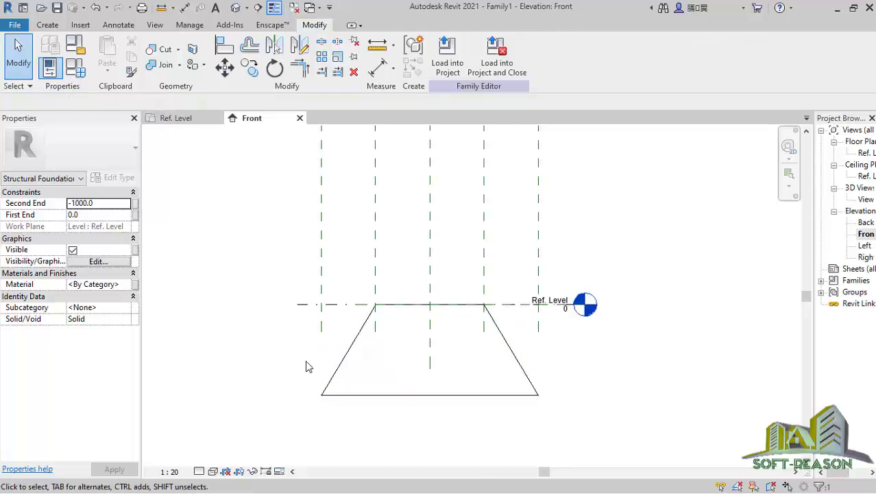
scroll(425, 374, up, 1)
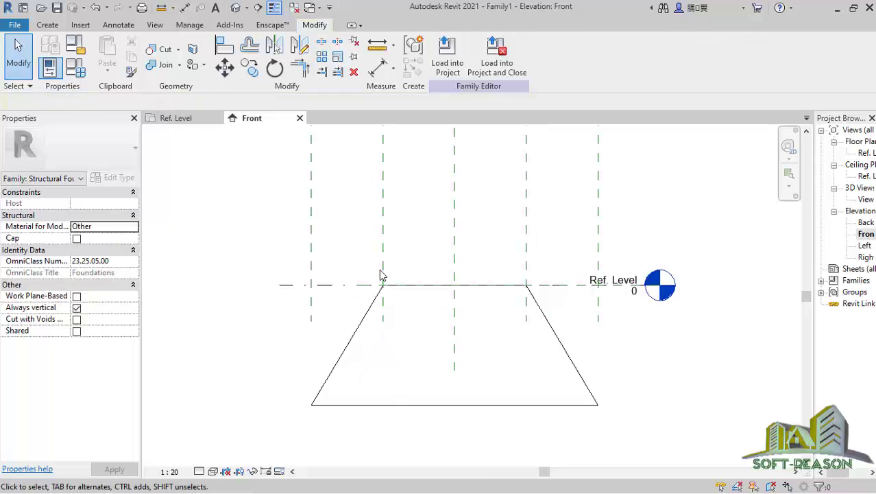
click(184, 7)
click(358, 405)
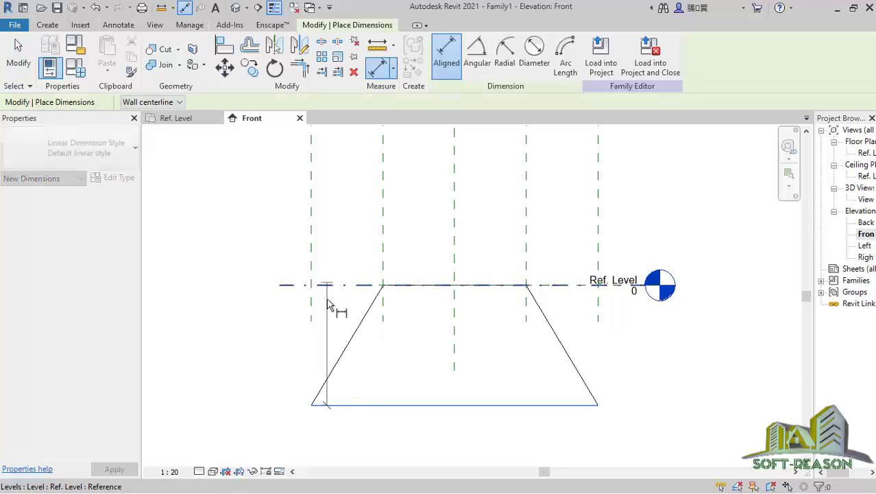
click(330, 284)
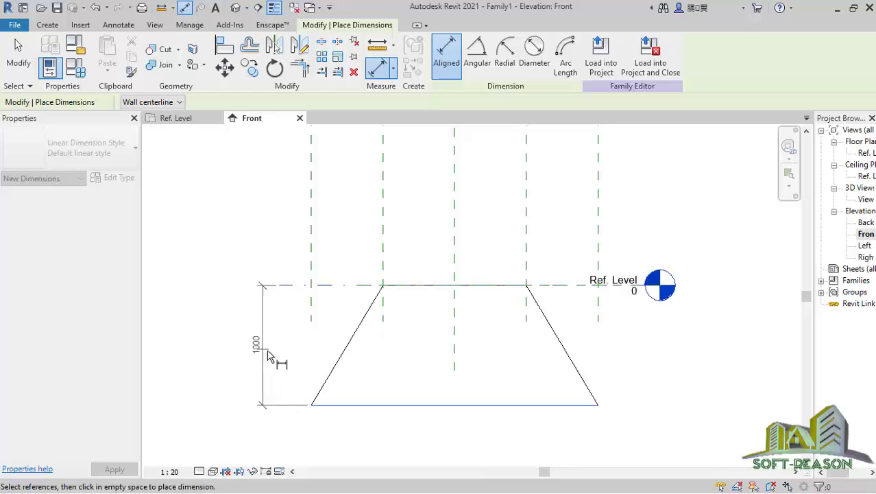
click(279, 361)
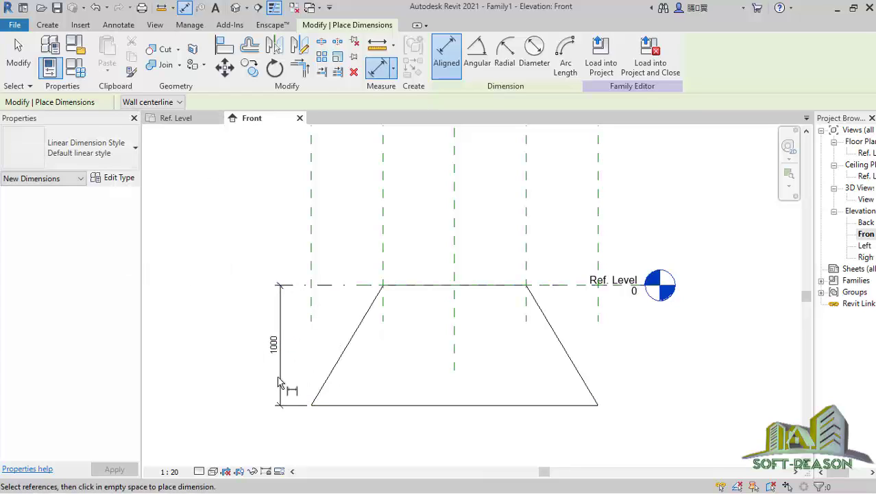
click(19, 55)
- Label the height dimension beside the blend's sloping side with the existing Foundation Thickness parameter
click(279, 318)
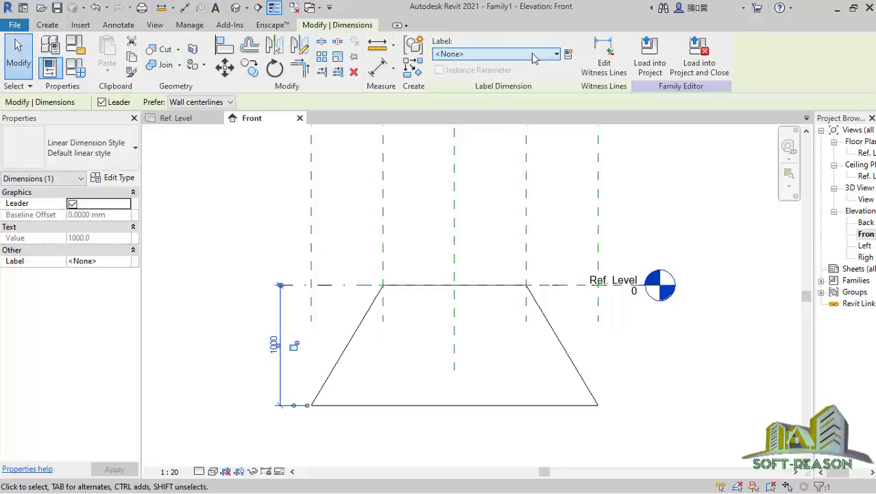
click(532, 54)
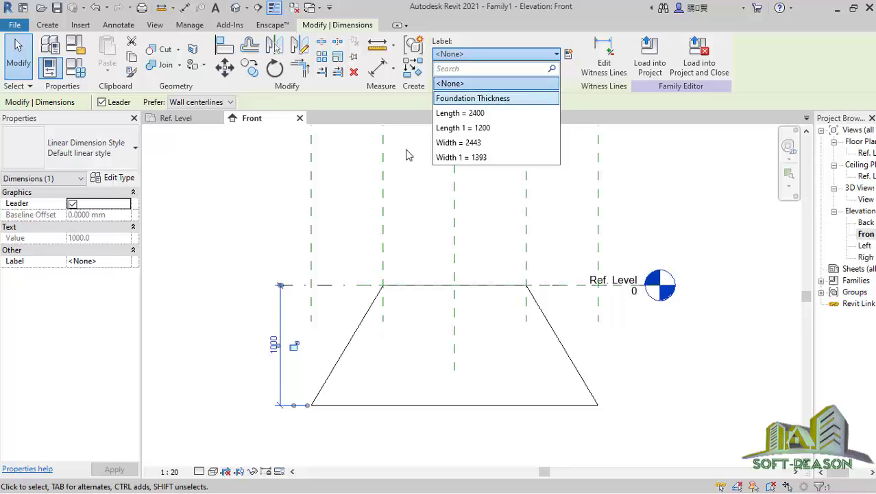
click(473, 98)
click(260, 209)
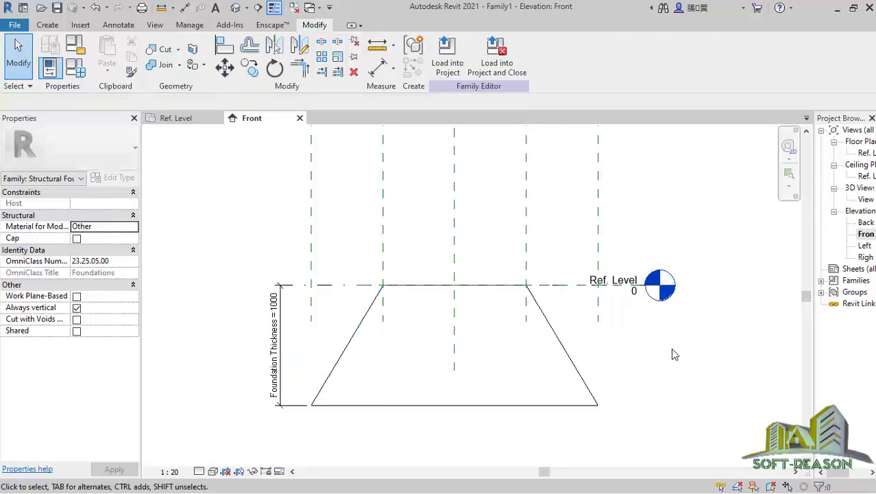
- Align the blend's top edge to Ref. Level and lock the alignment
click(225, 45)
click(330, 286)
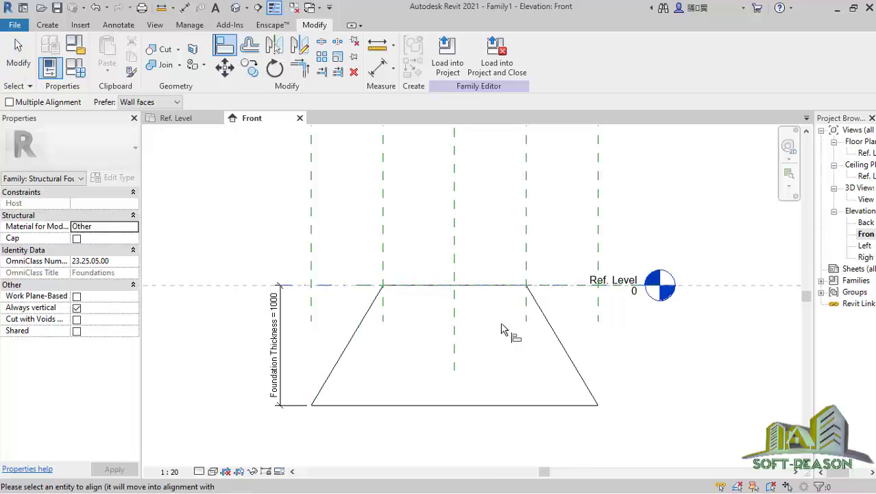
click(463, 290)
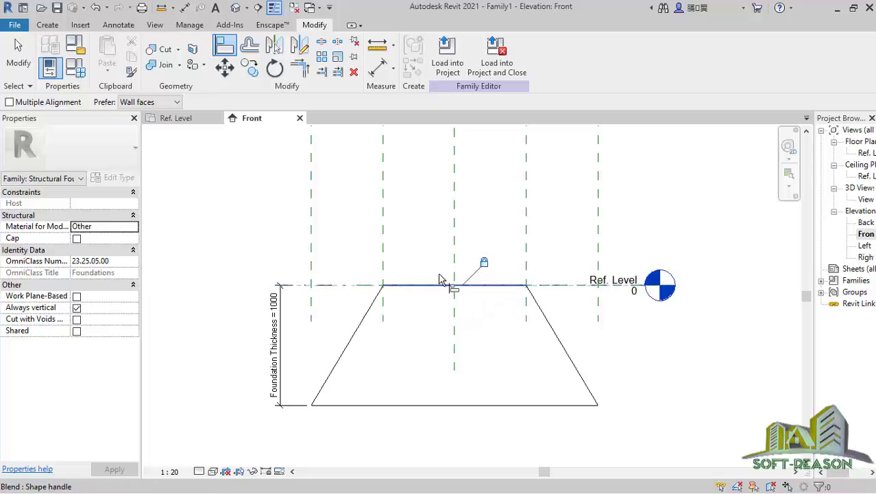
key(Escape)
key(Escape)
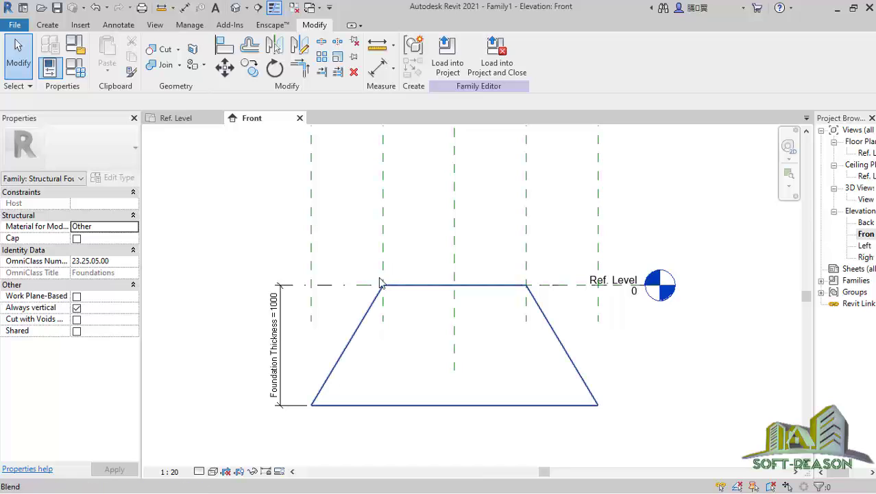
- In the Ref. Level plan, set the family's Length and Width parameters to 1500 and apply them
click(176, 120)
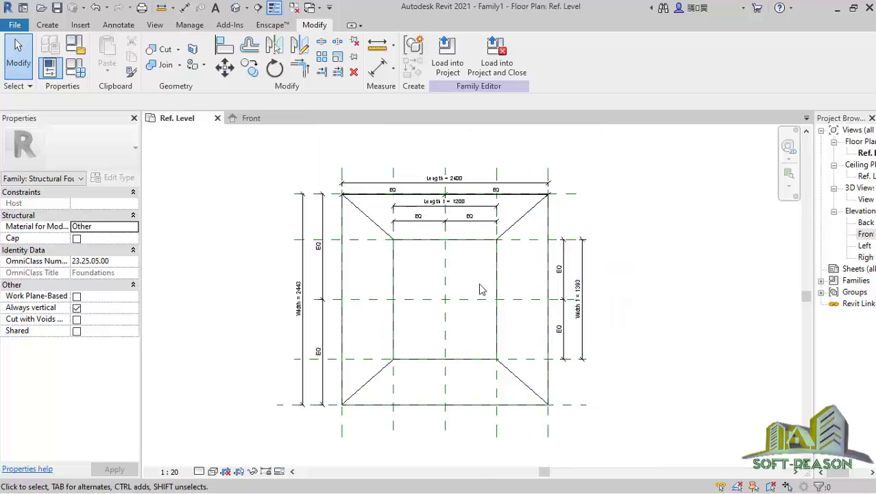
scroll(488, 329, down, 1)
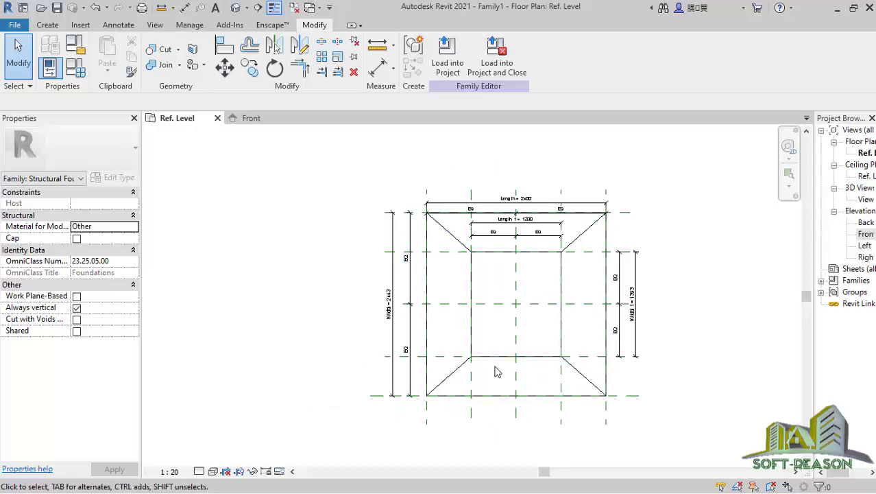
scroll(479, 329, up, 1)
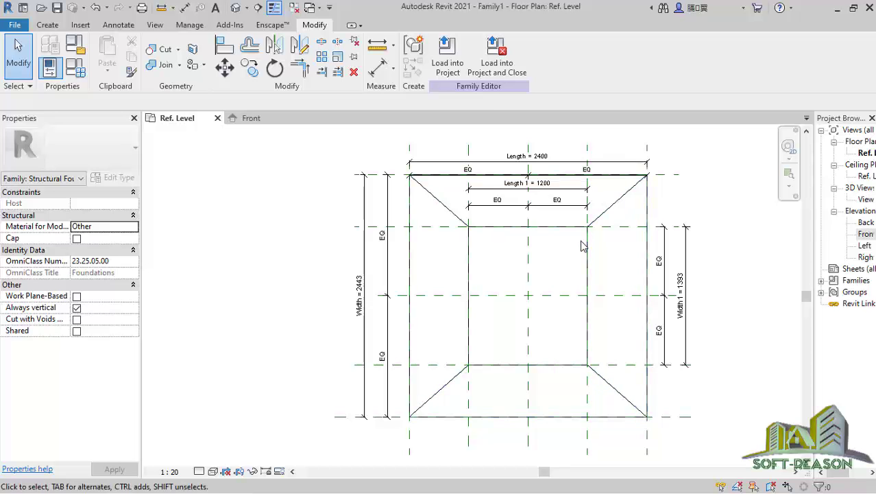
scroll(558, 257, up, 2)
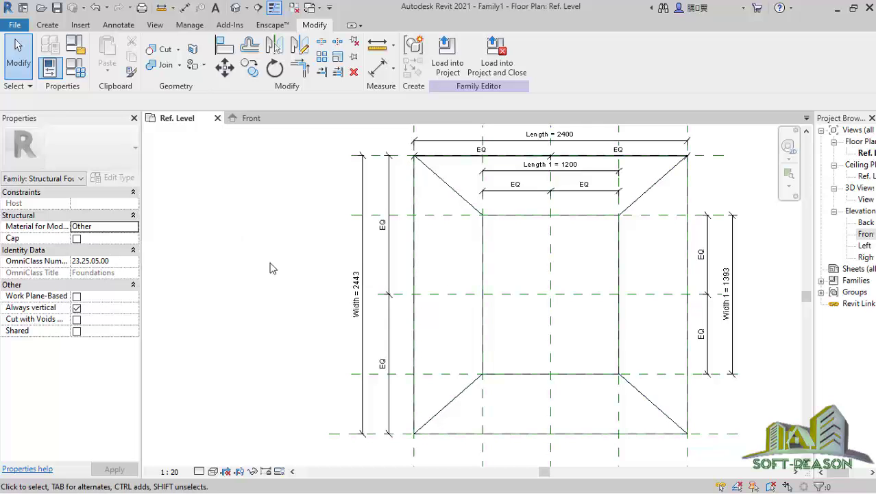
click(76, 69)
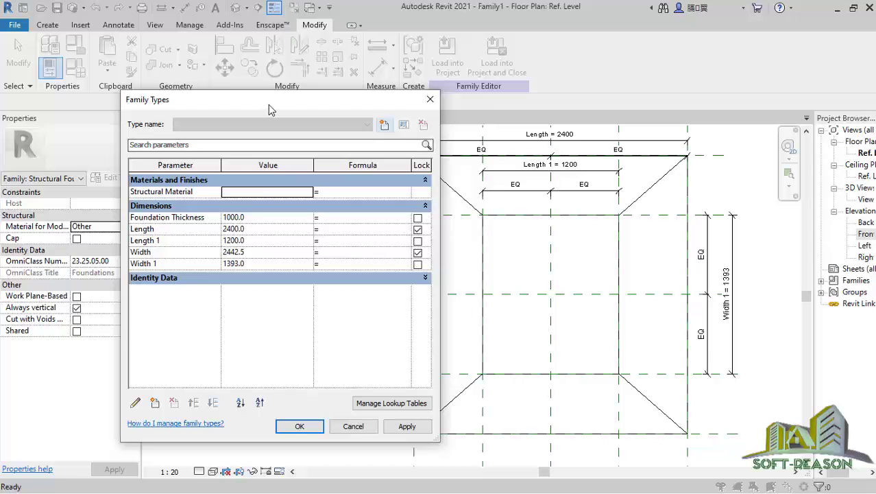
drag(268, 105, 190, 102)
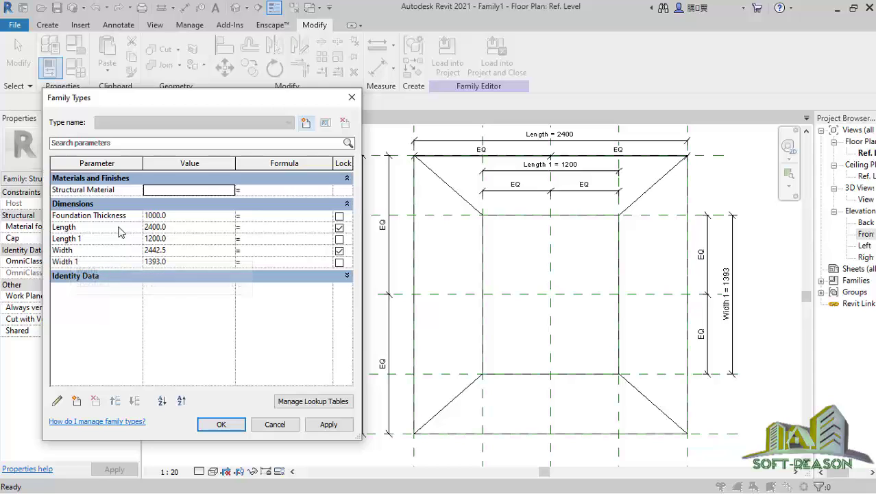
click(177, 228)
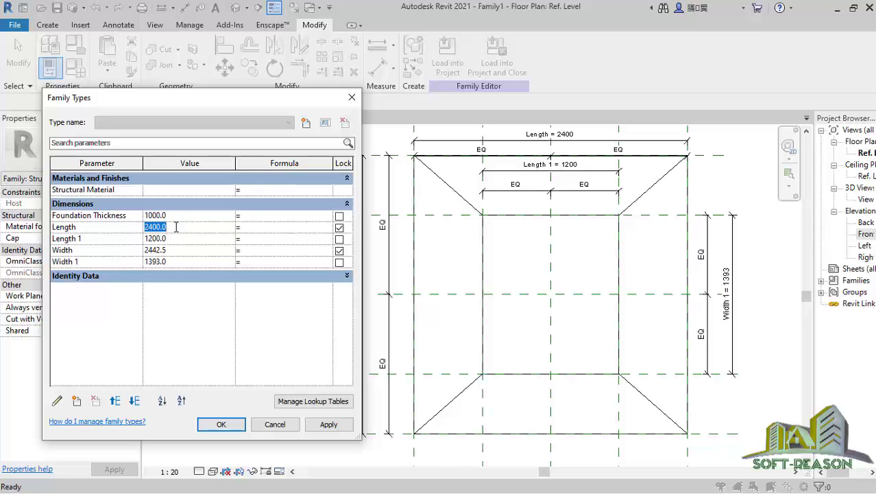
text(1500)
click(178, 251)
click(328, 424)
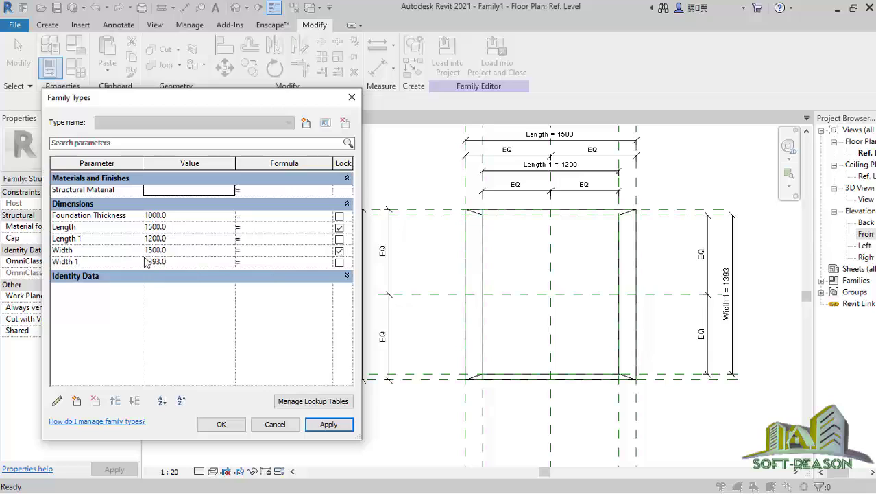
- Set the Length 1 and Width 1 parameters to 800 and apply them to the family
click(183, 240)
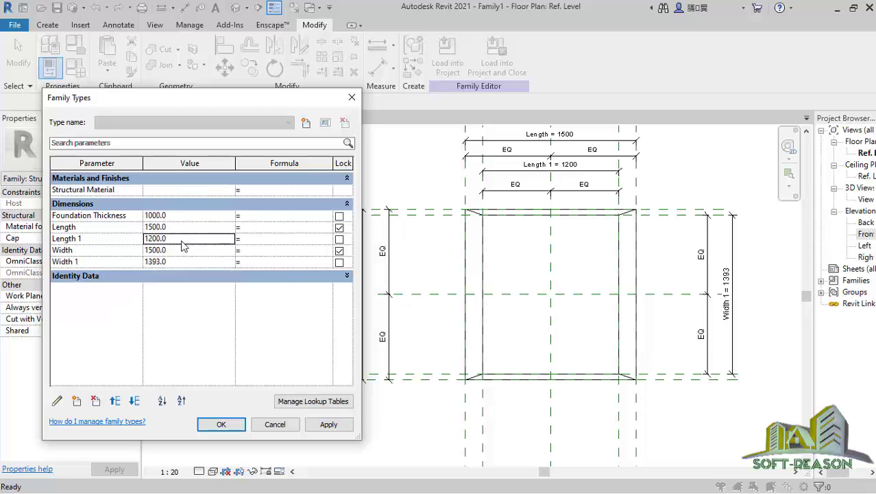
double_click(182, 242)
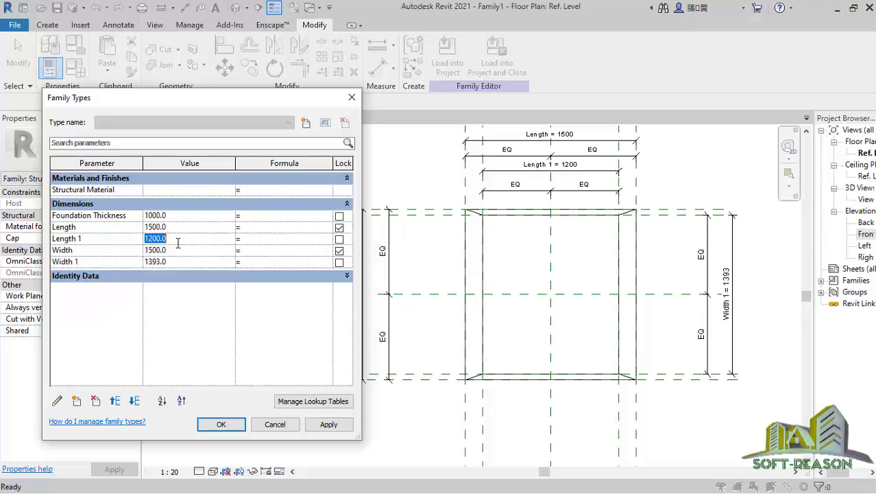
text(800)
click(187, 263)
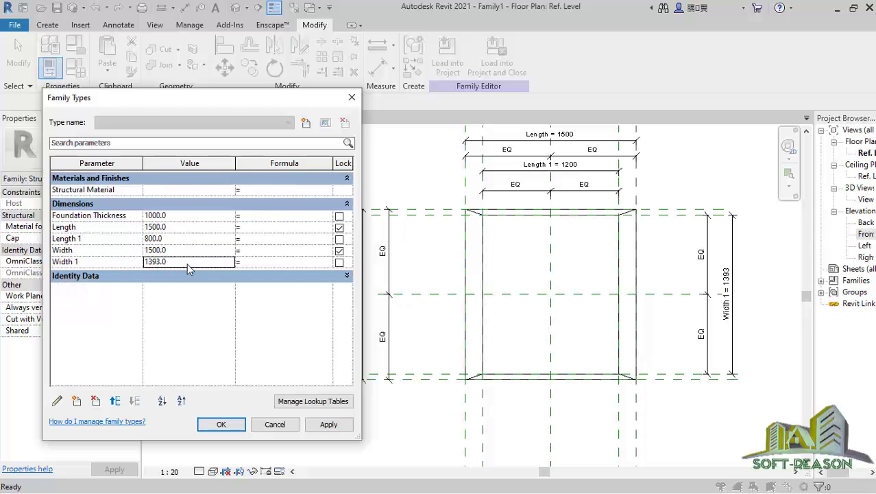
double_click(185, 265)
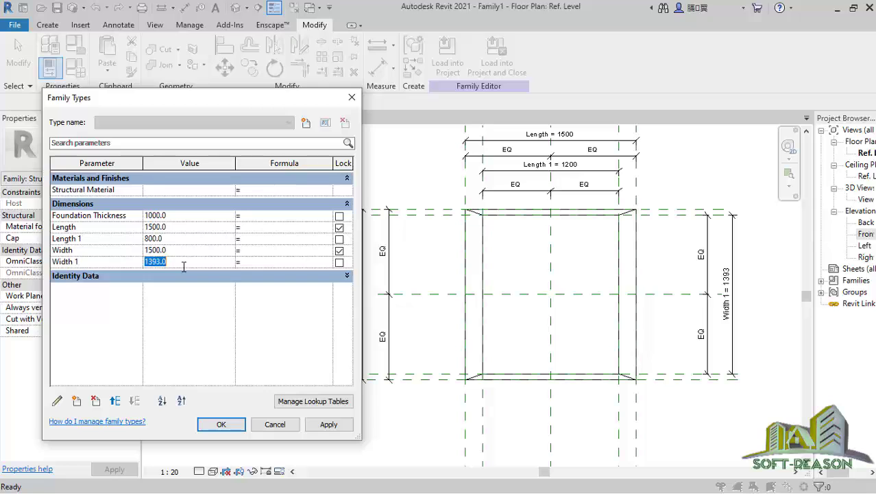
text(800)
click(329, 423)
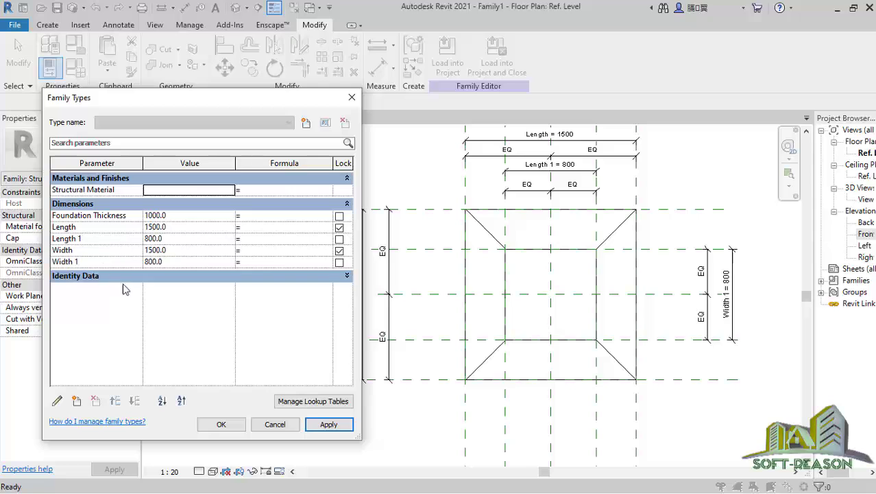
- Create a new family type named "1500 x 1500 x 800 x 800 x 1000"
click(305, 123)
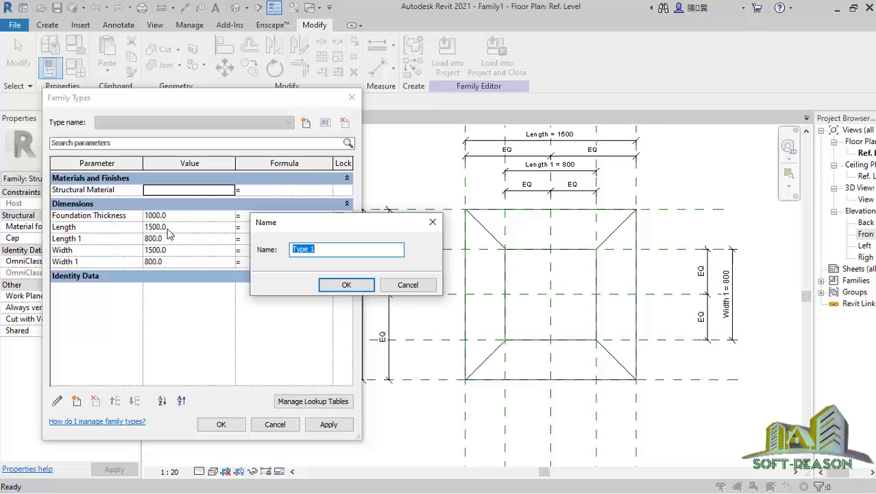
text(1500 x 1500 x)
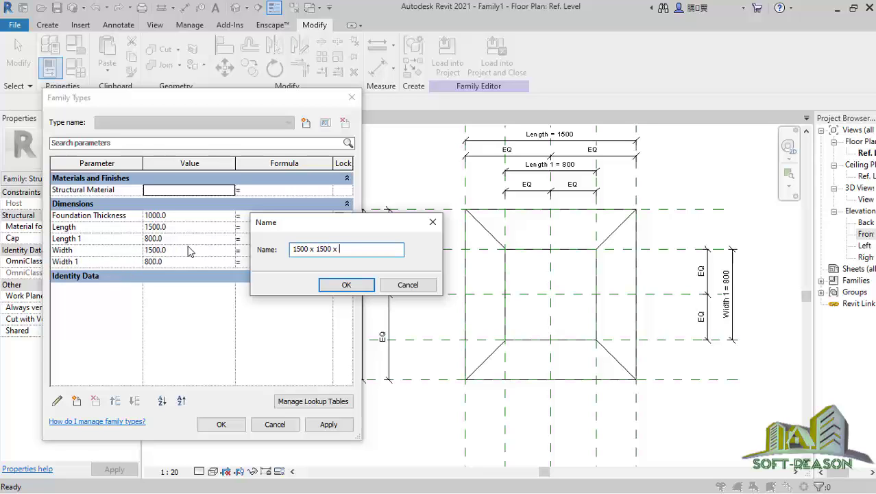
text(80)
text(1000)
click(347, 284)
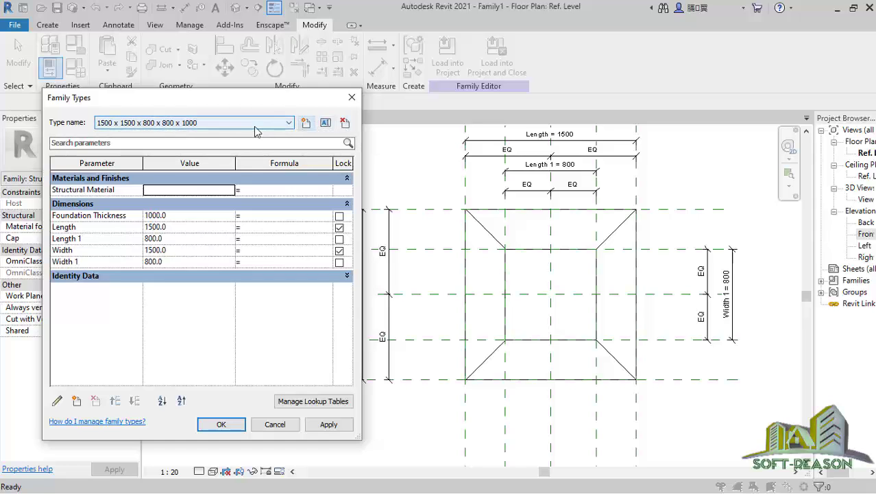
- Rename the family type to "1500 x 1500 x 800 x 800 x 1000mm" and apply the change
click(325, 123)
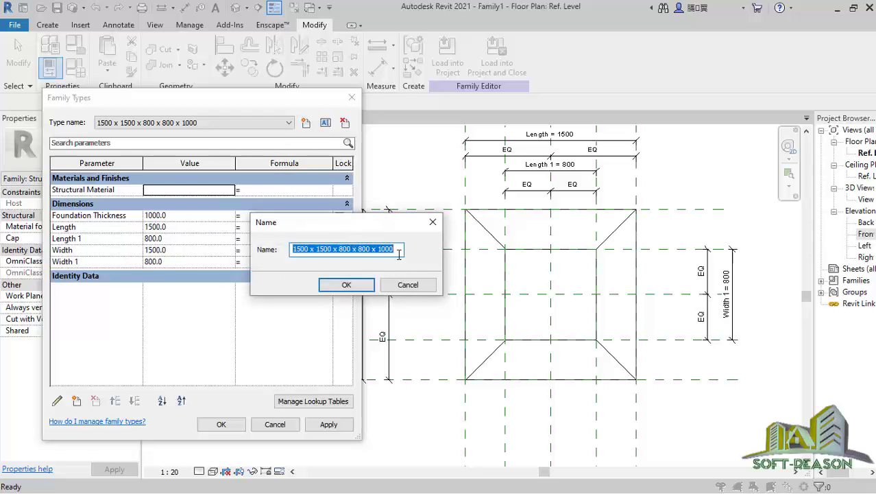
click(397, 251)
text(m)
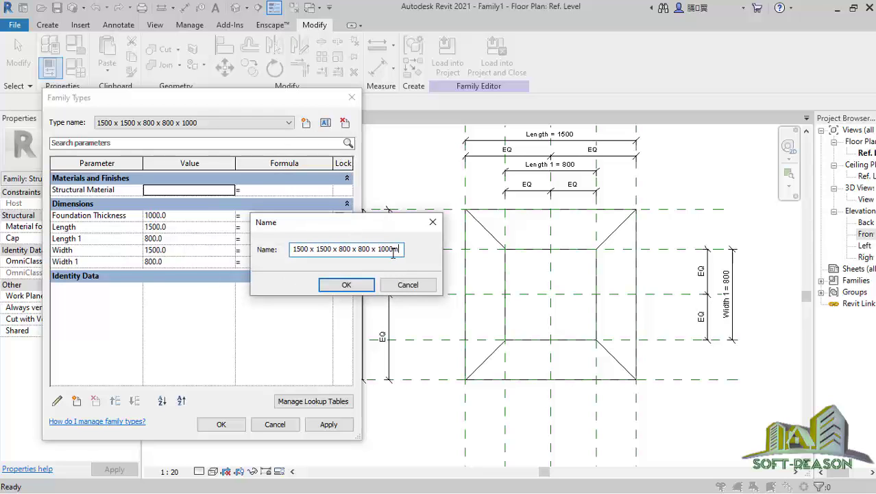
text(m)
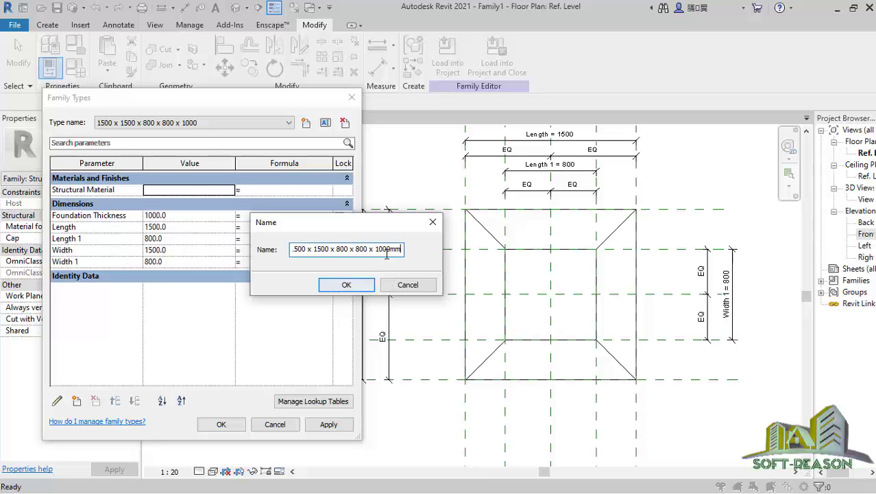
click(348, 286)
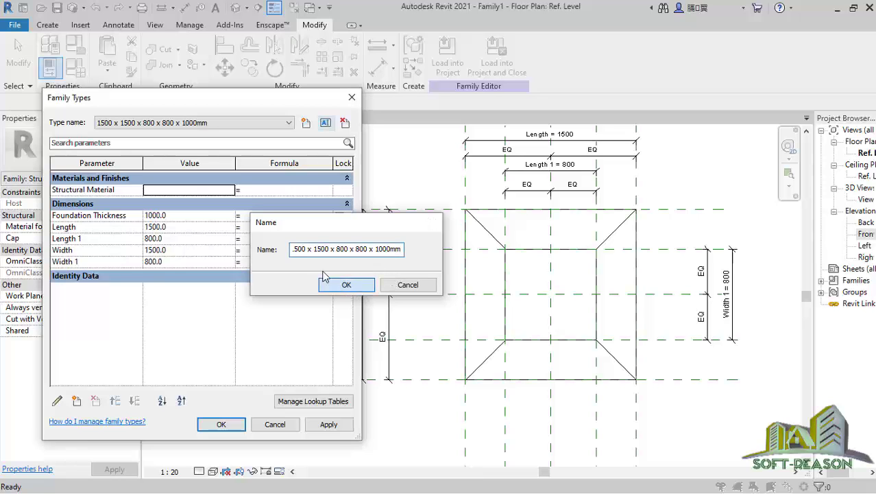
click(328, 426)
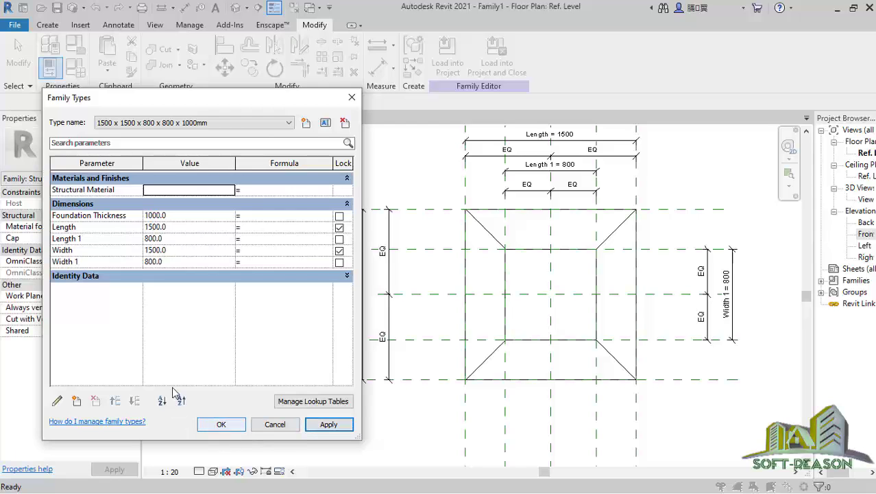
- Assign Concrete - Cast-in-Place Concrete as the type's Structural Material and apply it
click(203, 123)
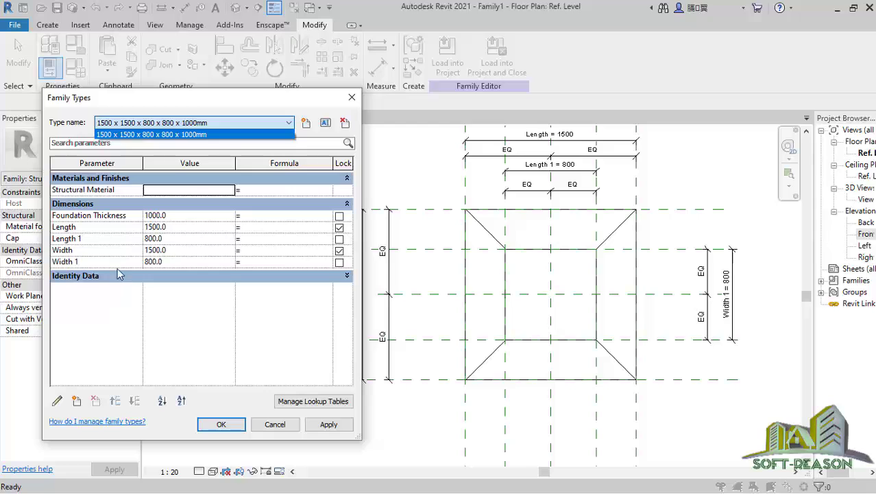
click(151, 201)
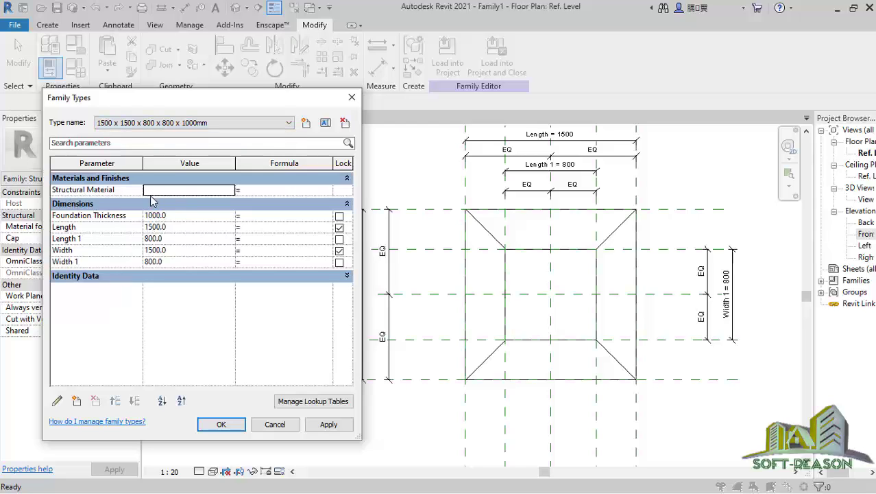
click(180, 190)
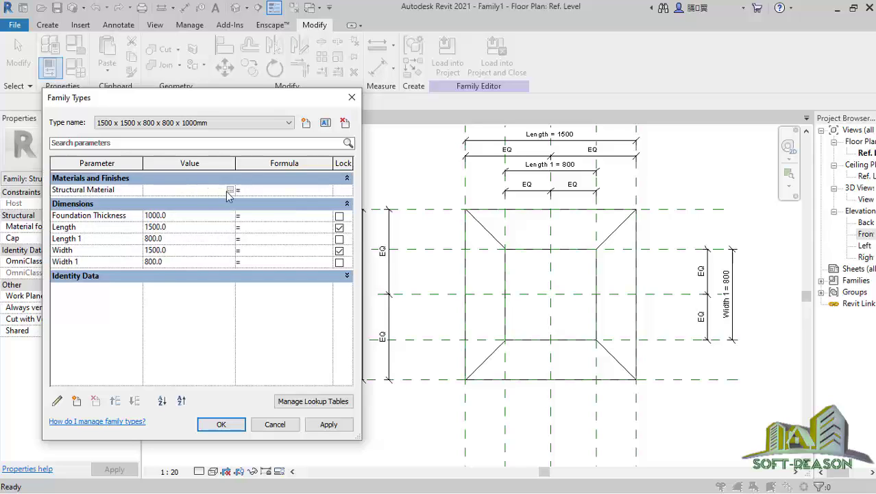
click(231, 190)
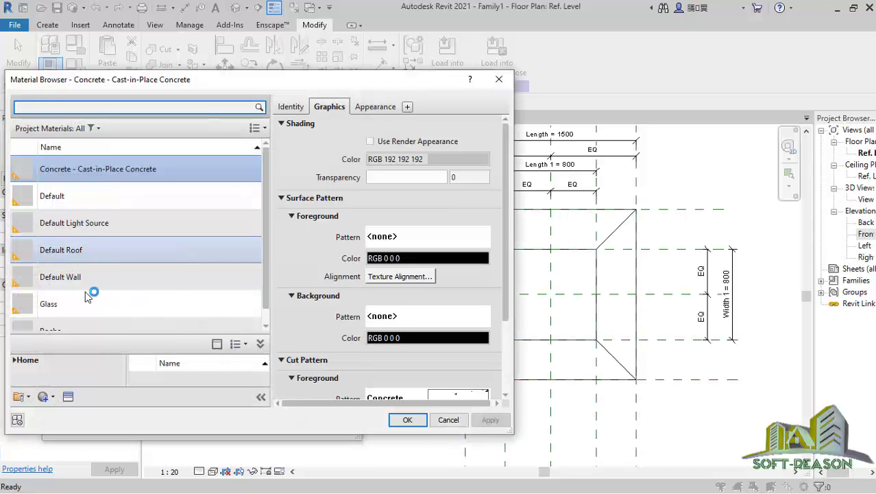
scroll(92, 167, down, 1)
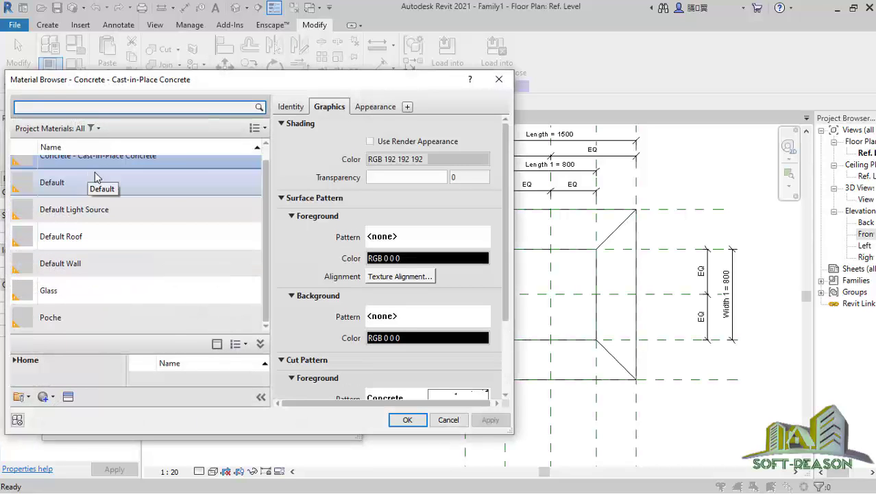
scroll(99, 165, up, 1)
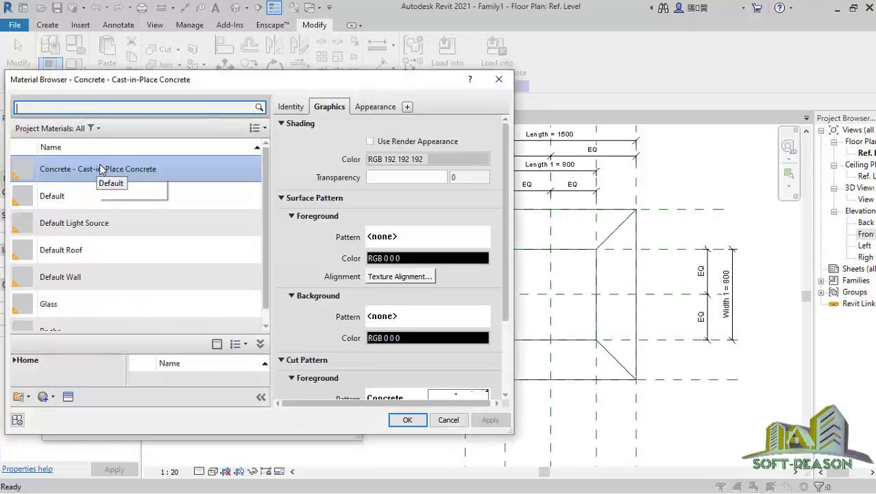
click(408, 420)
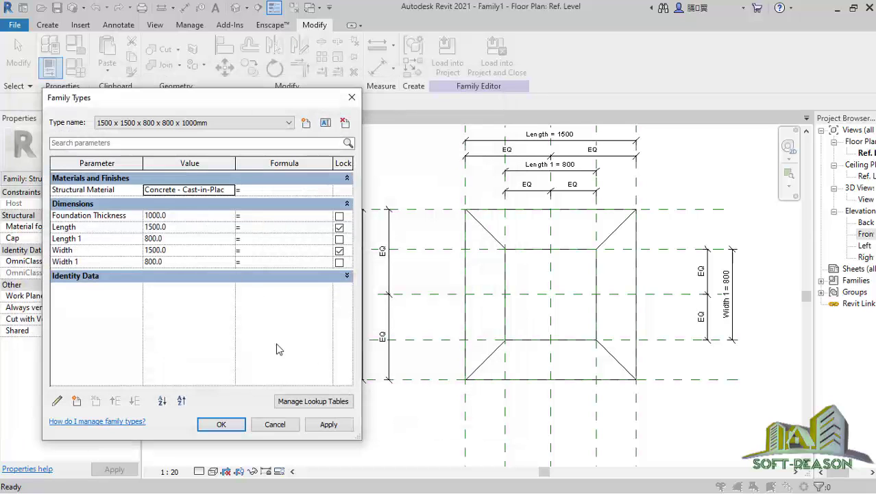
click(324, 424)
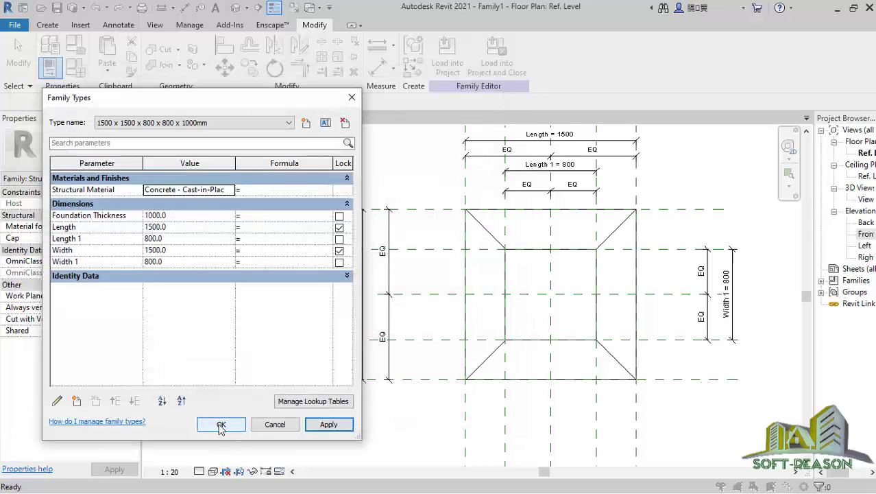
- Confirm the family type settings and save the family to the Desktop as "irregular footing"
click(221, 424)
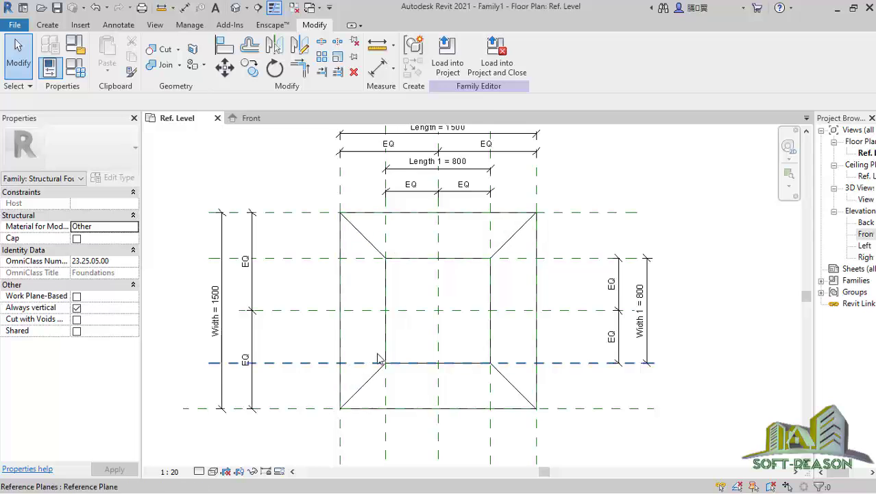
scroll(384, 353, down, 2)
scroll(425, 344, up, 1)
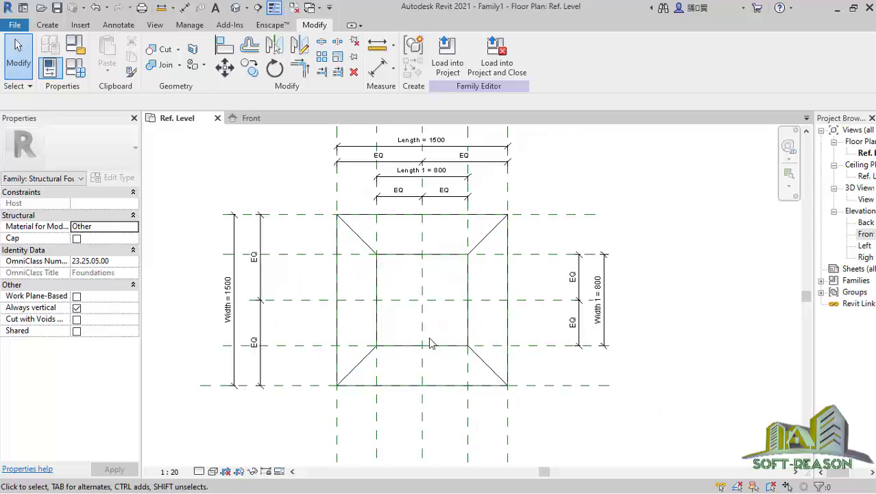
scroll(425, 342, down, 1)
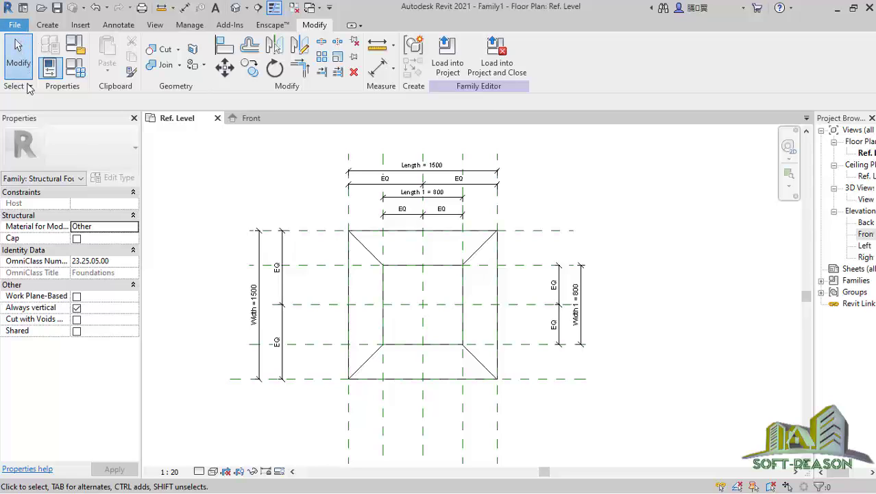
click(14, 25)
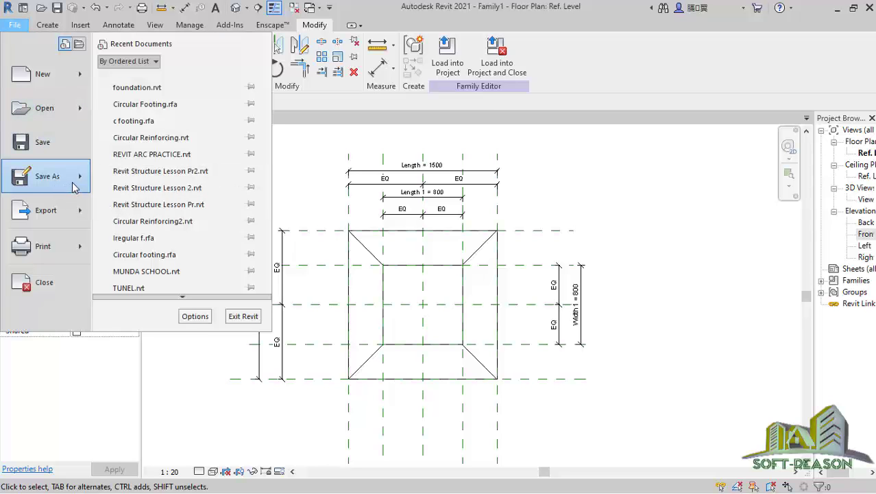
mouse_move(75, 187)
click(140, 166)
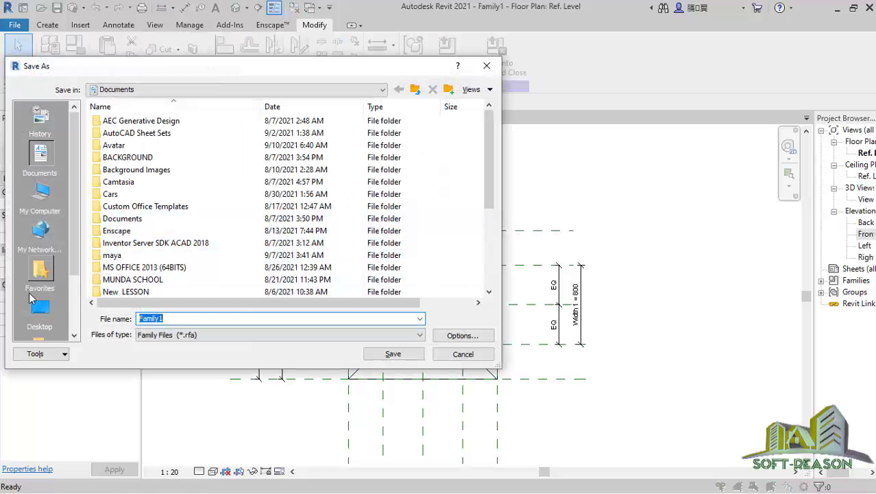
click(40, 309)
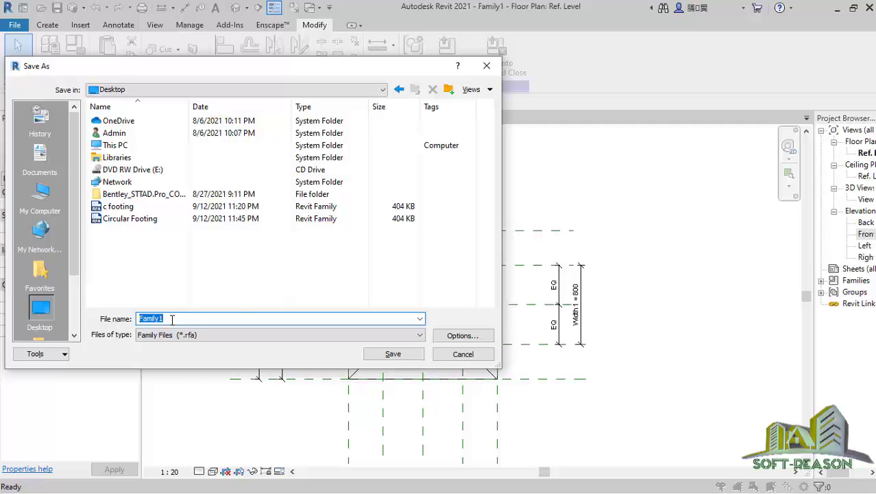
text(irregular footing)
click(408, 357)
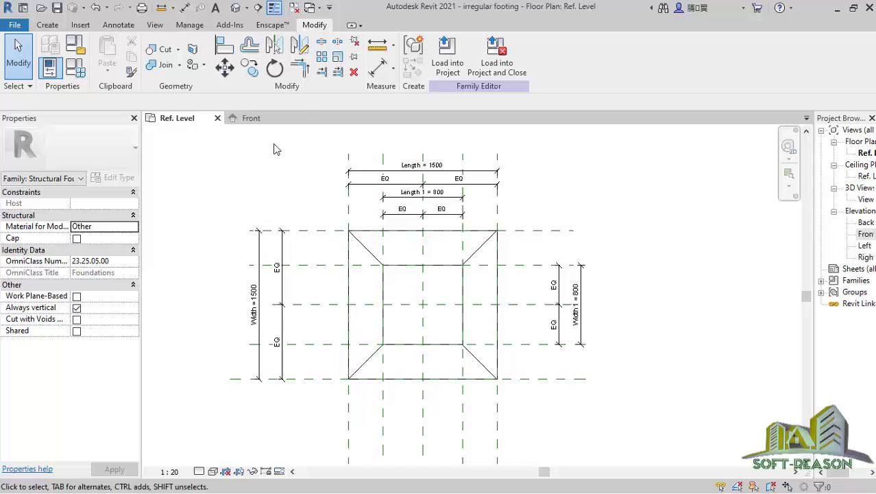
- Close the Front elevation view and create a new project from the Metric-Structural Template
click(252, 119)
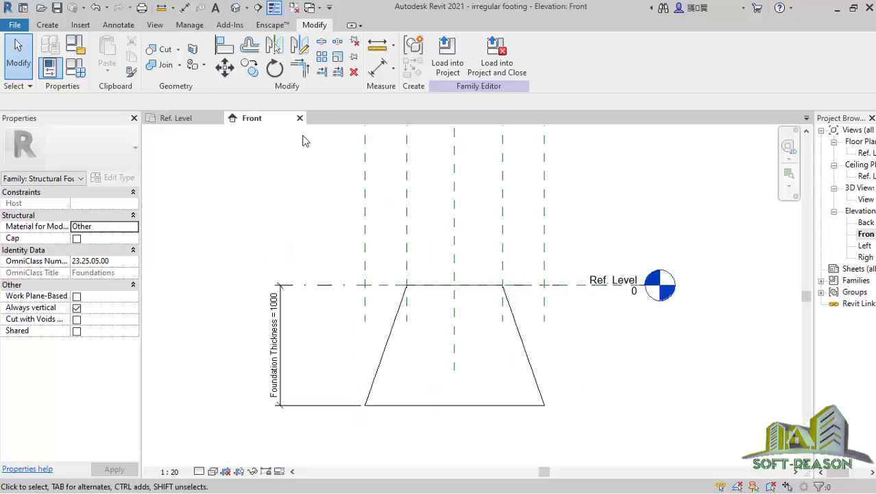
click(300, 118)
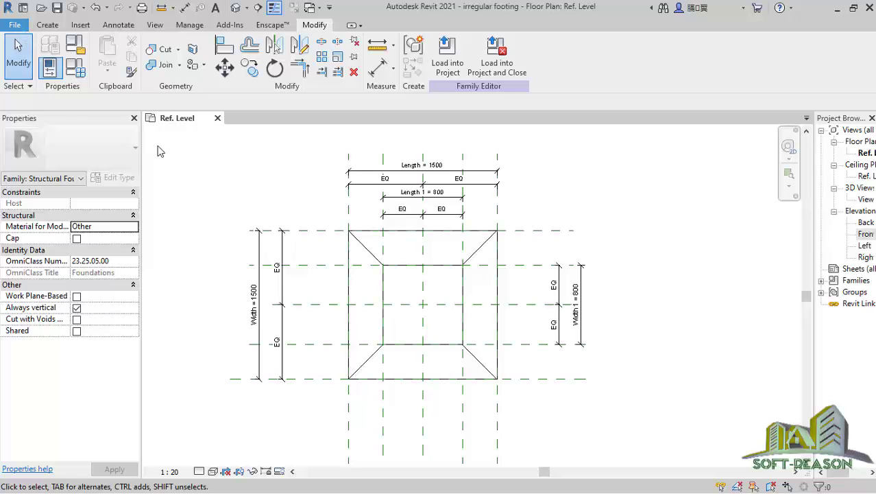
click(14, 25)
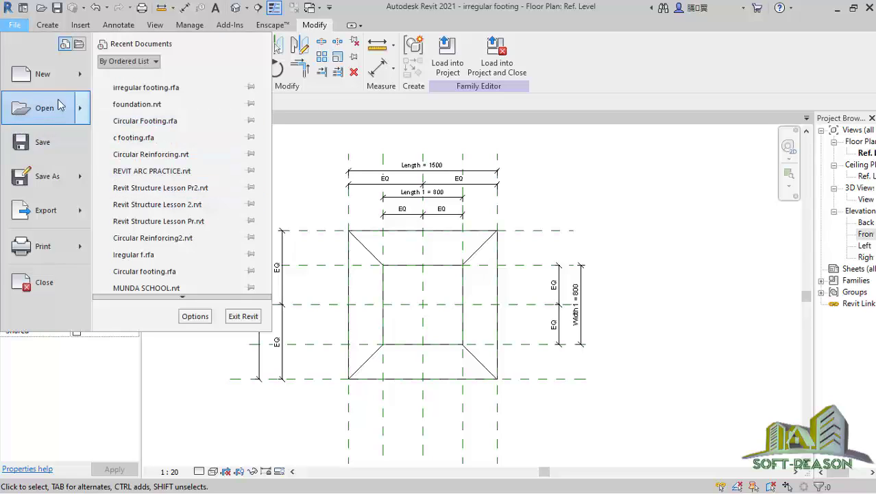
mouse_move(69, 73)
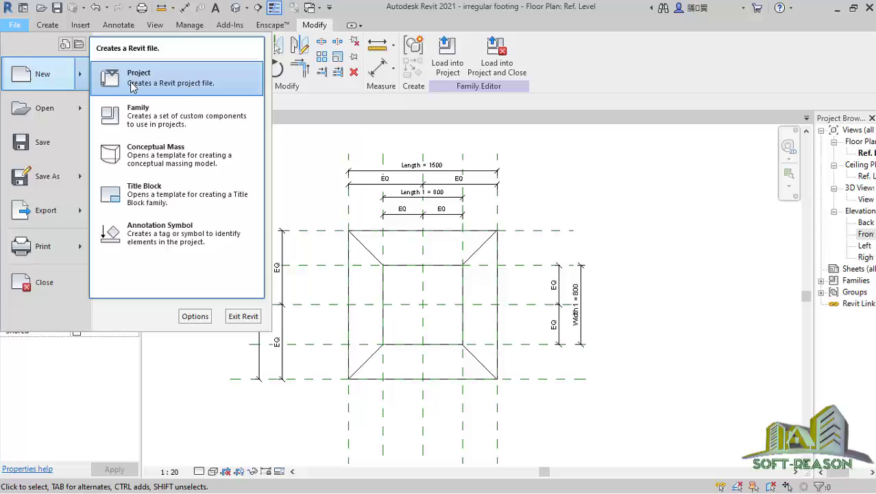
click(132, 83)
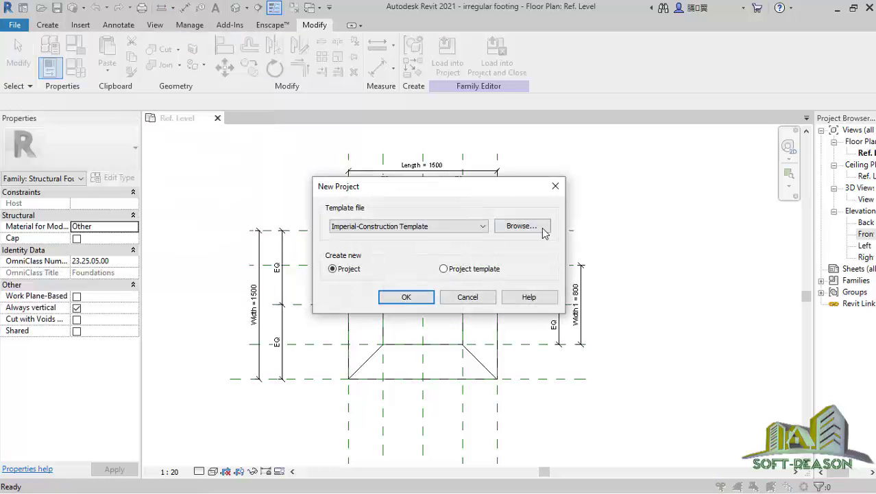
click(478, 224)
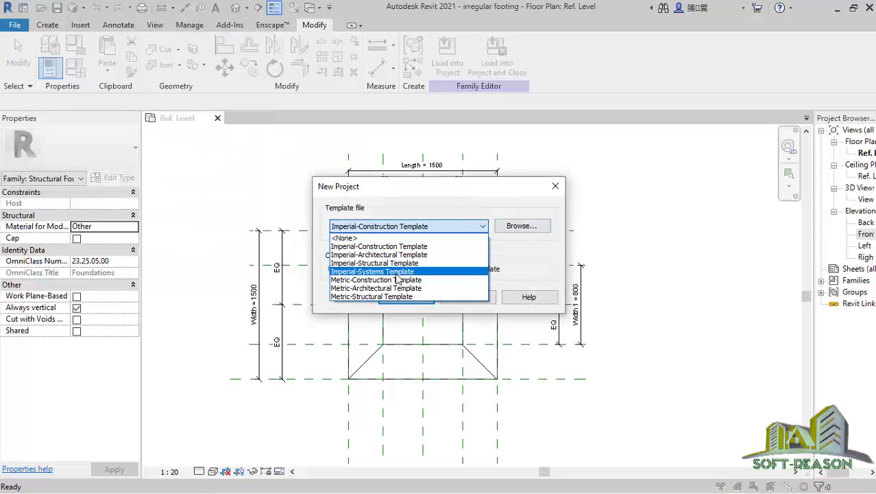
click(369, 297)
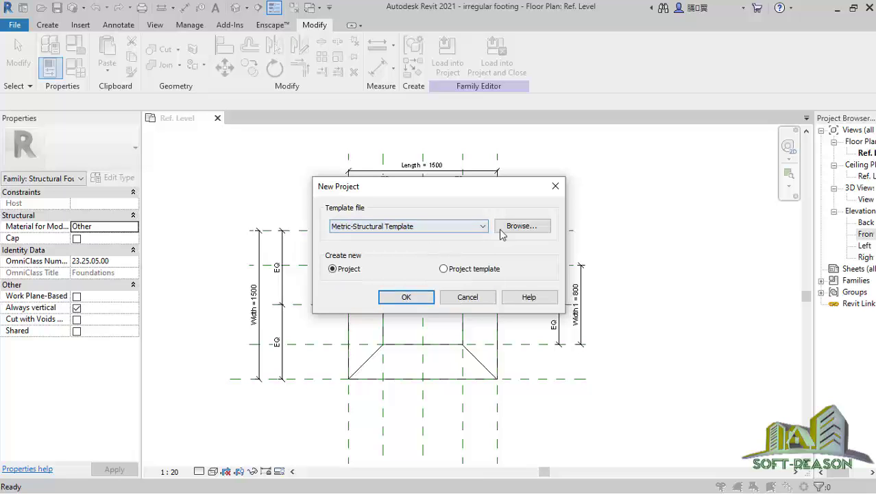
click(405, 299)
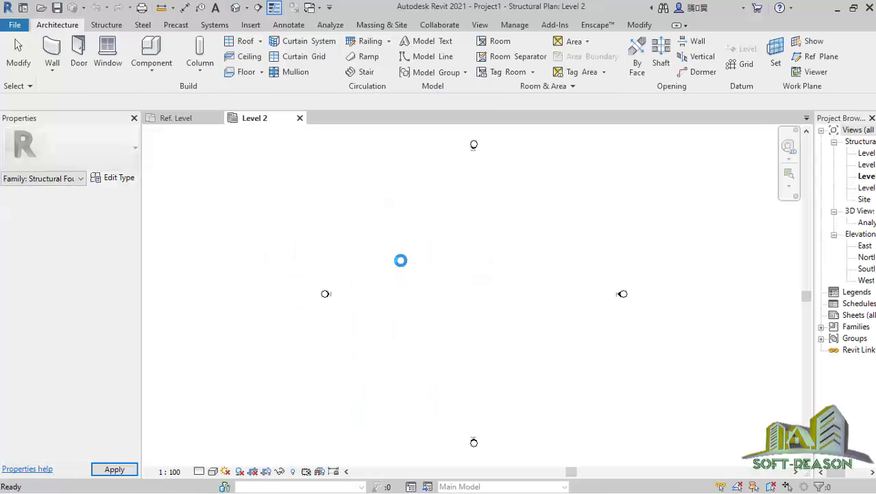
scroll(495, 286, down, 2)
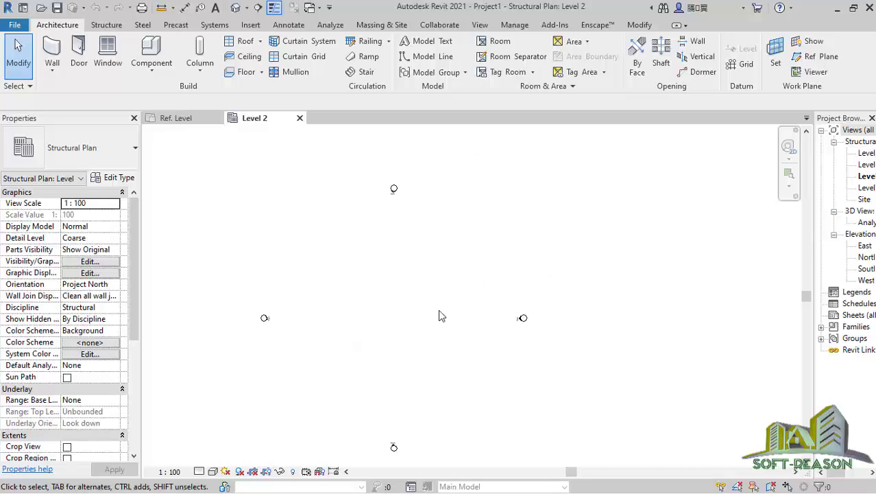
- Load the irregular footing family from its Ref. Level plan into the new project
click(175, 120)
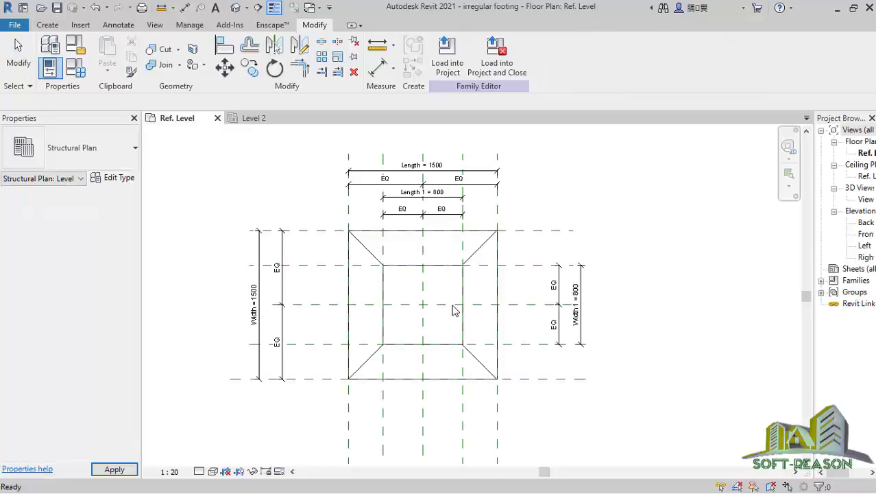
scroll(434, 294, down, 2)
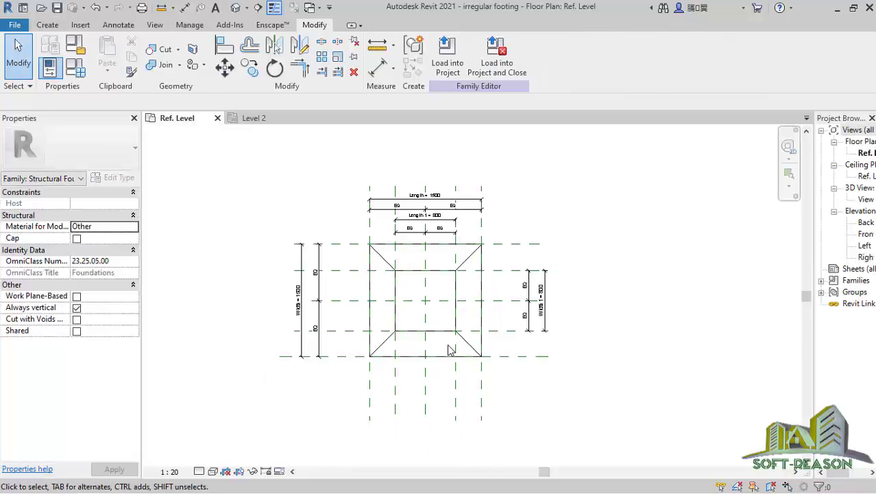
scroll(449, 349, up, 2)
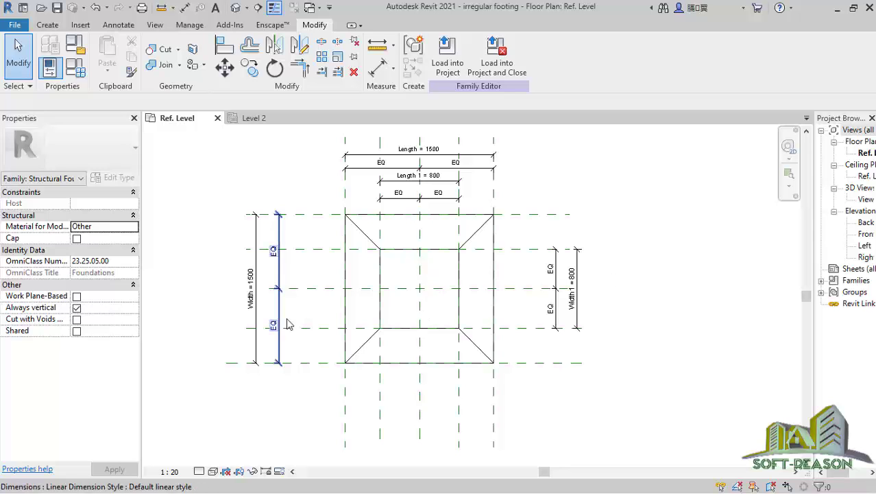
click(454, 60)
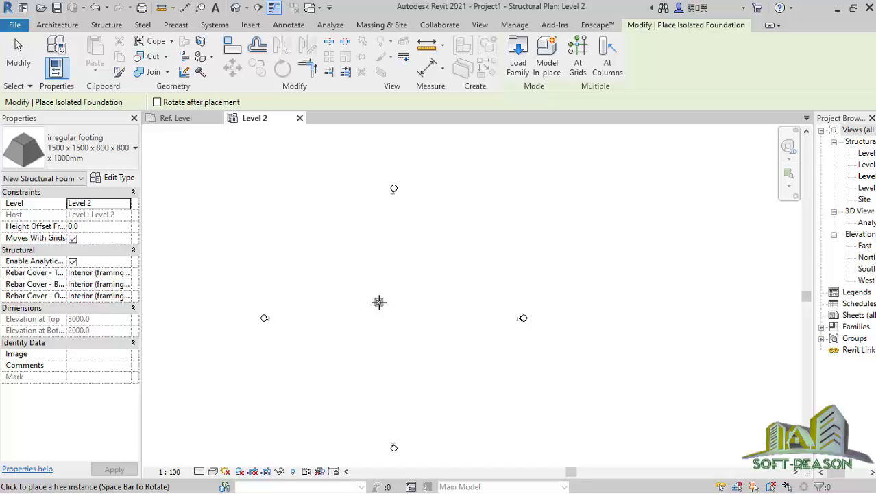
- Place three isolated irregular footing foundations in a horizontal row on the Level 2 structural plan
scroll(382, 313, up, 2)
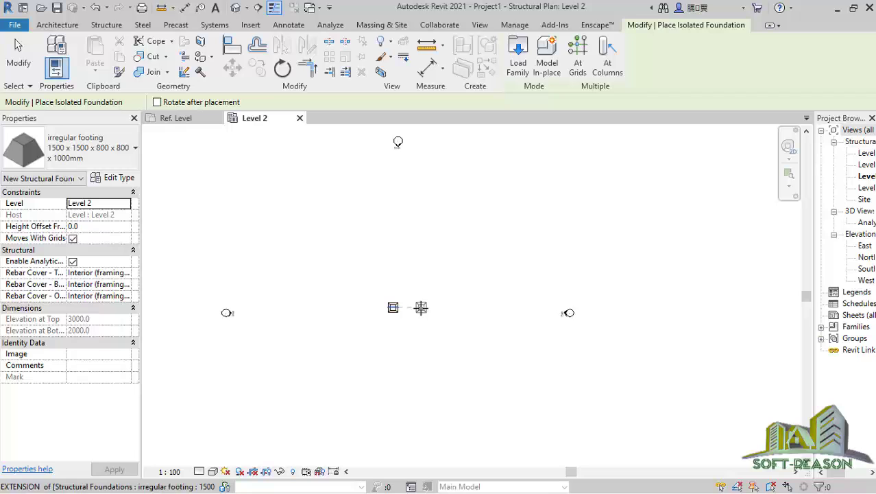
click(420, 307)
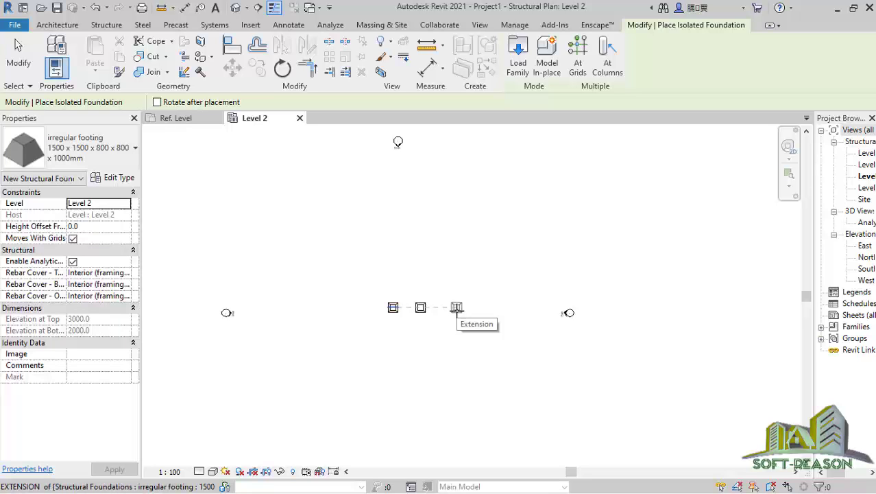
click(456, 307)
key(Escape)
key(Escape)
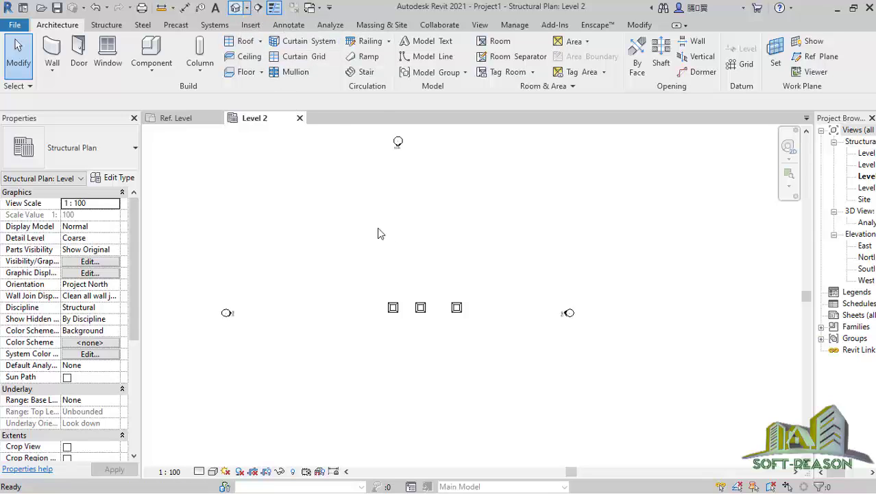
- Open the project's default 3D view and bring the three footings into close view
key(3)
key(d)
scroll(548, 370, up, 5)
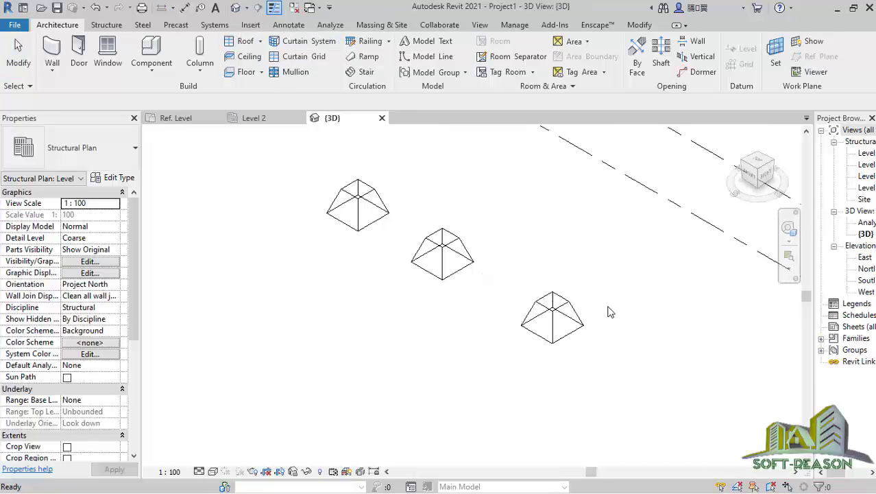
middle_drag(342, 387, 302, 412)
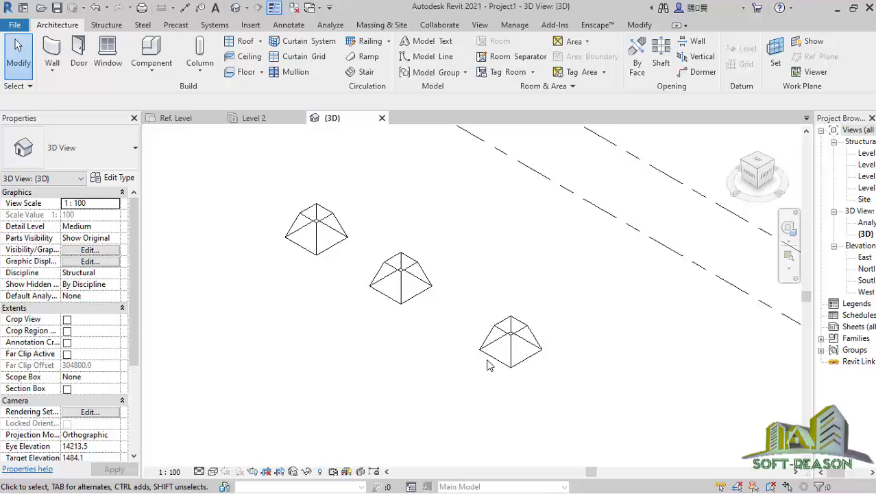
- Try the Hidden Line visual style in the 3D view and change the style to Shaded
click(214, 472)
click(235, 430)
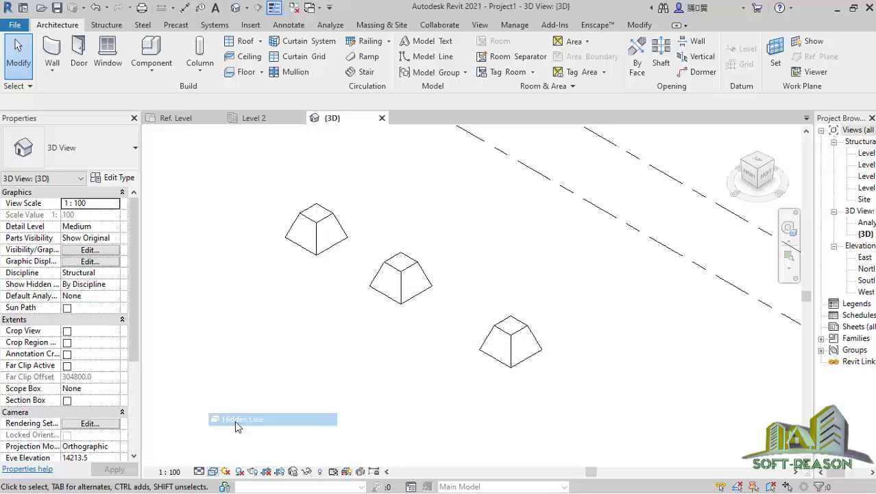
click(214, 472)
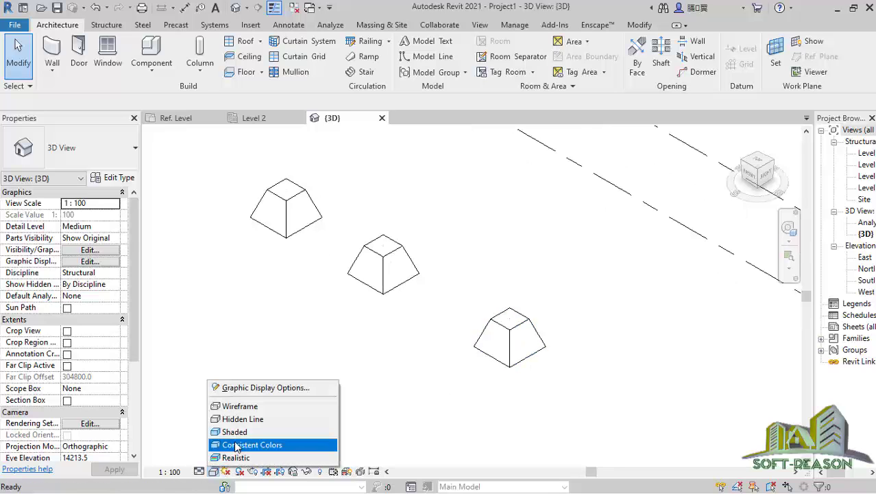
click(227, 433)
scroll(528, 320, up, 2)
scroll(542, 377, up, 3)
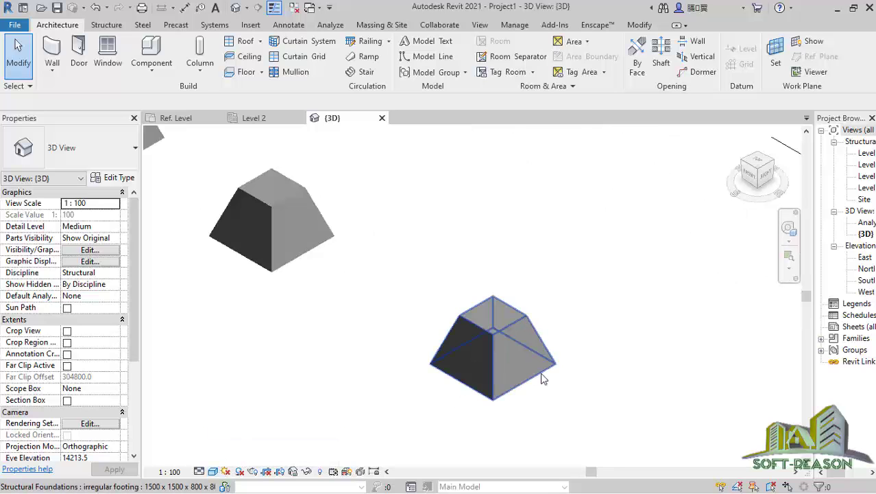
click(596, 409)
scroll(342, 166, down, 2)
scroll(505, 376, down, 4)
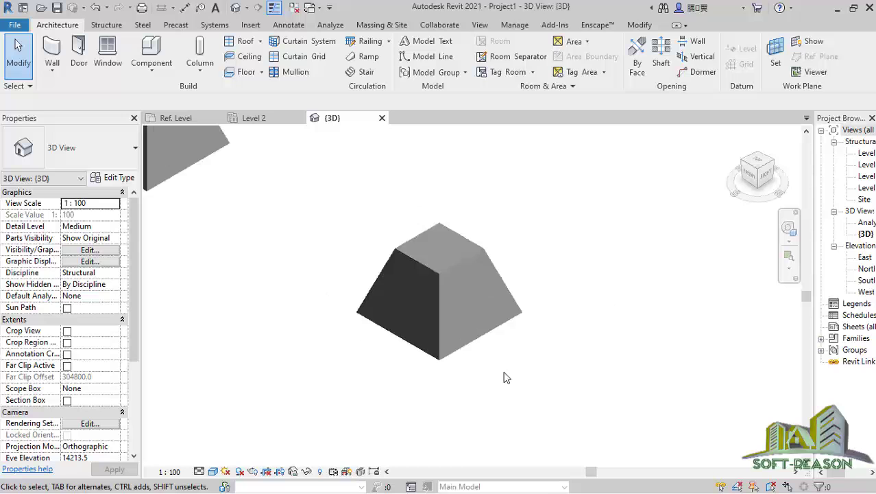
- Review the type properties of the first footing in the row, including its structural material and dimensions
click(193, 218)
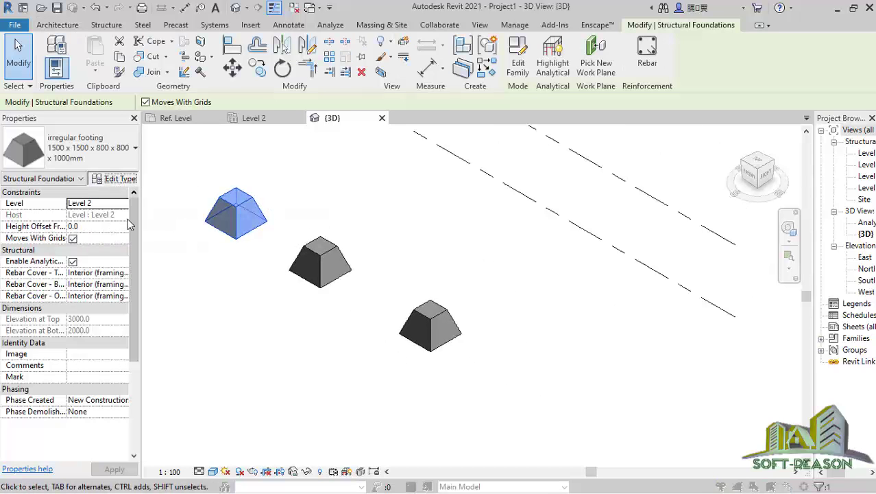
click(114, 178)
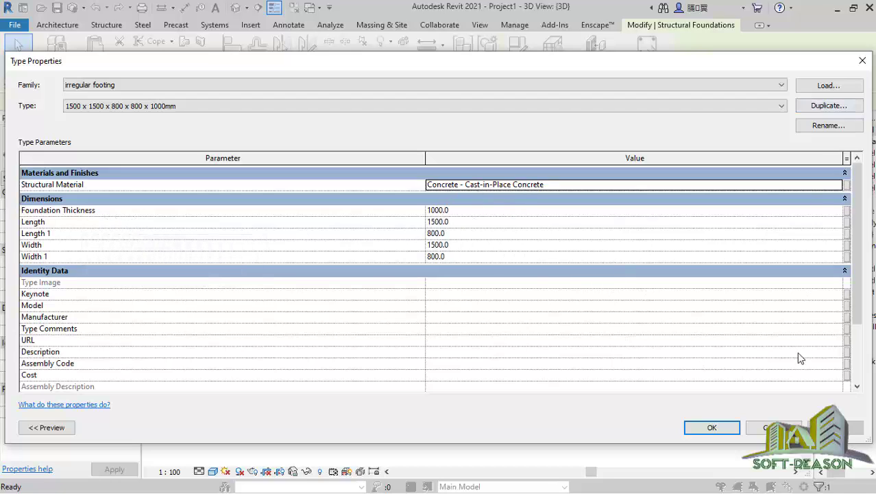
click(711, 427)
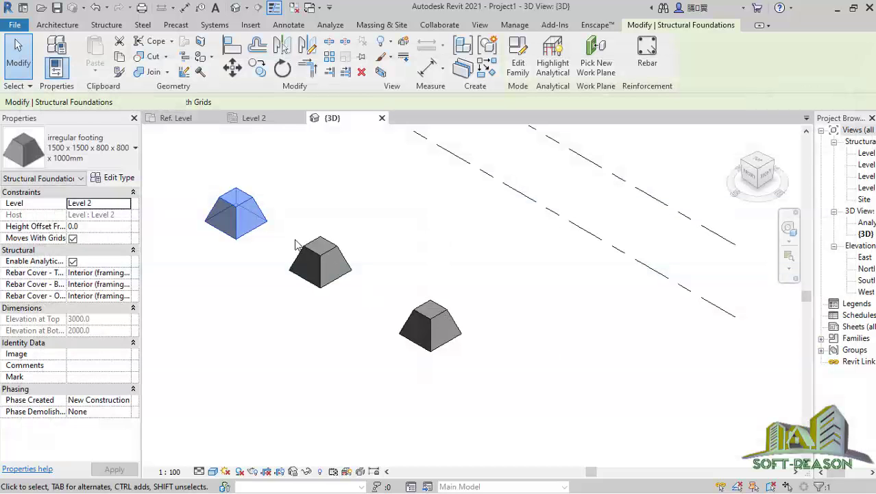
click(458, 294)
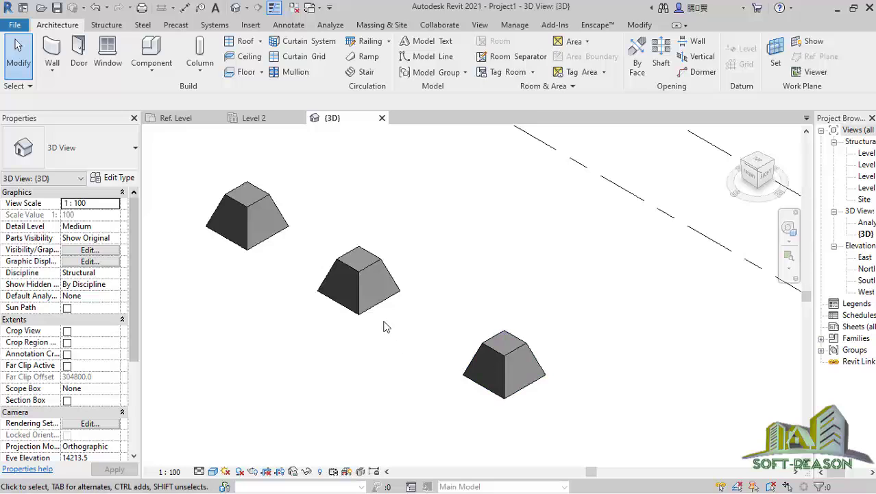
- Examine the tapered shape of the three shaded footings in the 3D view
scroll(391, 254, down, 1)
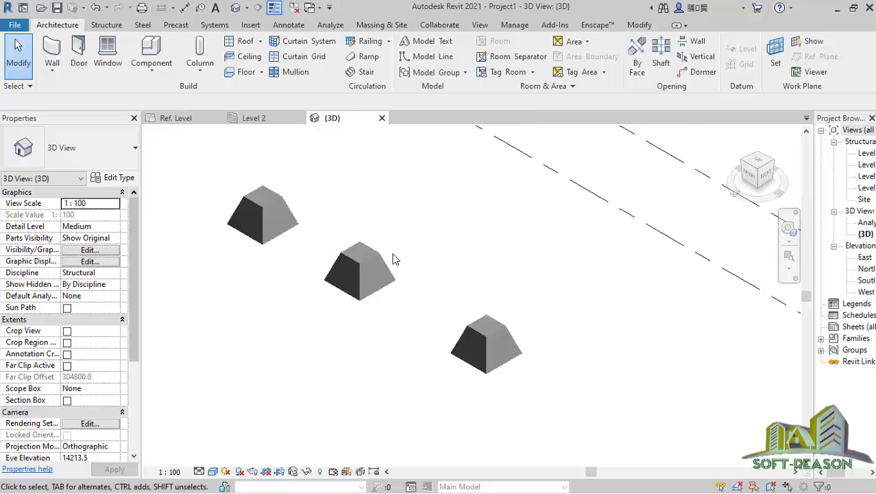
scroll(211, 248, up, 2)
scroll(185, 205, up, 1)
scroll(185, 205, up, 1)
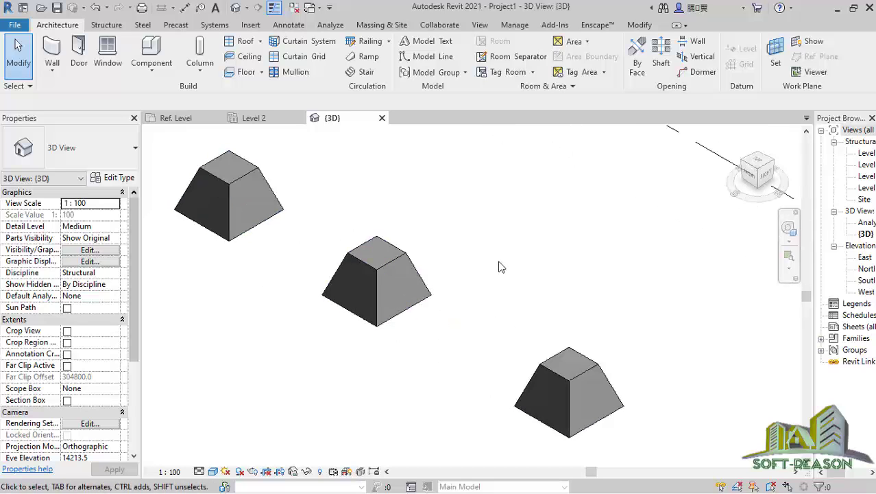
scroll(517, 324, down, 2)
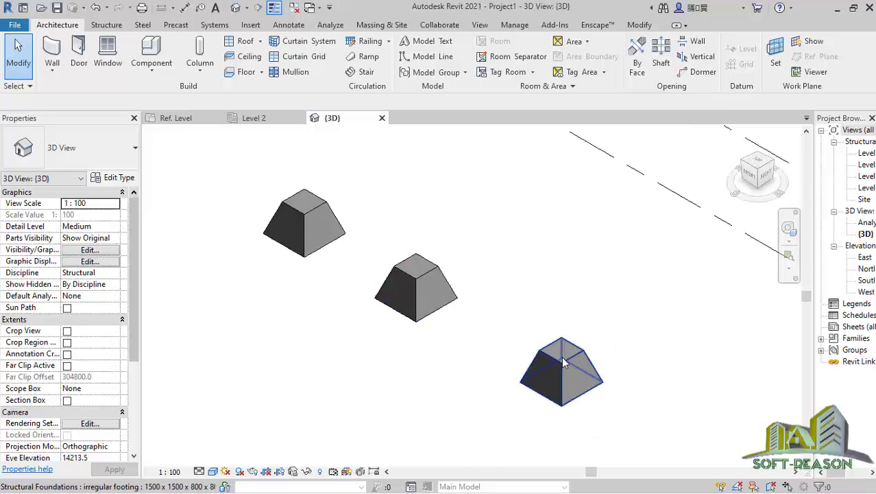
scroll(583, 404, up, 1)
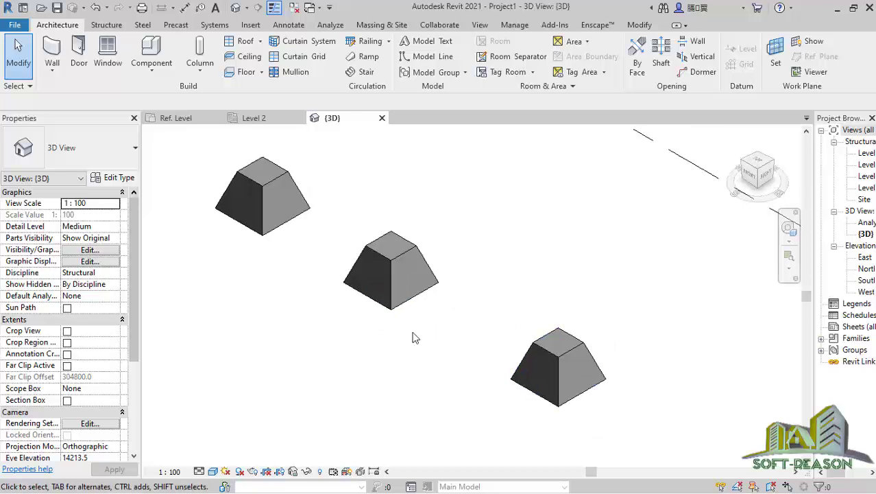
scroll(323, 241, down, 1)
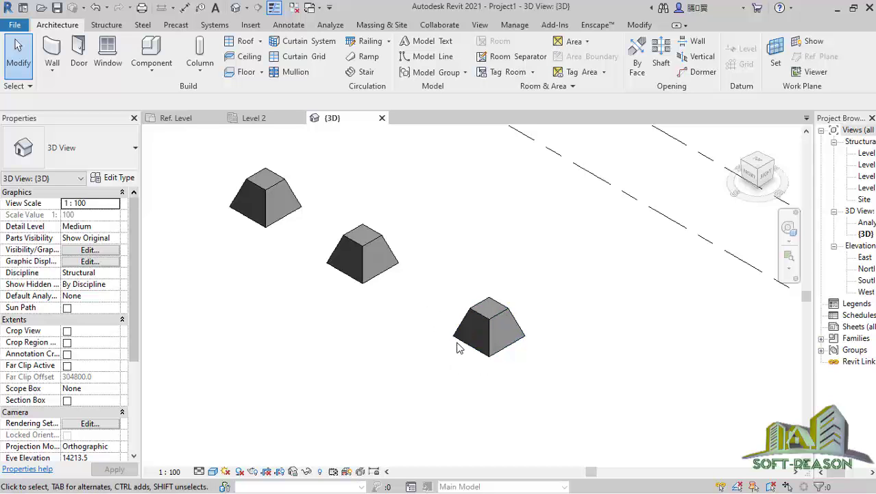
shift+middle_drag(418, 330, 383, 289)
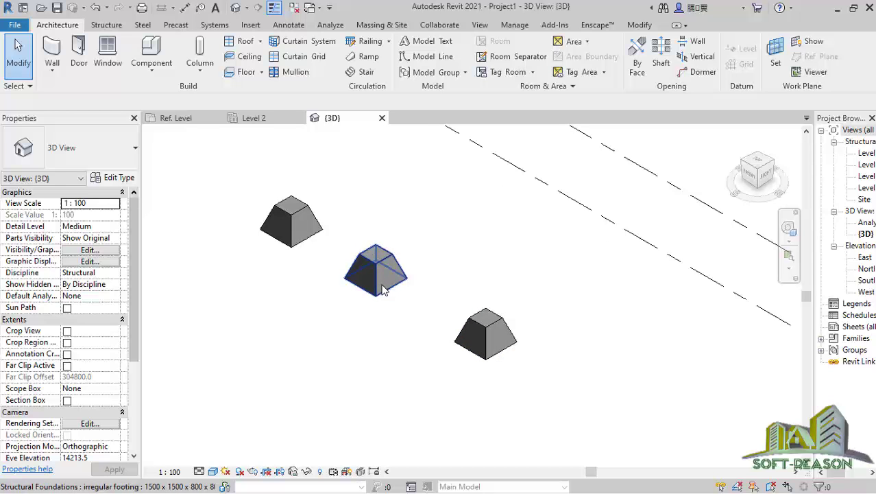